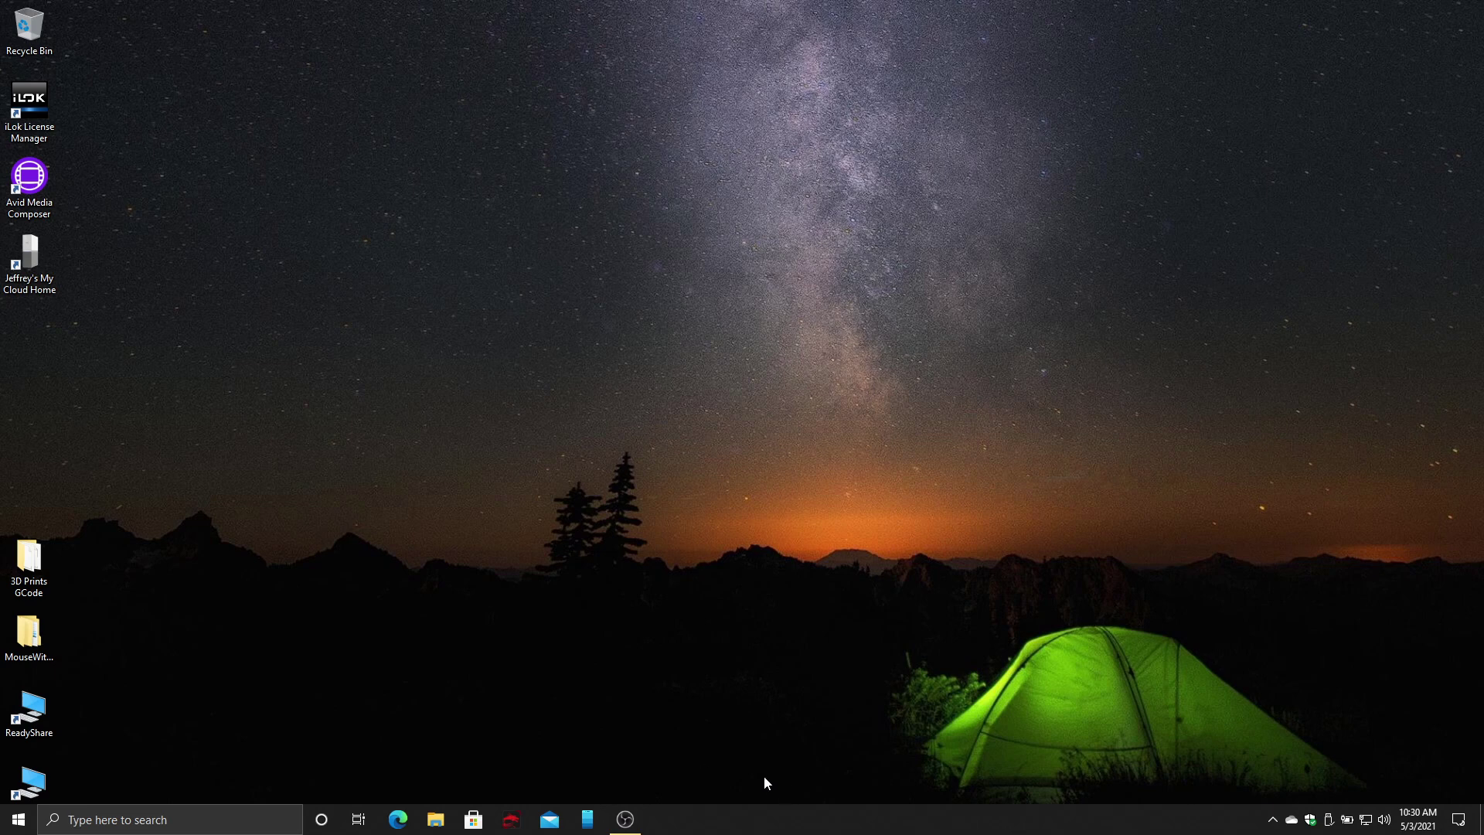
Step: Launch Stellarium from the astronomy programs
{"action": "left_click", "coordinate": [18, 820]}
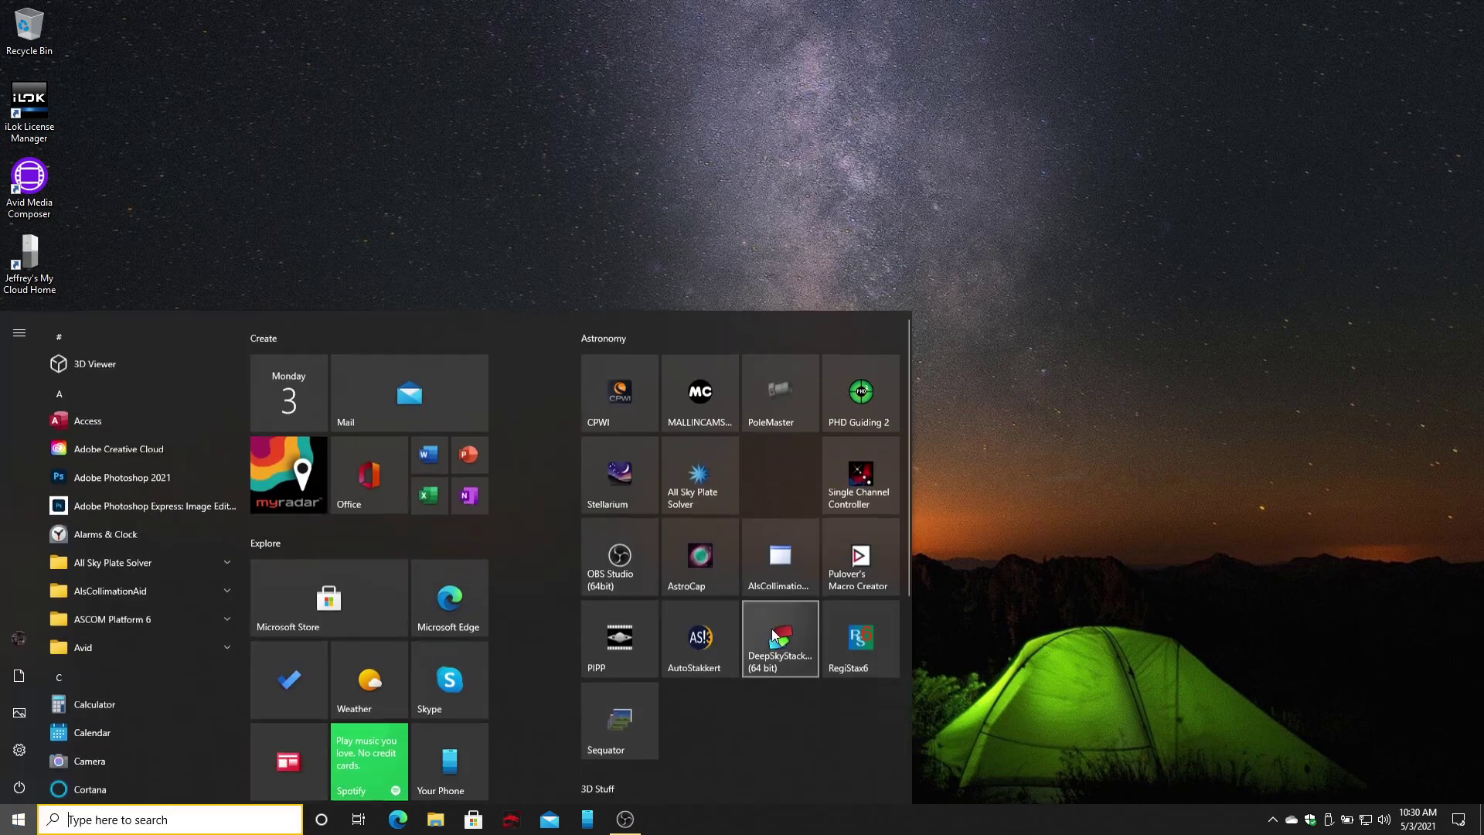
{"action": "left_click", "coordinate": [636, 484]}
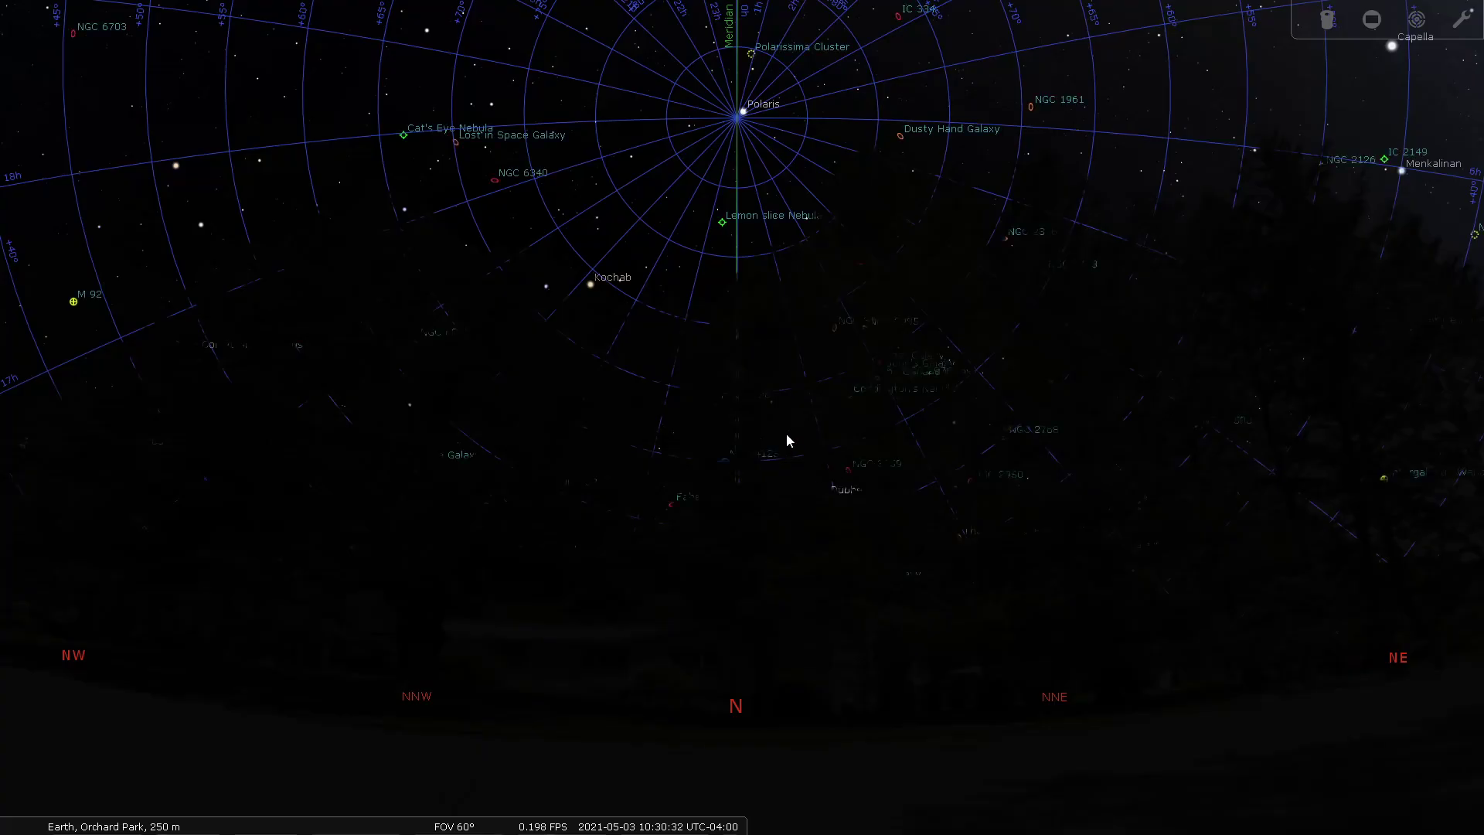
Step: Look along the horizon from north through east to south and toggle the atmosphere display
{"action": "left_click_drag", "start_coordinate": [1143, 416], "coordinate": [448, 384]}
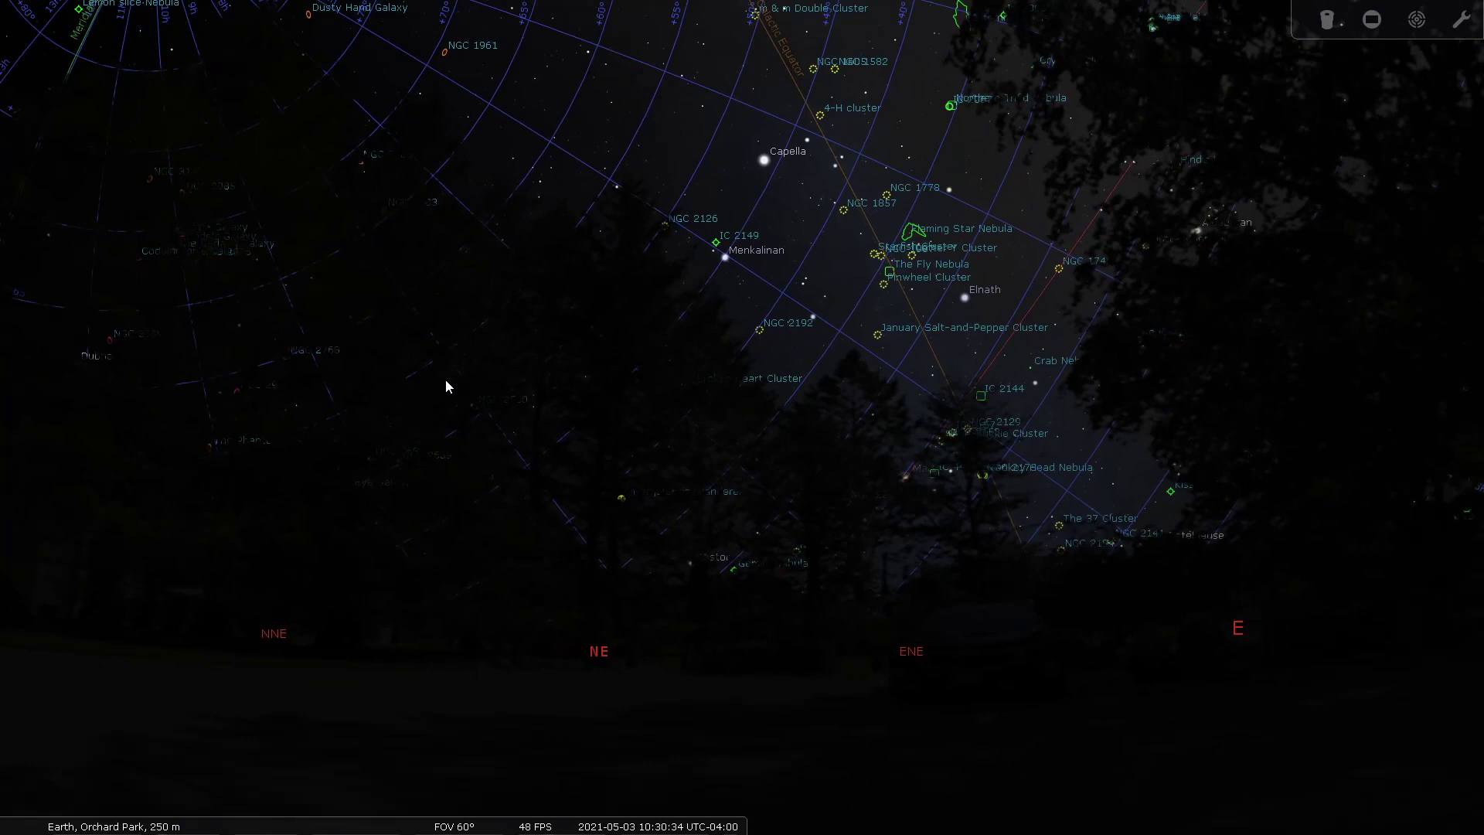
{"action": "left_click_drag", "start_coordinate": [1100, 420], "coordinate": [280, 402]}
{"action": "left_click_drag", "start_coordinate": [1158, 404], "coordinate": [543, 417]}
{"action": "mouse_move", "coordinate": [277, 829]}
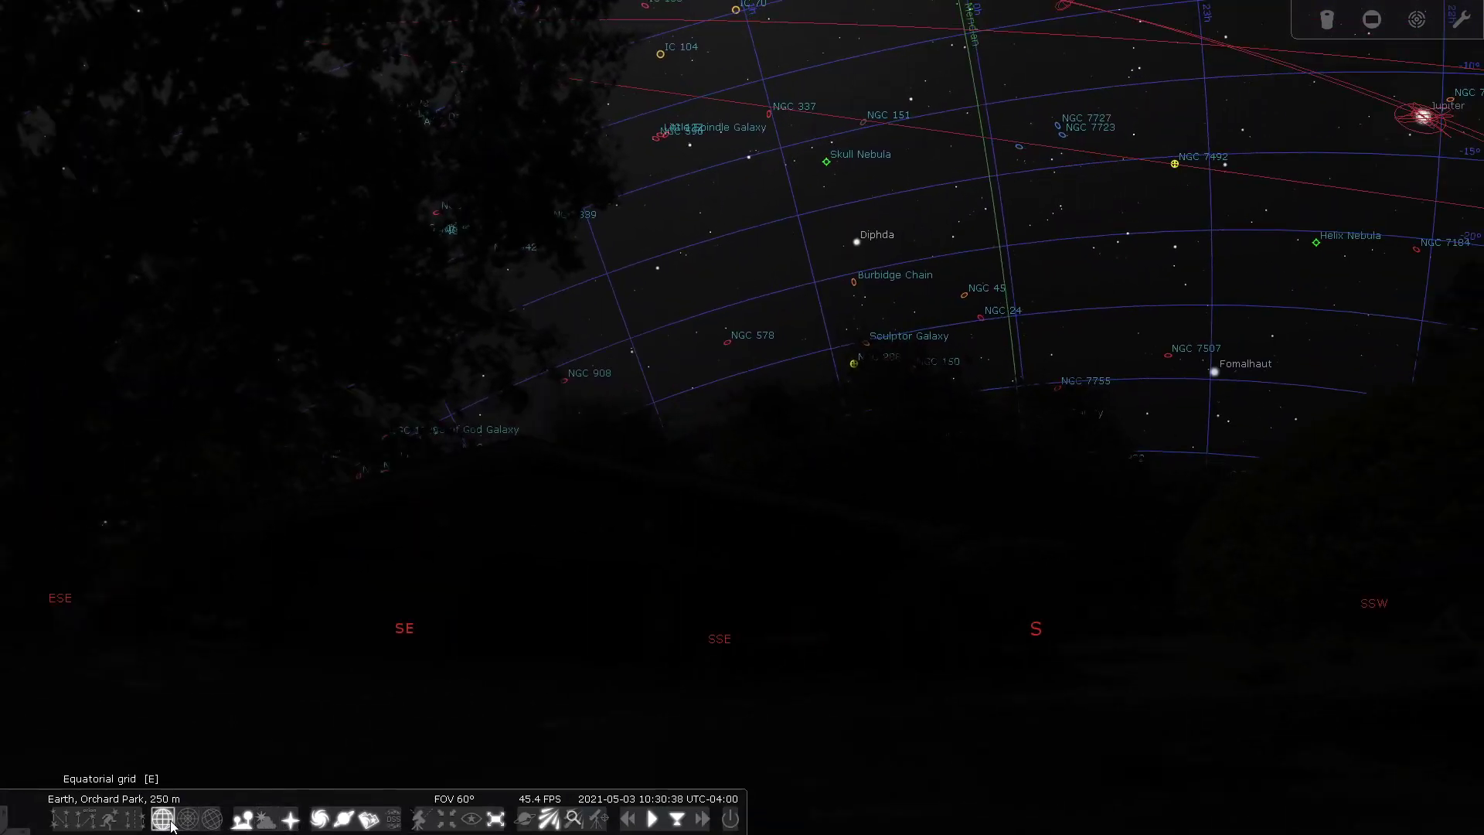
{"action": "left_click", "coordinate": [264, 819]}
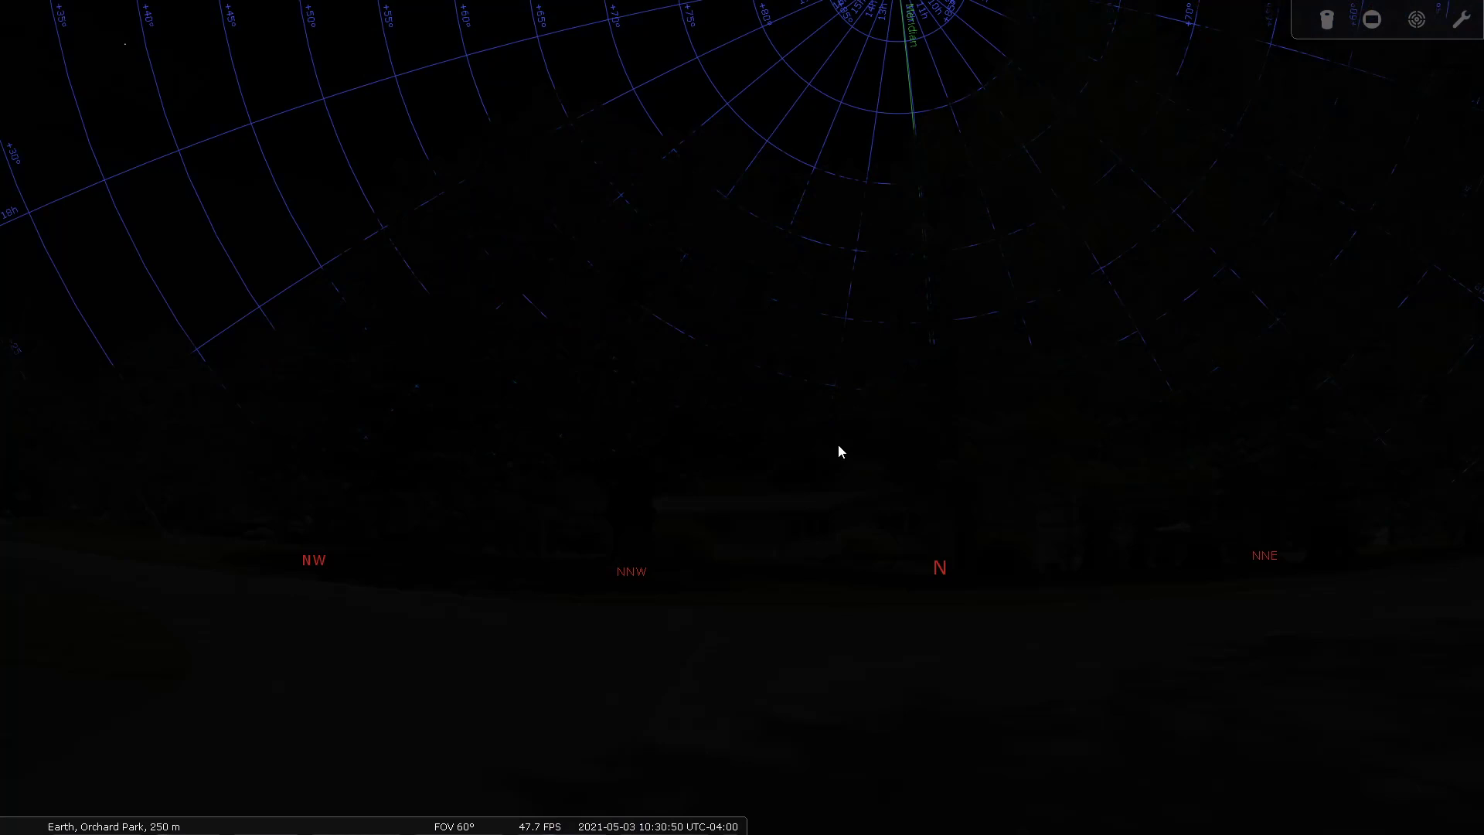
Step: Set the Satellites plugin to load at startup in the program configuration
{"action": "mouse_move", "coordinate": [2, 722]}
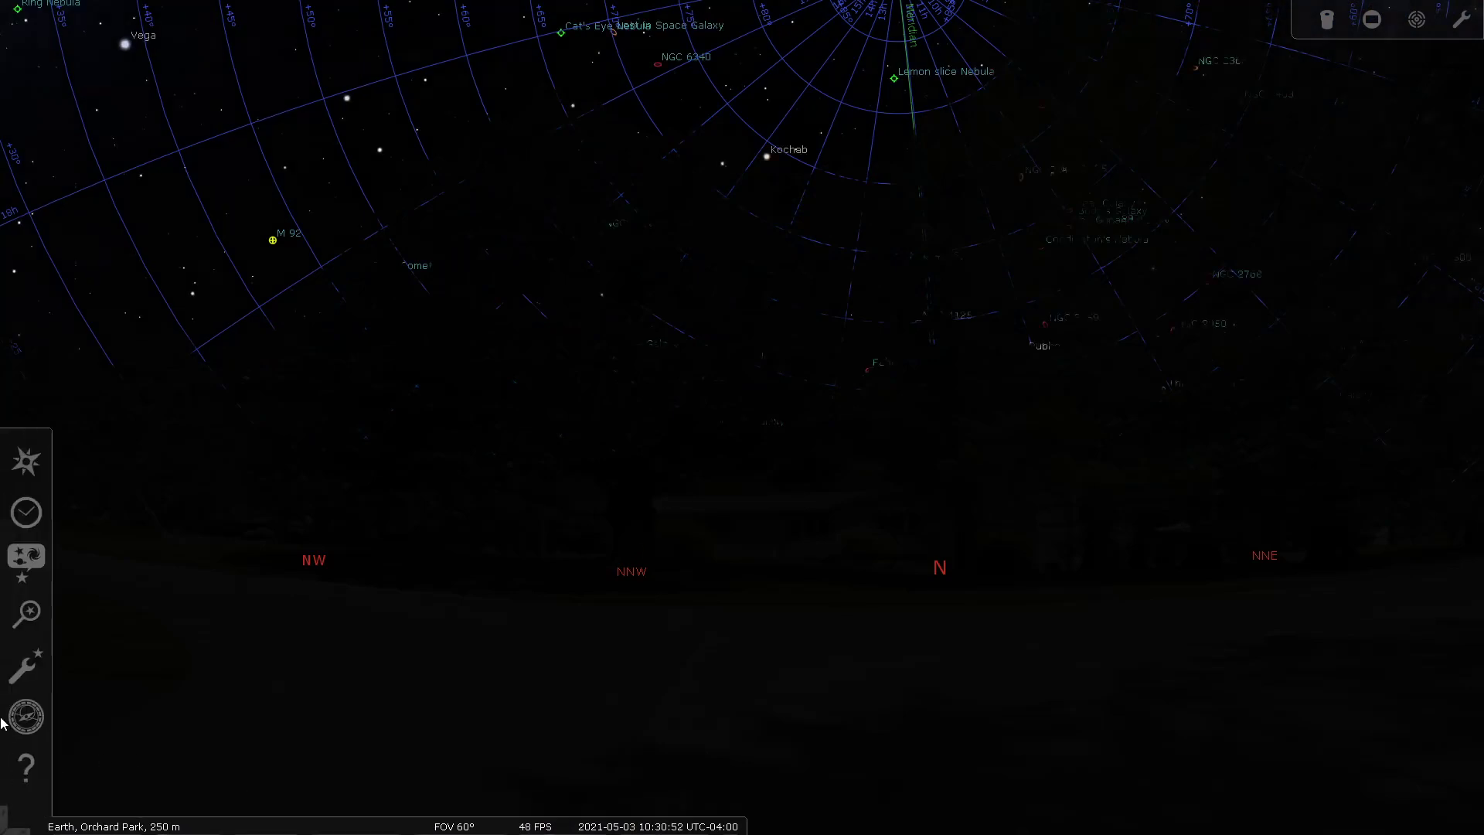
{"action": "left_click", "coordinate": [23, 666]}
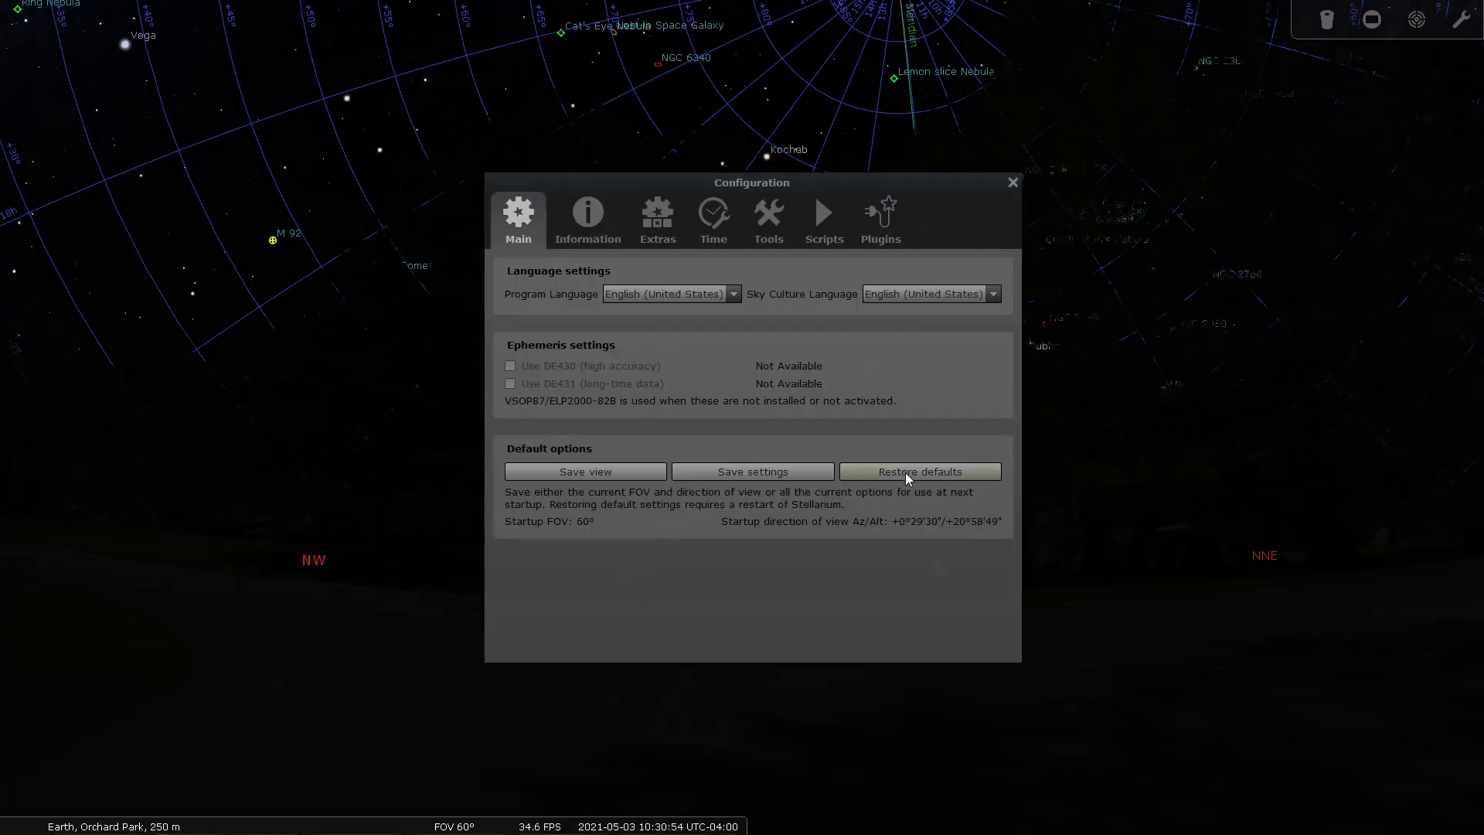
{"action": "left_click", "coordinate": [884, 241]}
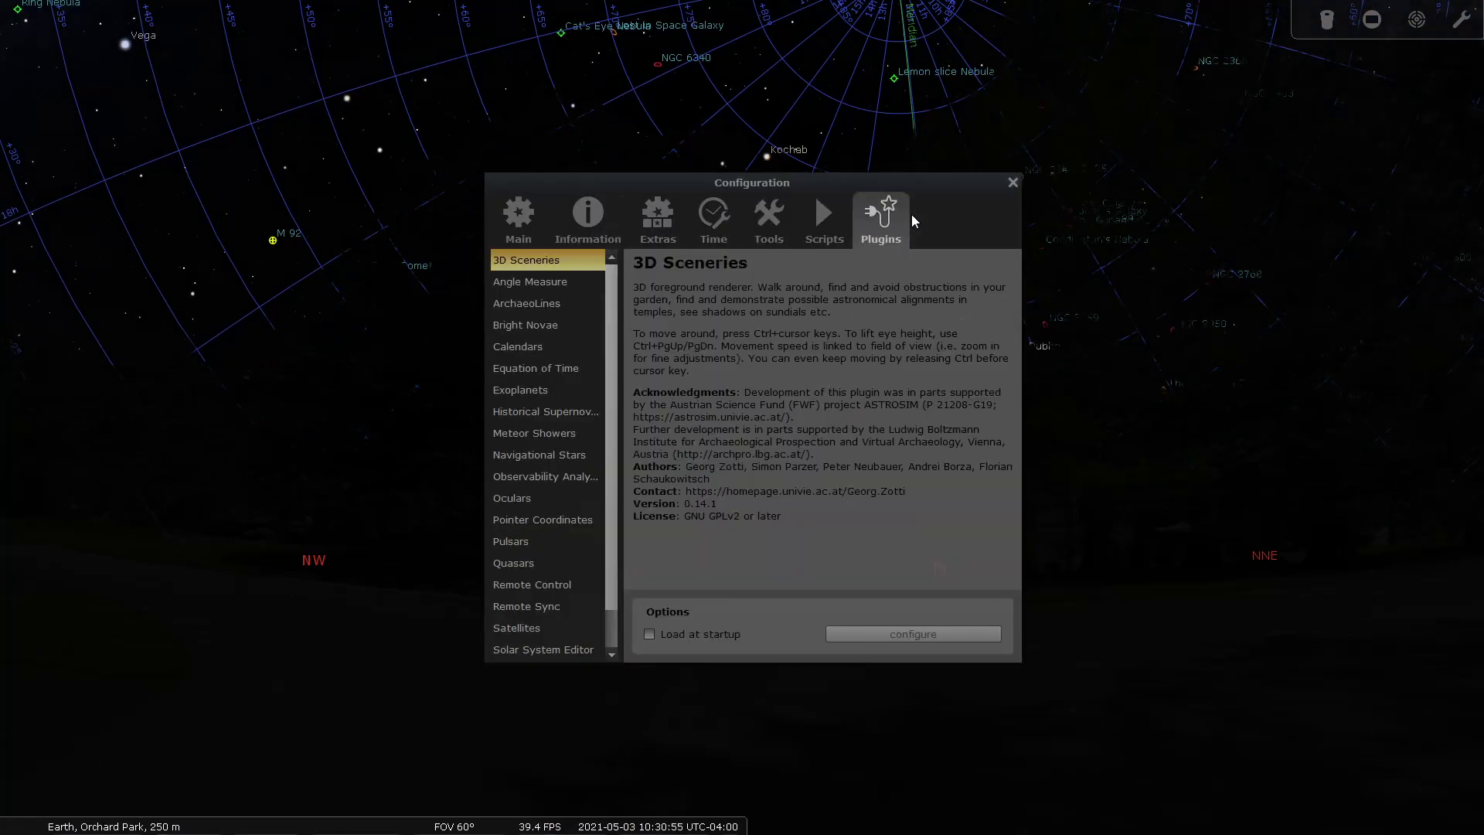
{"action": "left_click", "coordinate": [529, 629]}
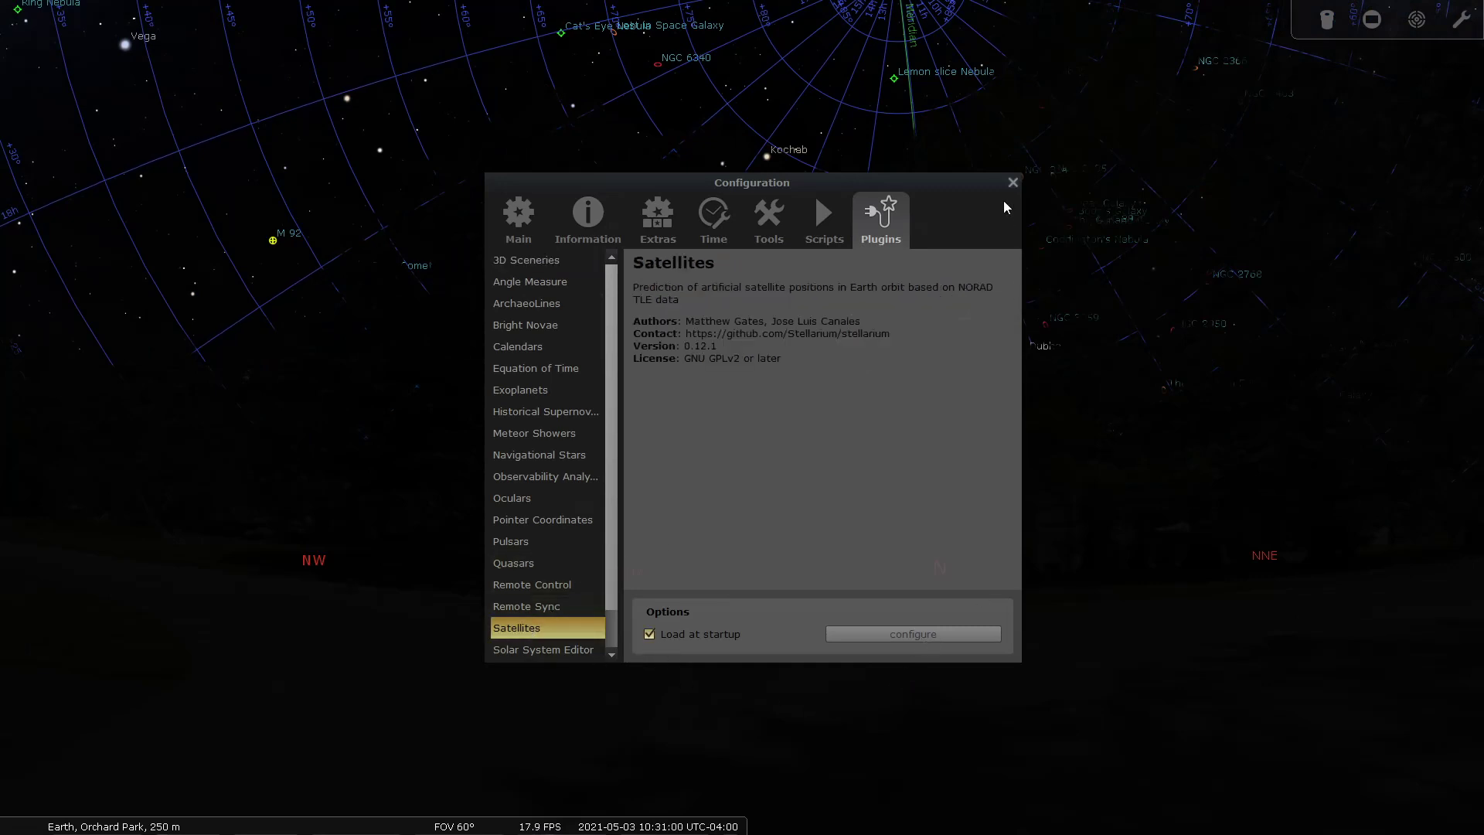
{"action": "left_click", "coordinate": [1014, 184]}
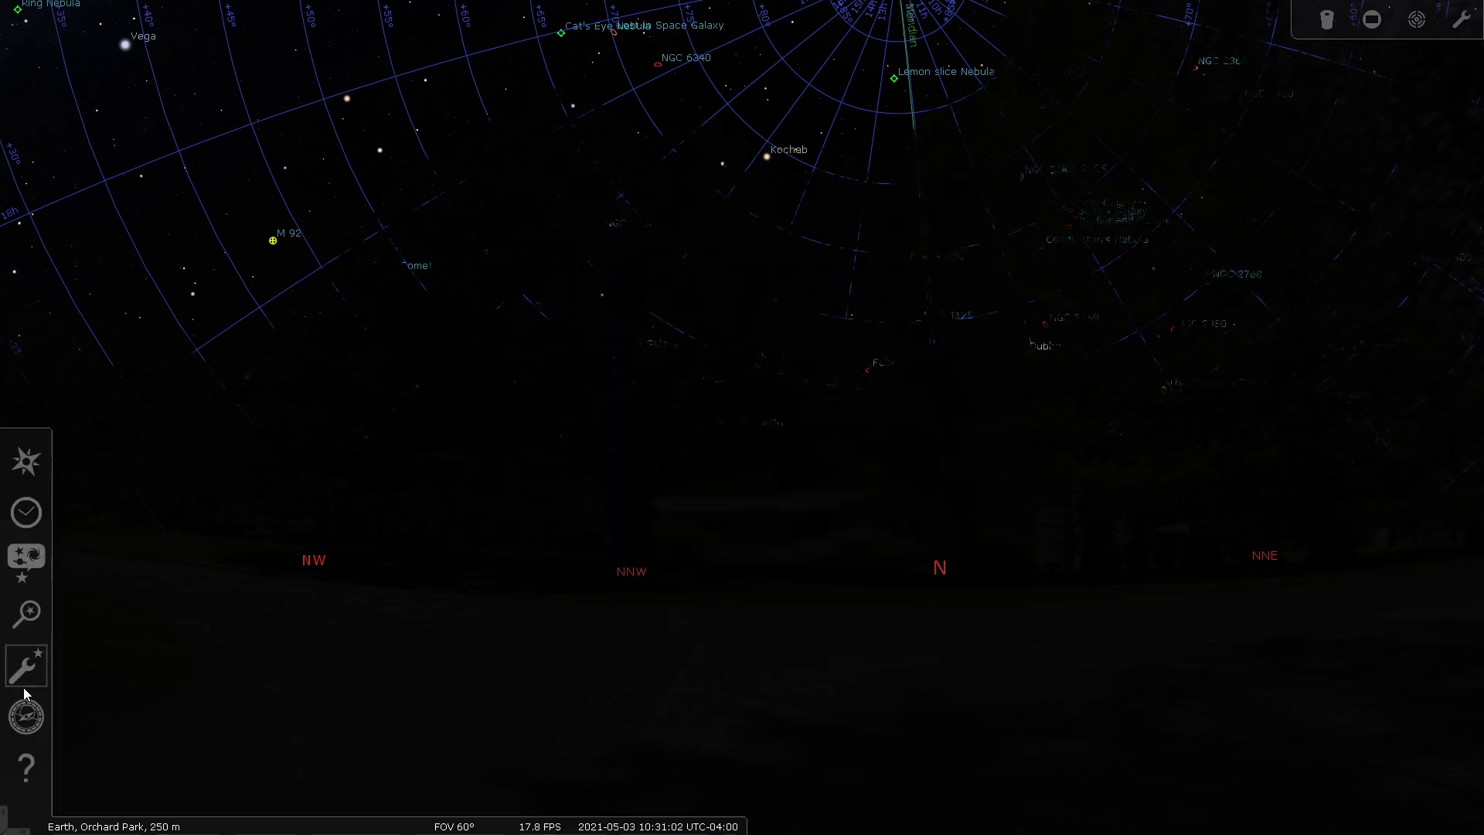
Step: Review the language, ephemeris and default options in the main configuration settings
{"action": "left_click", "coordinate": [26, 663]}
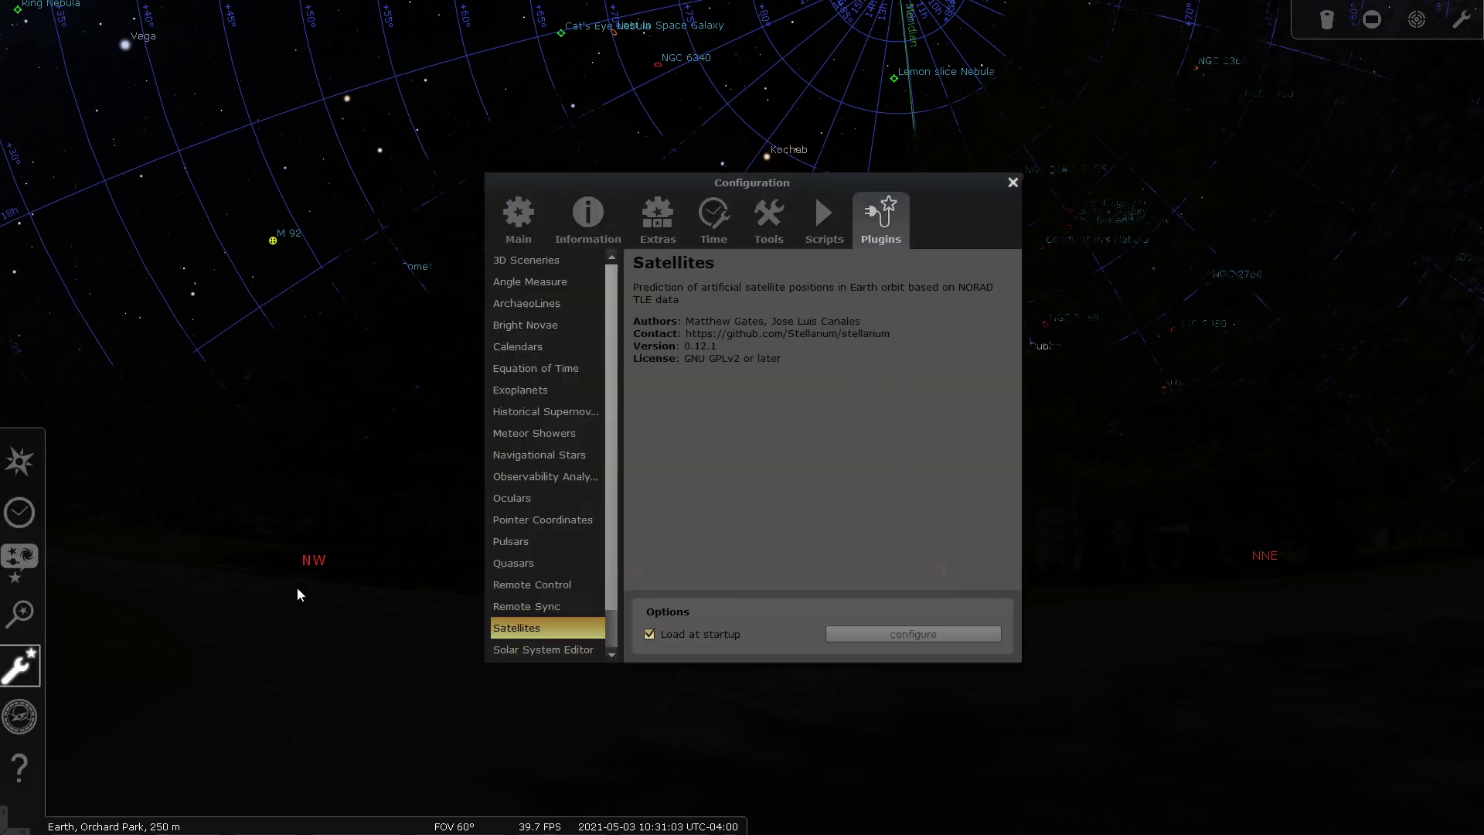
{"action": "left_click", "coordinate": [534, 233]}
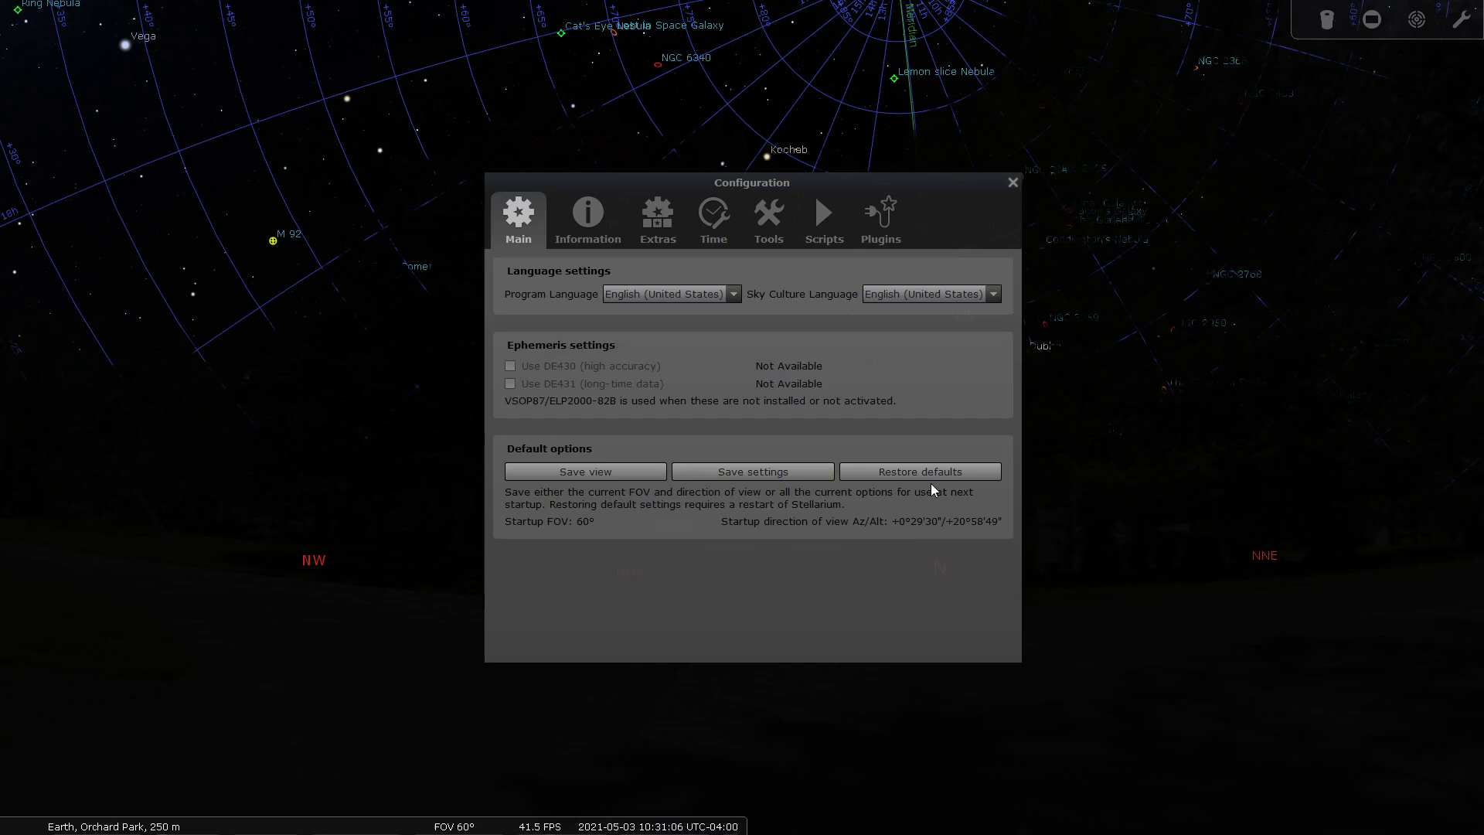
{"action": "left_click", "coordinate": [1013, 182]}
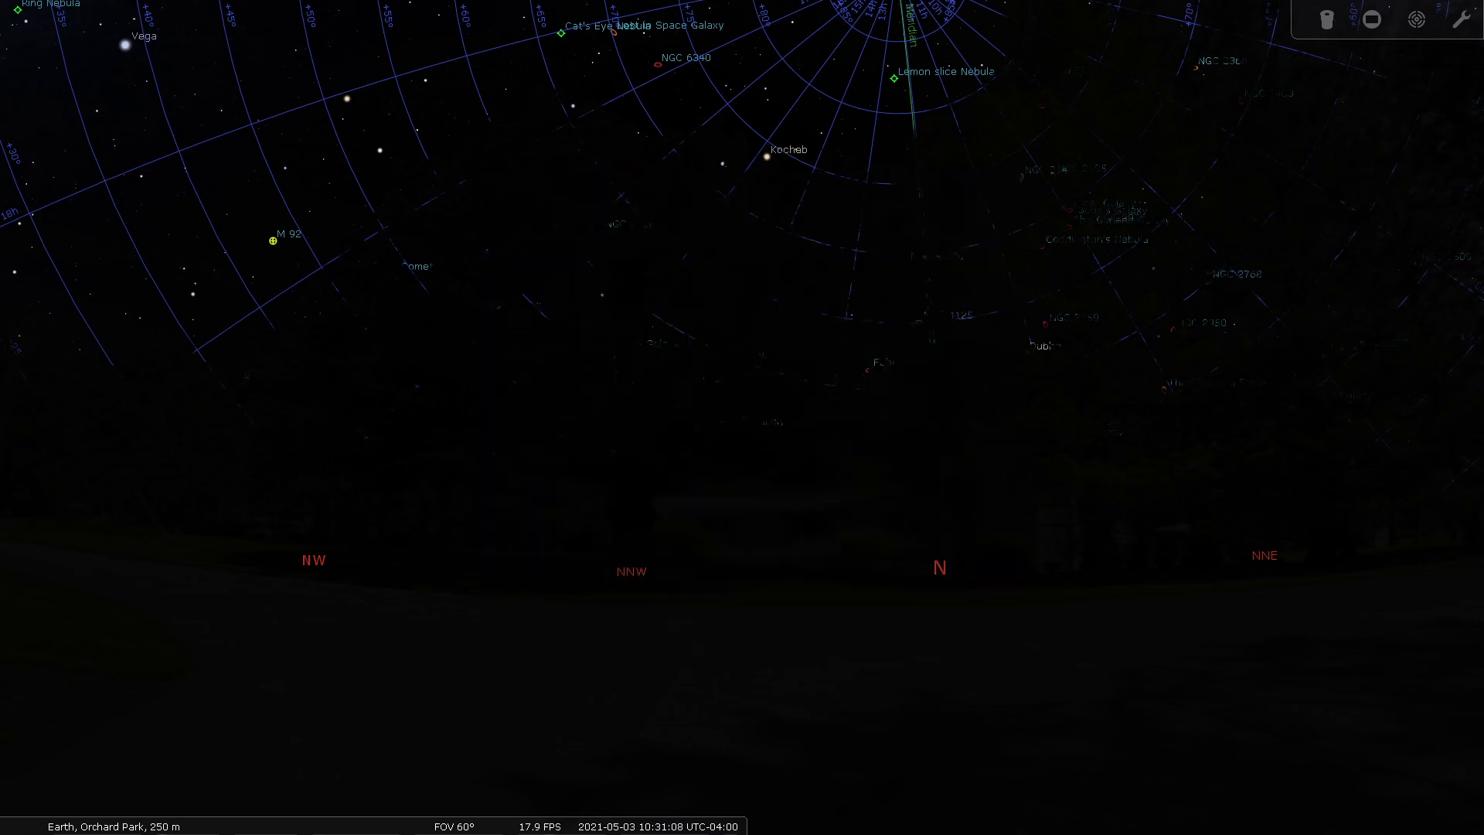
Step: Quit and relaunch Stellarium so that the Satellites plugin loads
{"action": "left_click", "coordinate": [731, 821]}
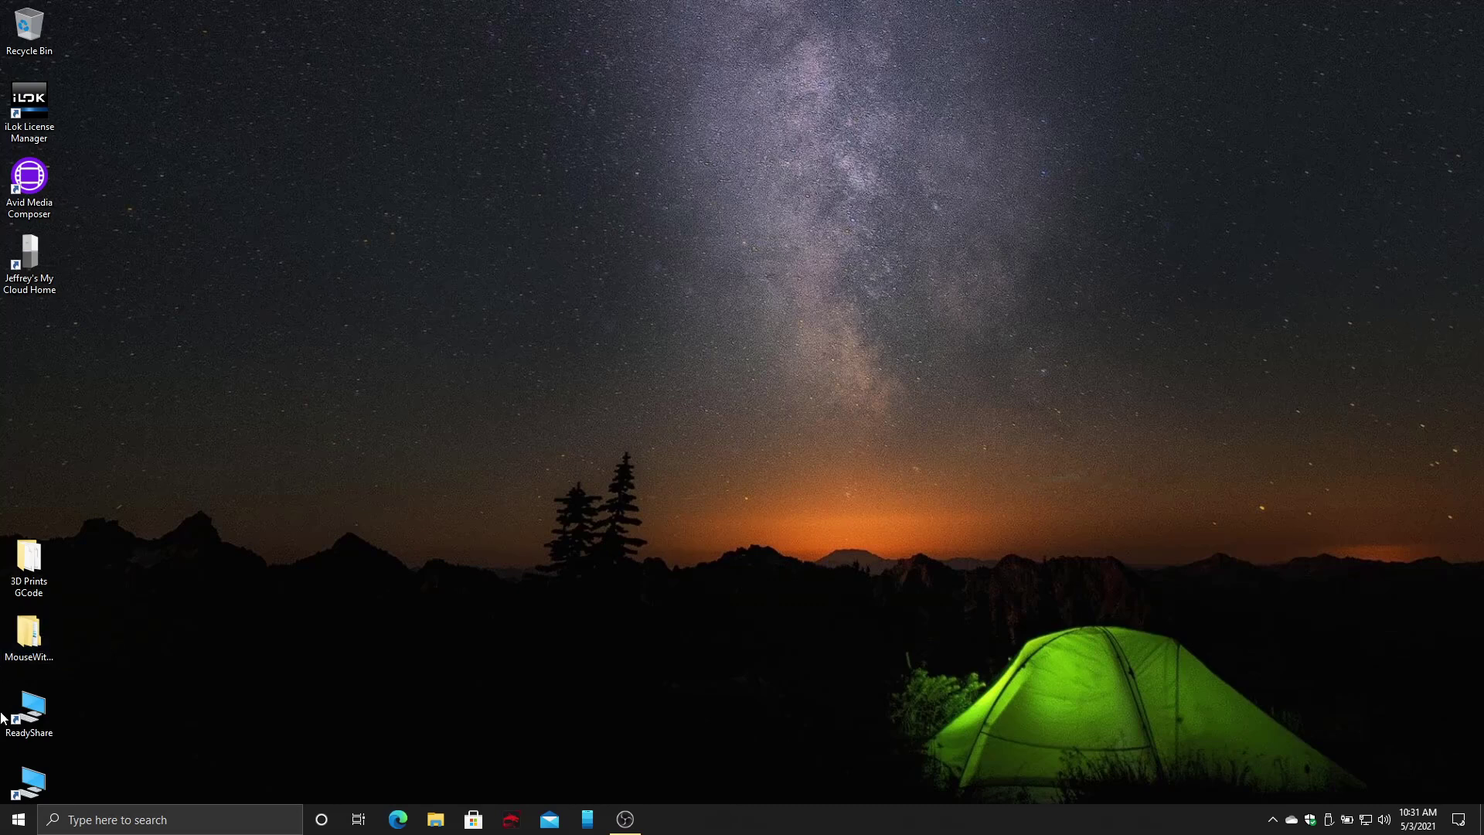
{"action": "left_click", "coordinate": [18, 819]}
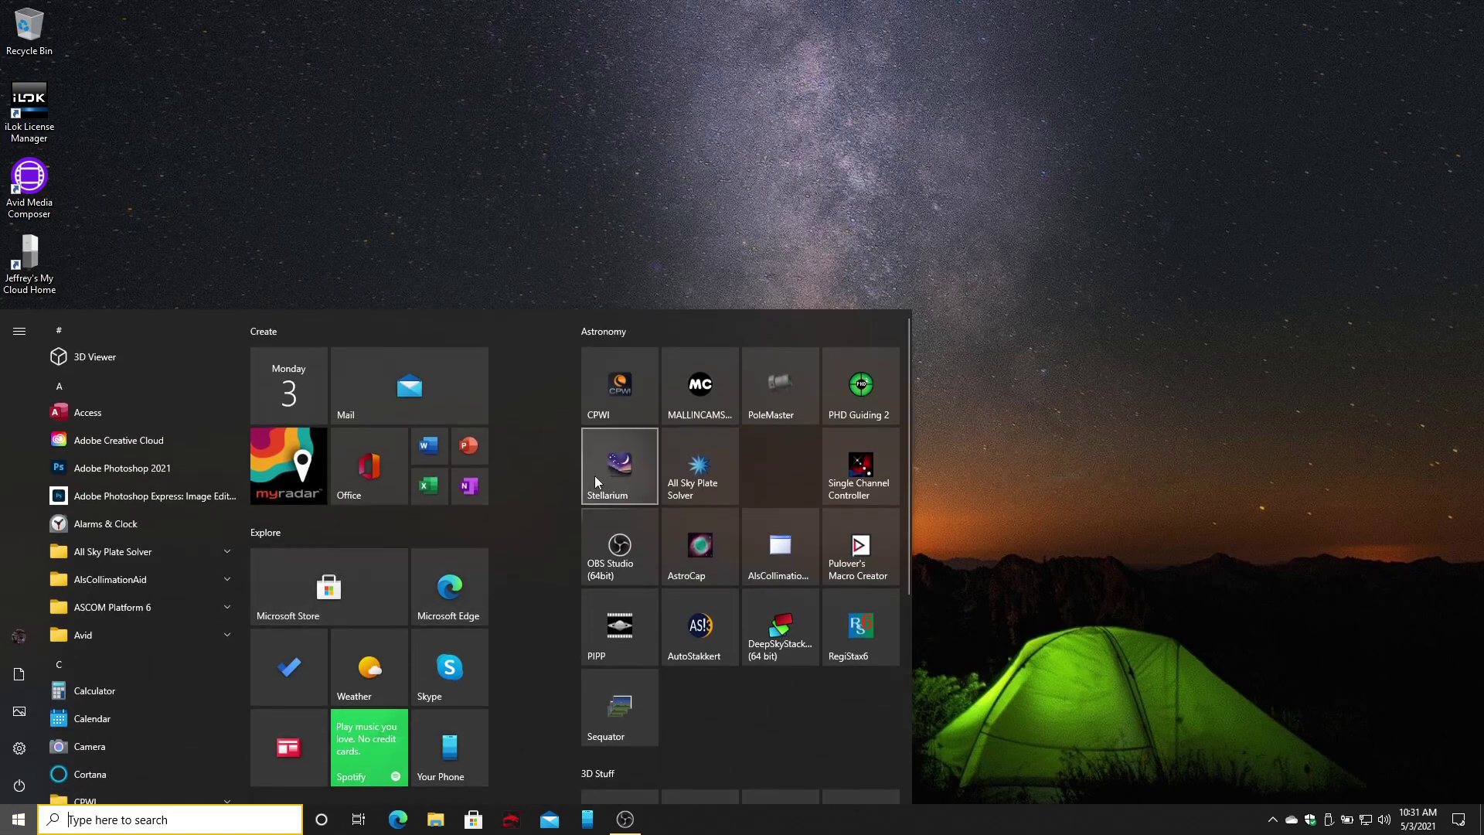
{"action": "left_click", "coordinate": [595, 476]}
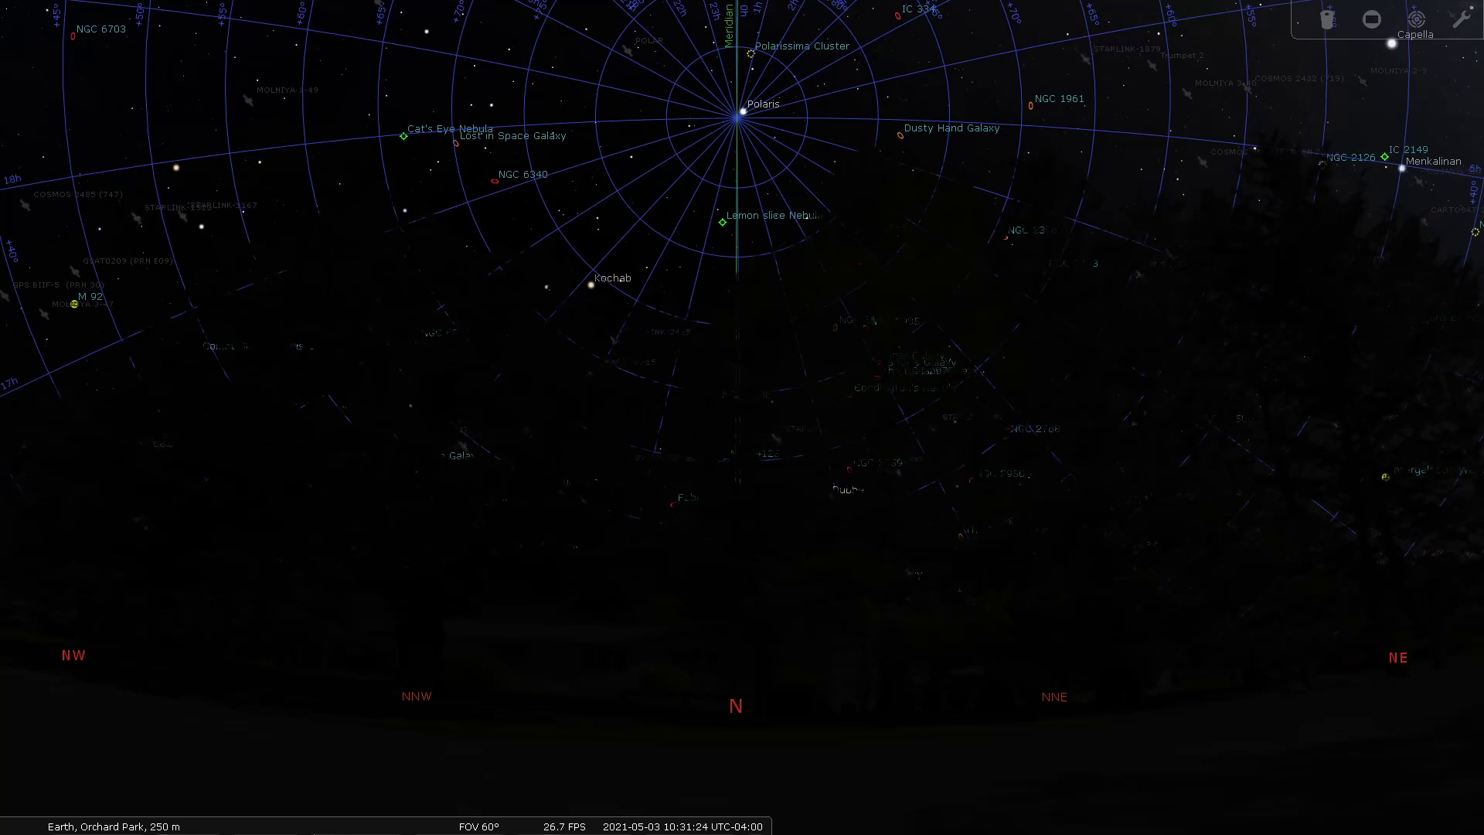
Step: Change the landscape to Geneva in the sky view settings
{"action": "mouse_move", "coordinate": [394, 823]}
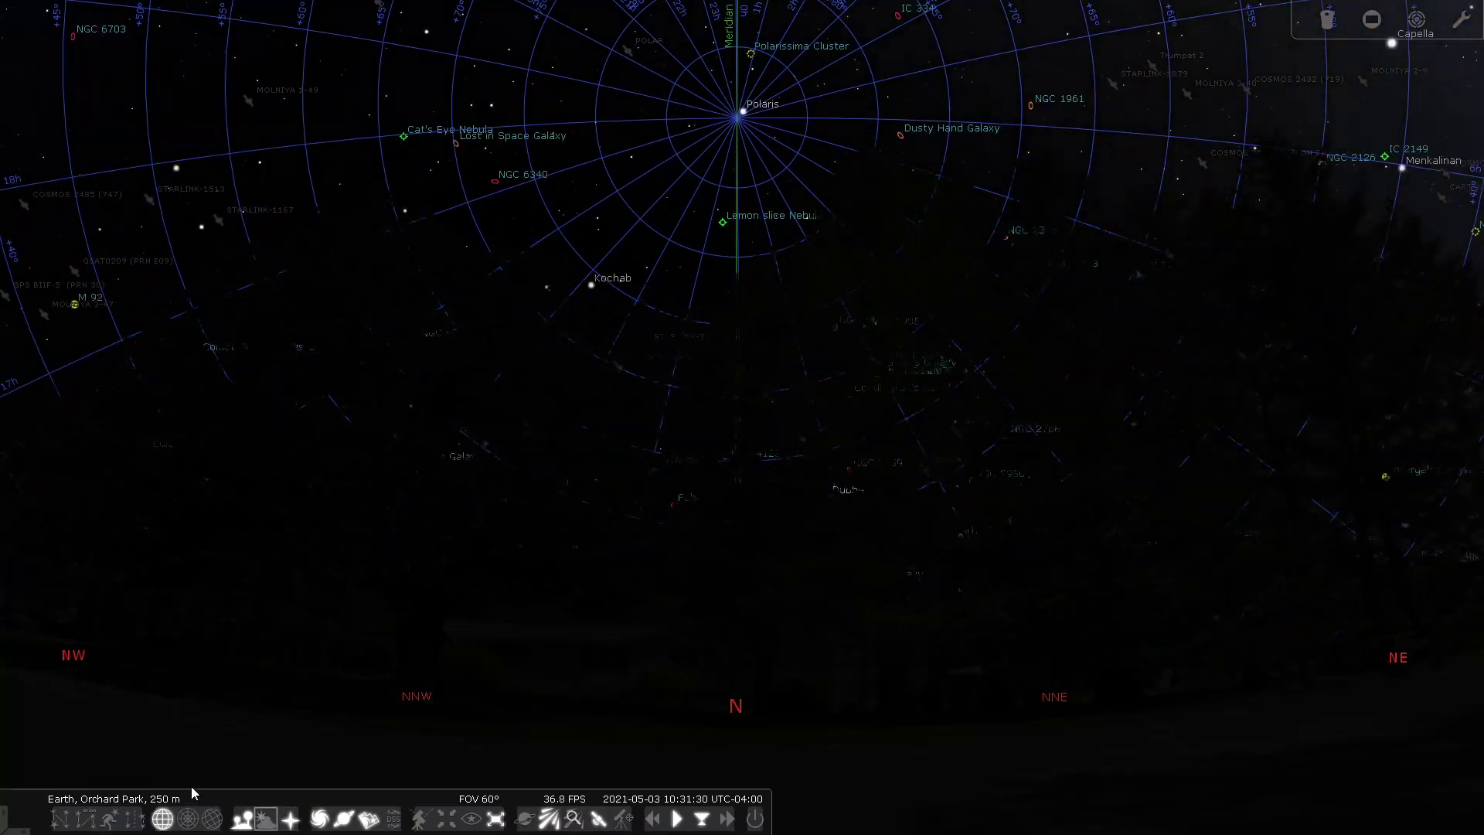
{"action": "mouse_move", "coordinate": [27, 715]}
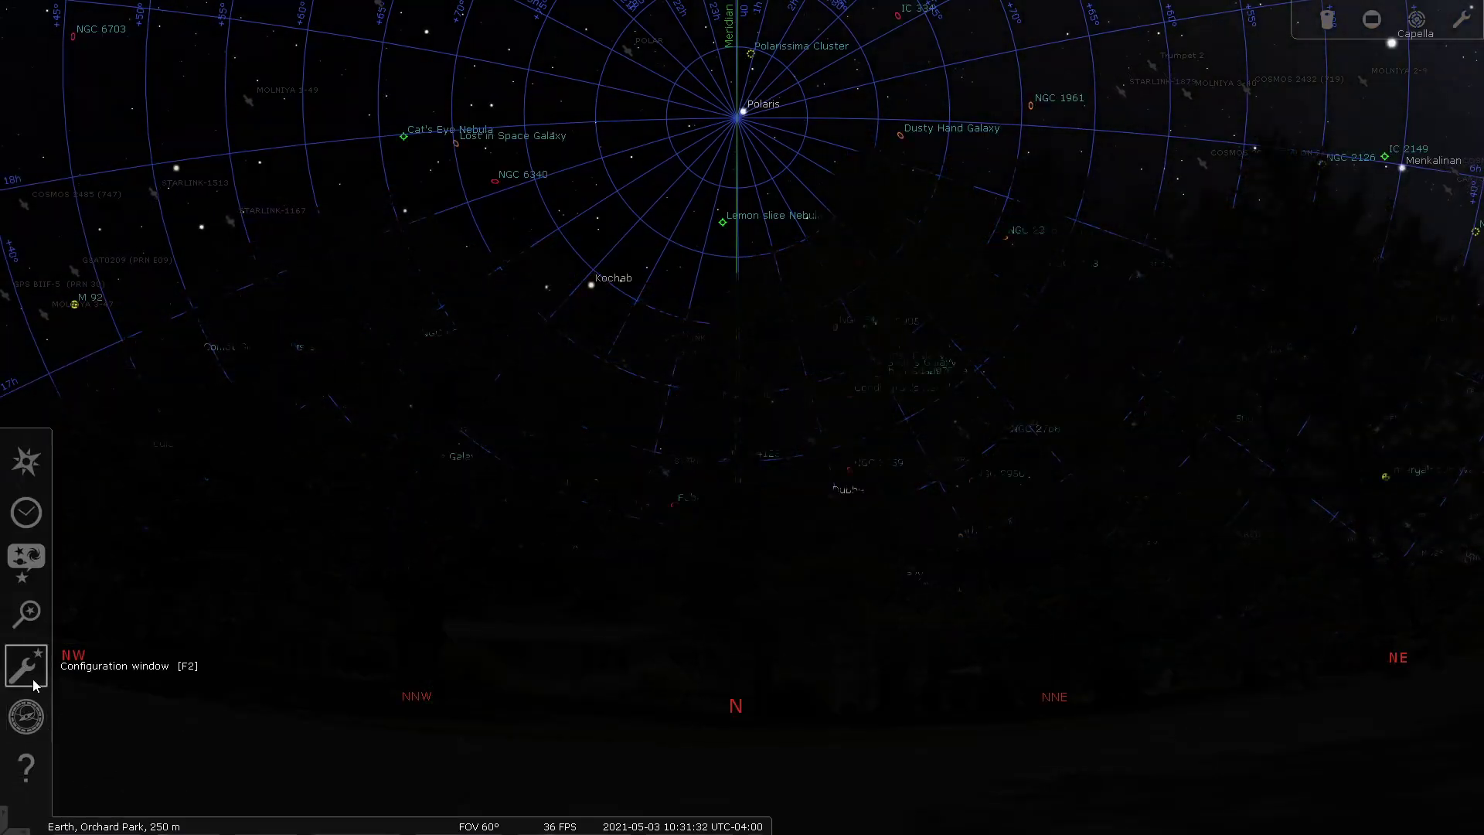
{"action": "left_click", "coordinate": [23, 560]}
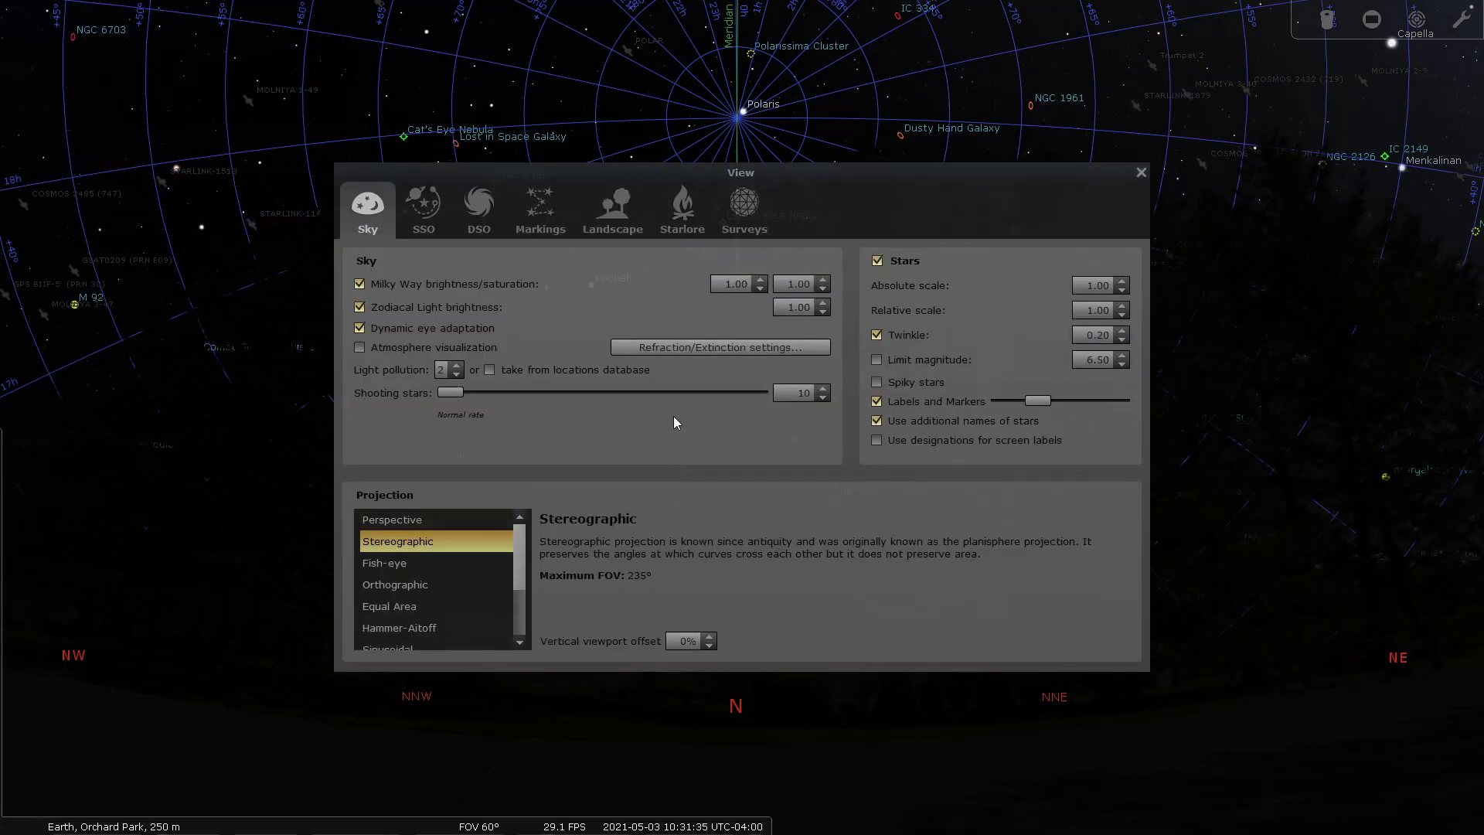
{"action": "left_click", "coordinate": [638, 206]}
{"action": "left_click", "coordinate": [386, 296]}
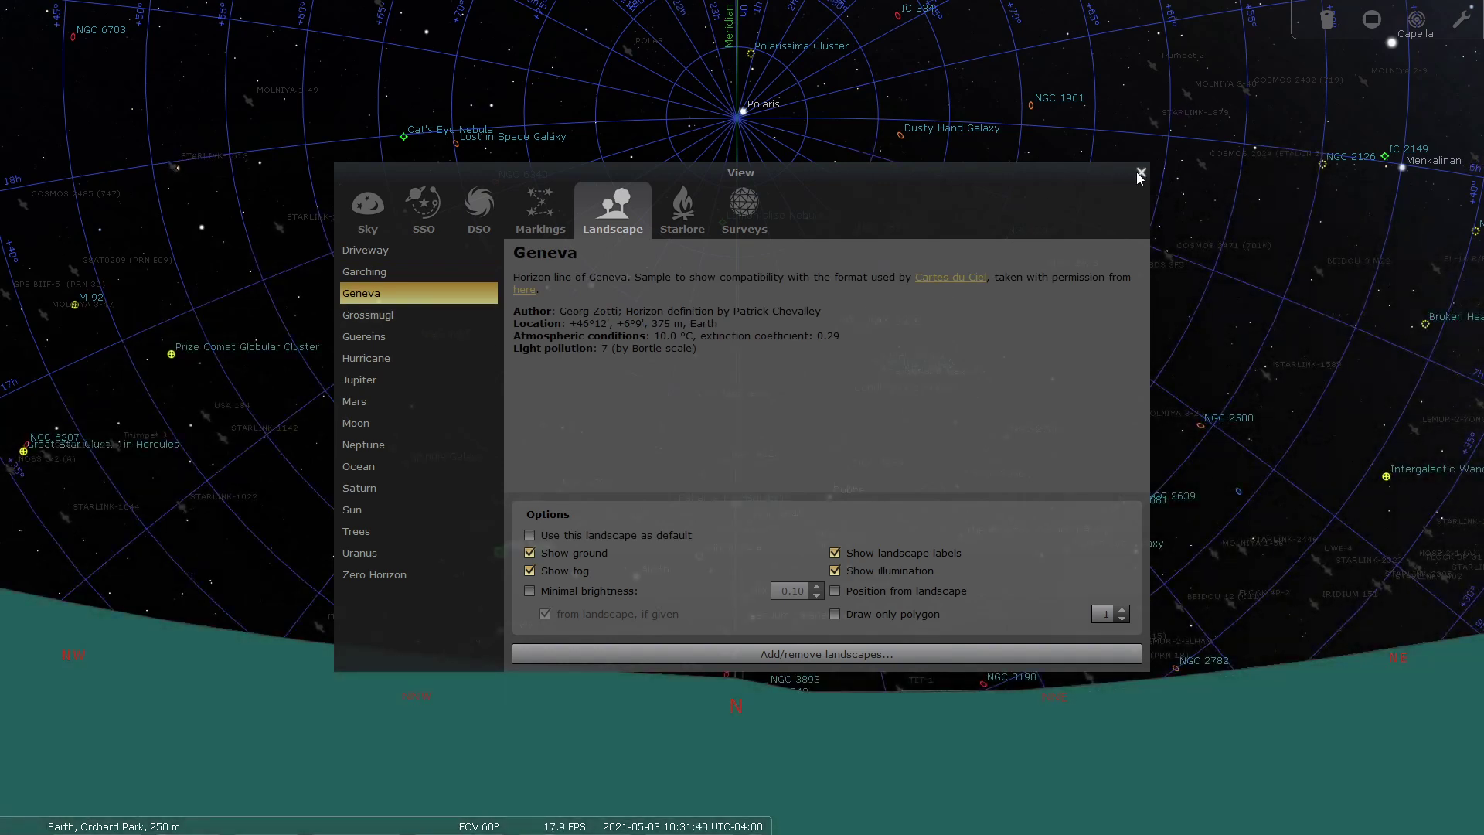
{"action": "left_click", "coordinate": [1140, 173]}
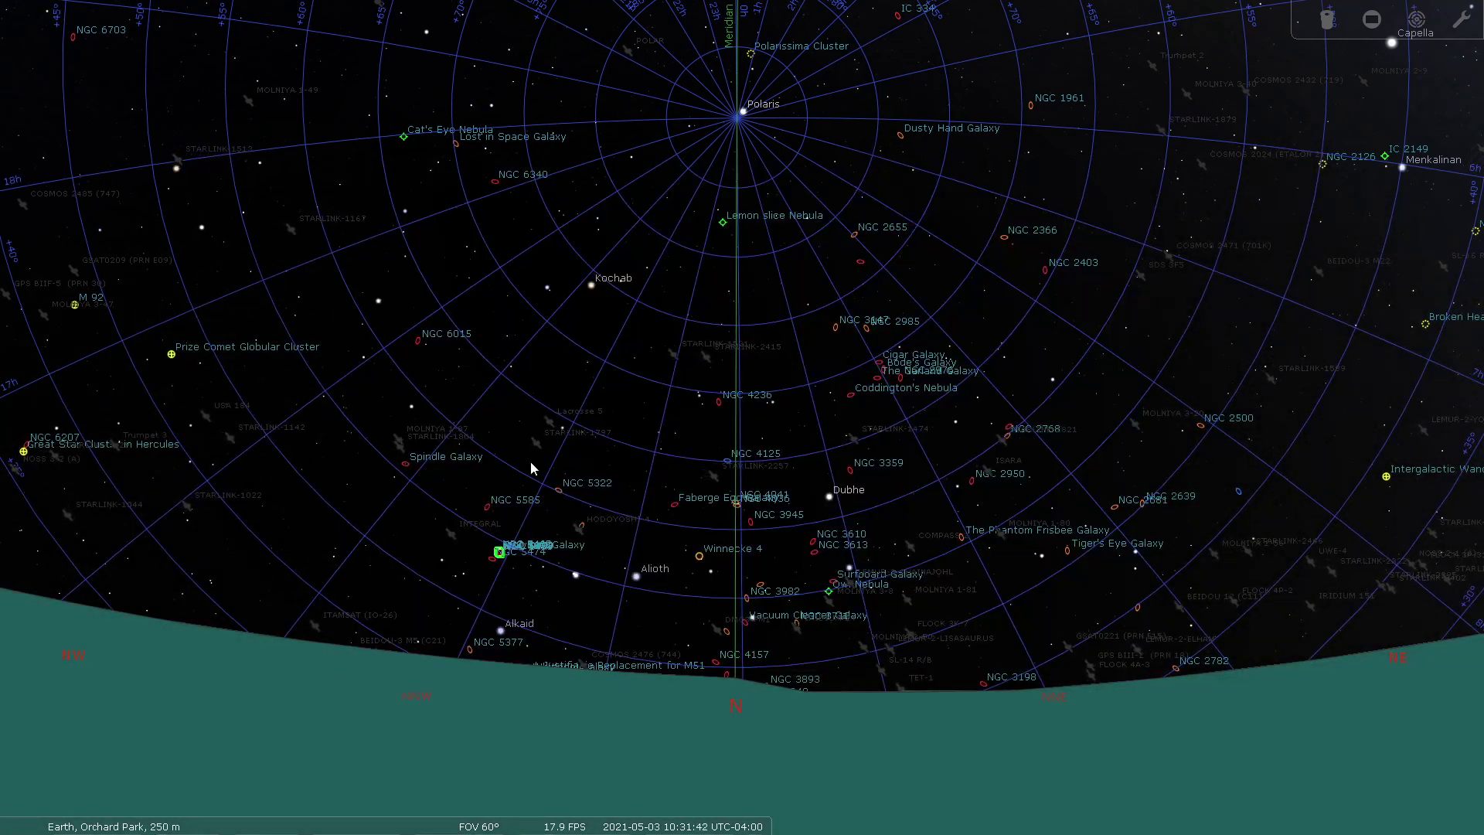
Step: Examine the satellites and deep-sky objects from the northern sky around through the west to the south
{"action": "scroll", "coordinate": [642, 507], "scroll_direction": "up", "scroll_amount": 5}
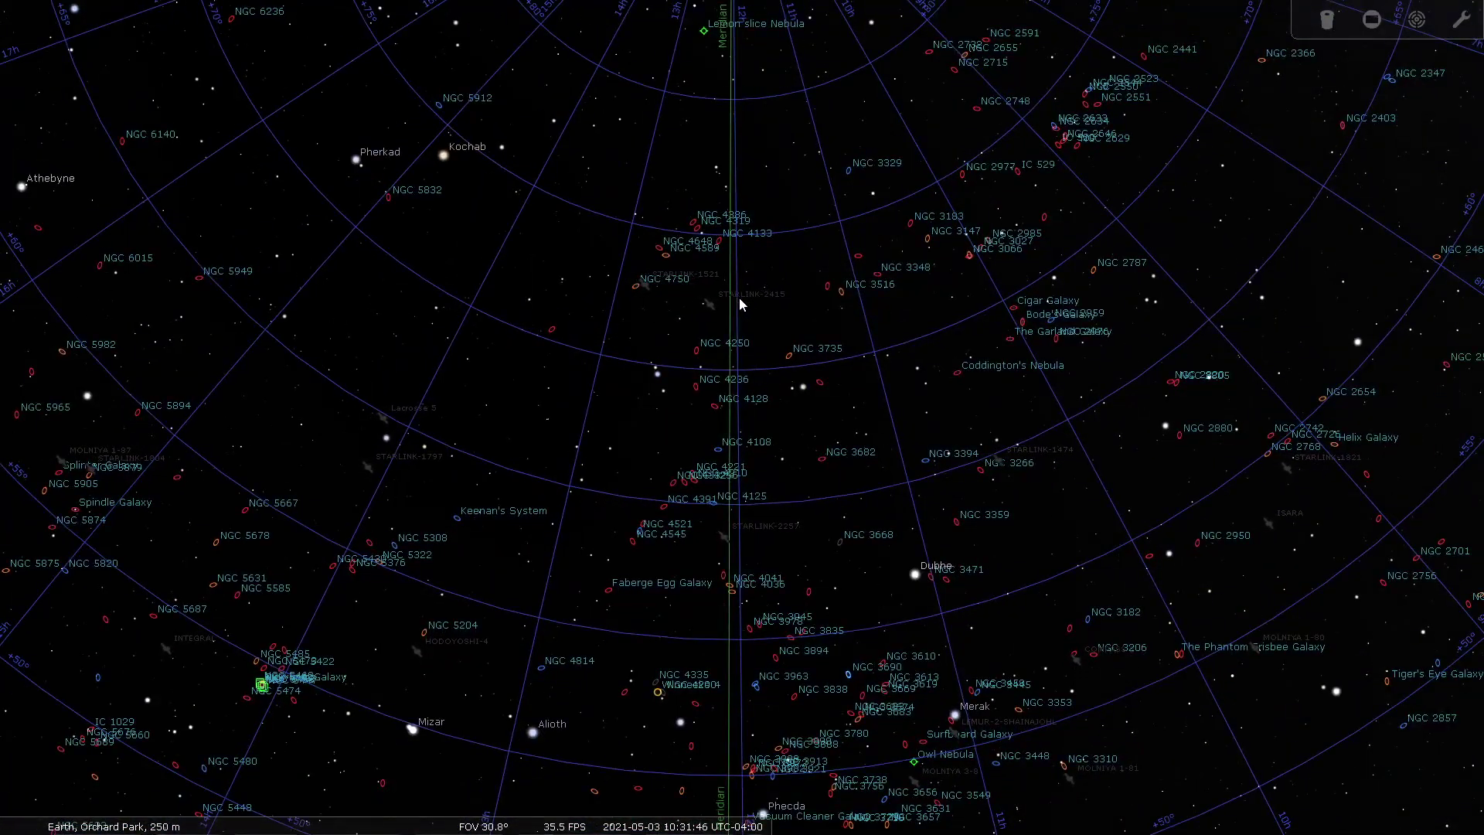
{"action": "scroll", "coordinate": [661, 399], "scroll_direction": "down", "scroll_amount": 3}
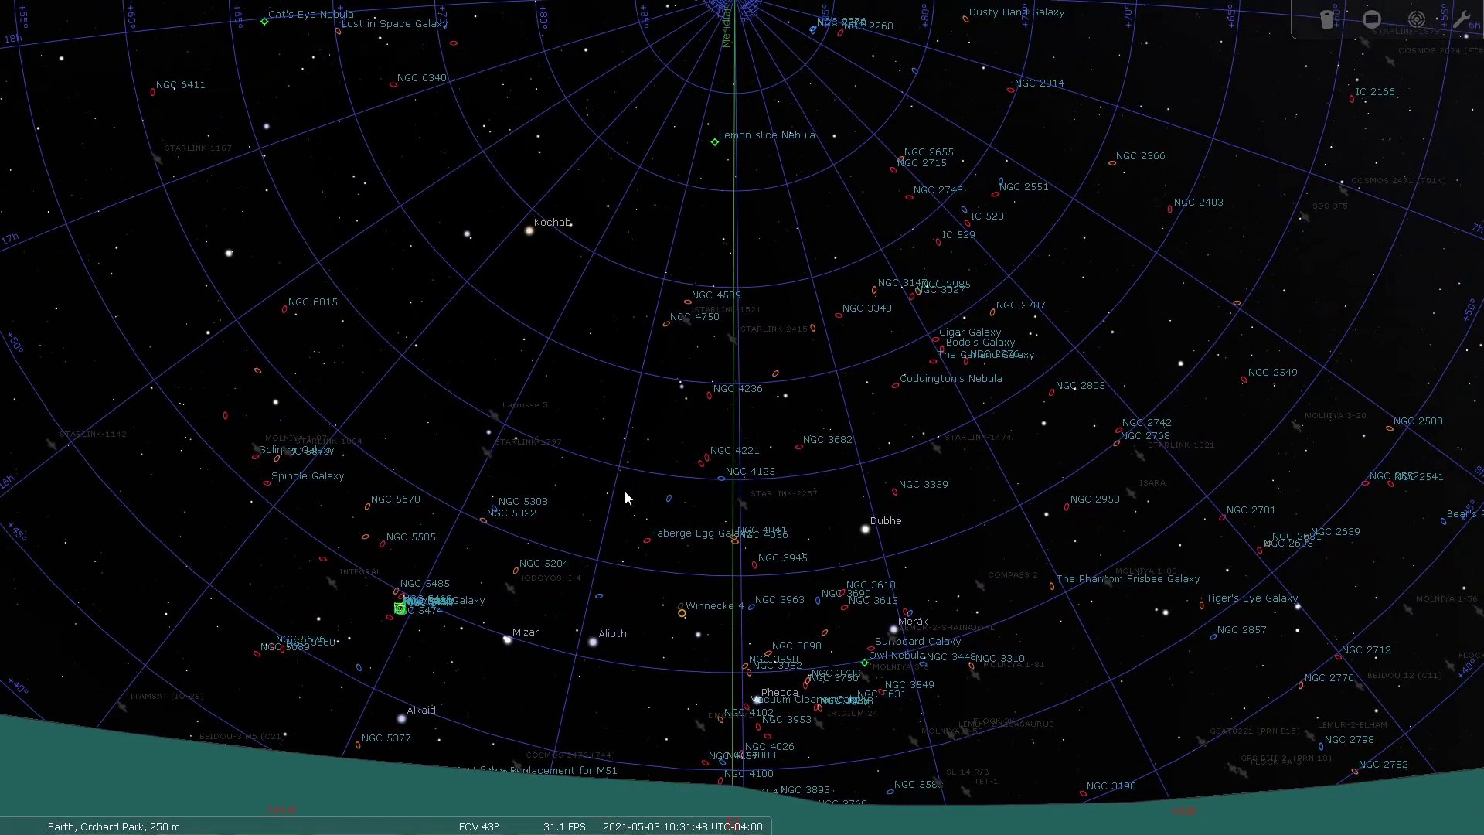
{"action": "left_click_drag", "start_coordinate": [559, 524], "coordinate": [1062, 529]}
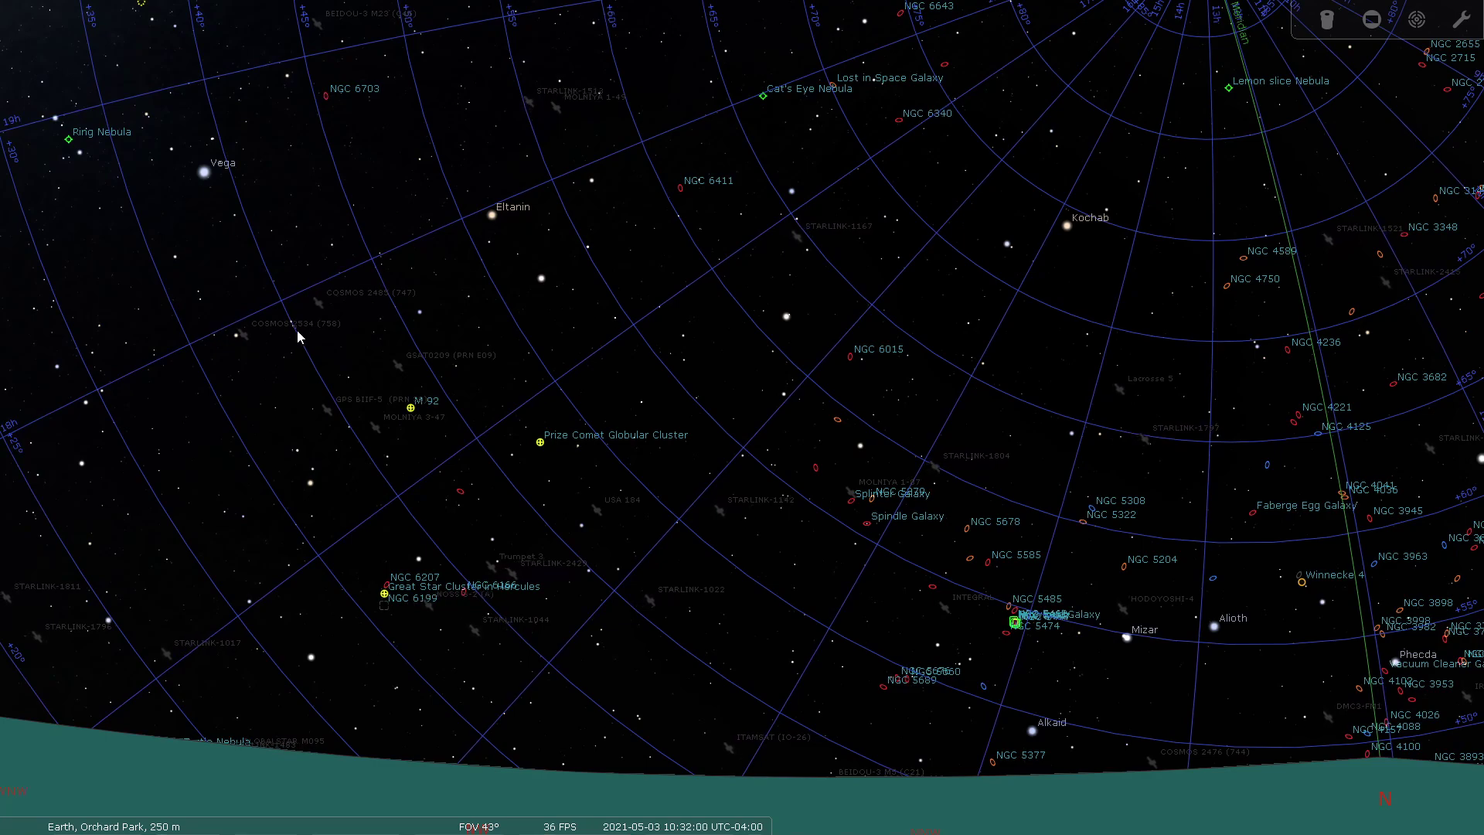
{"action": "left_click_drag", "start_coordinate": [299, 331], "coordinate": [1120, 392]}
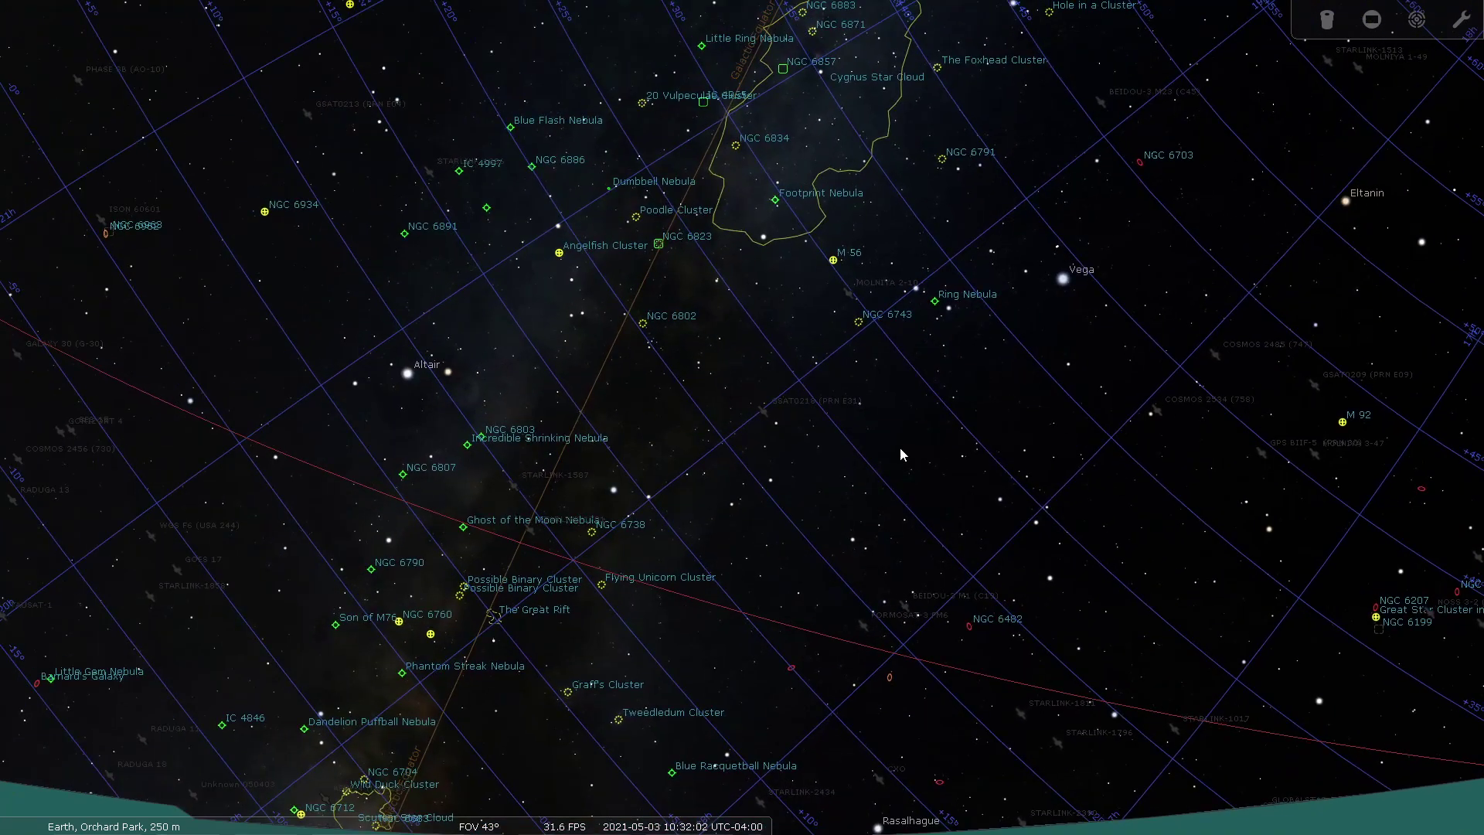
{"action": "left_click_drag", "start_coordinate": [858, 473], "coordinate": [992, 626]}
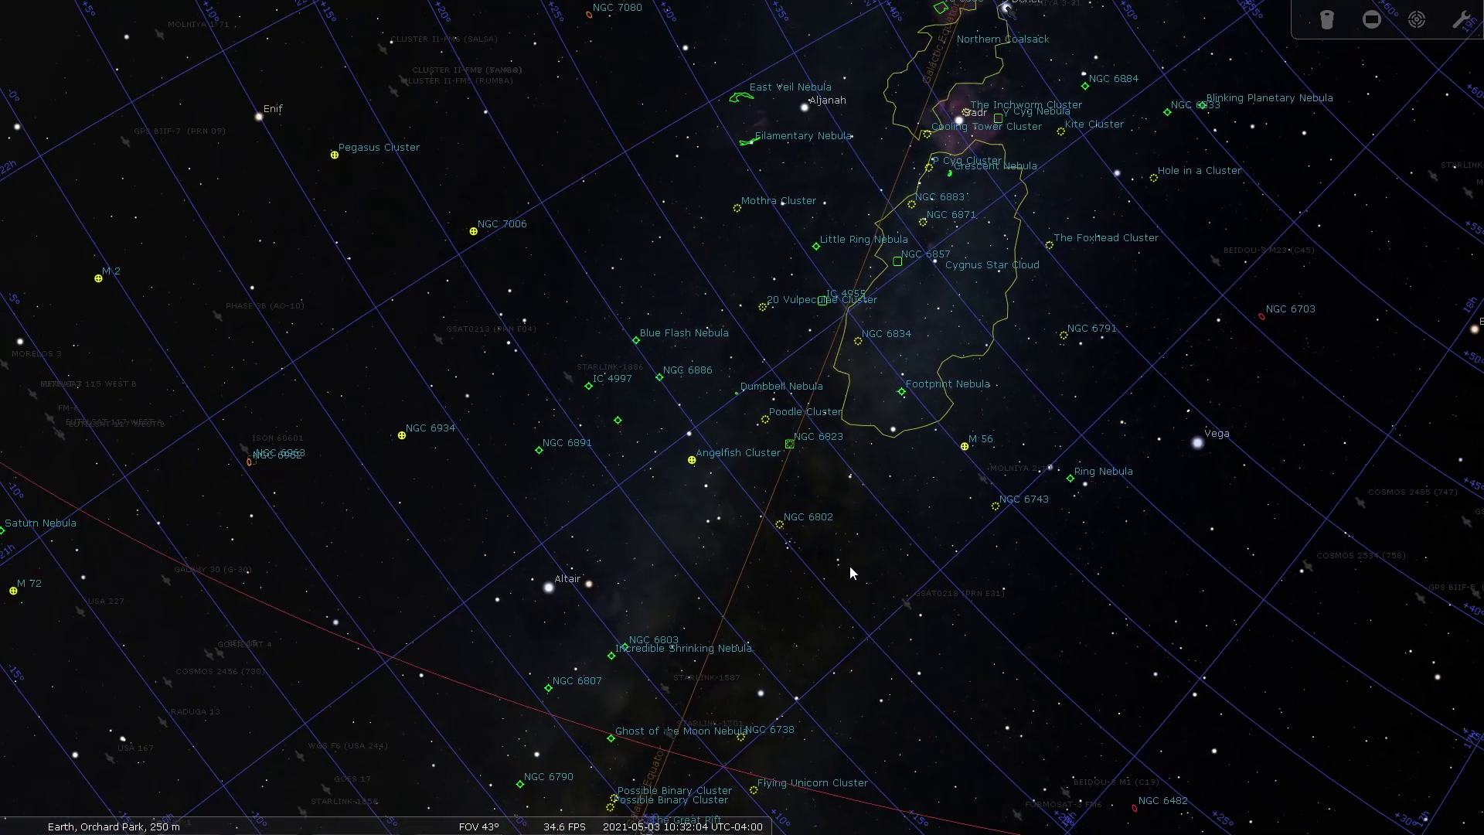
{"action": "left_click_drag", "start_coordinate": [850, 565], "coordinate": [1032, 589]}
{"action": "left_click_drag", "start_coordinate": [721, 573], "coordinate": [1023, 395]}
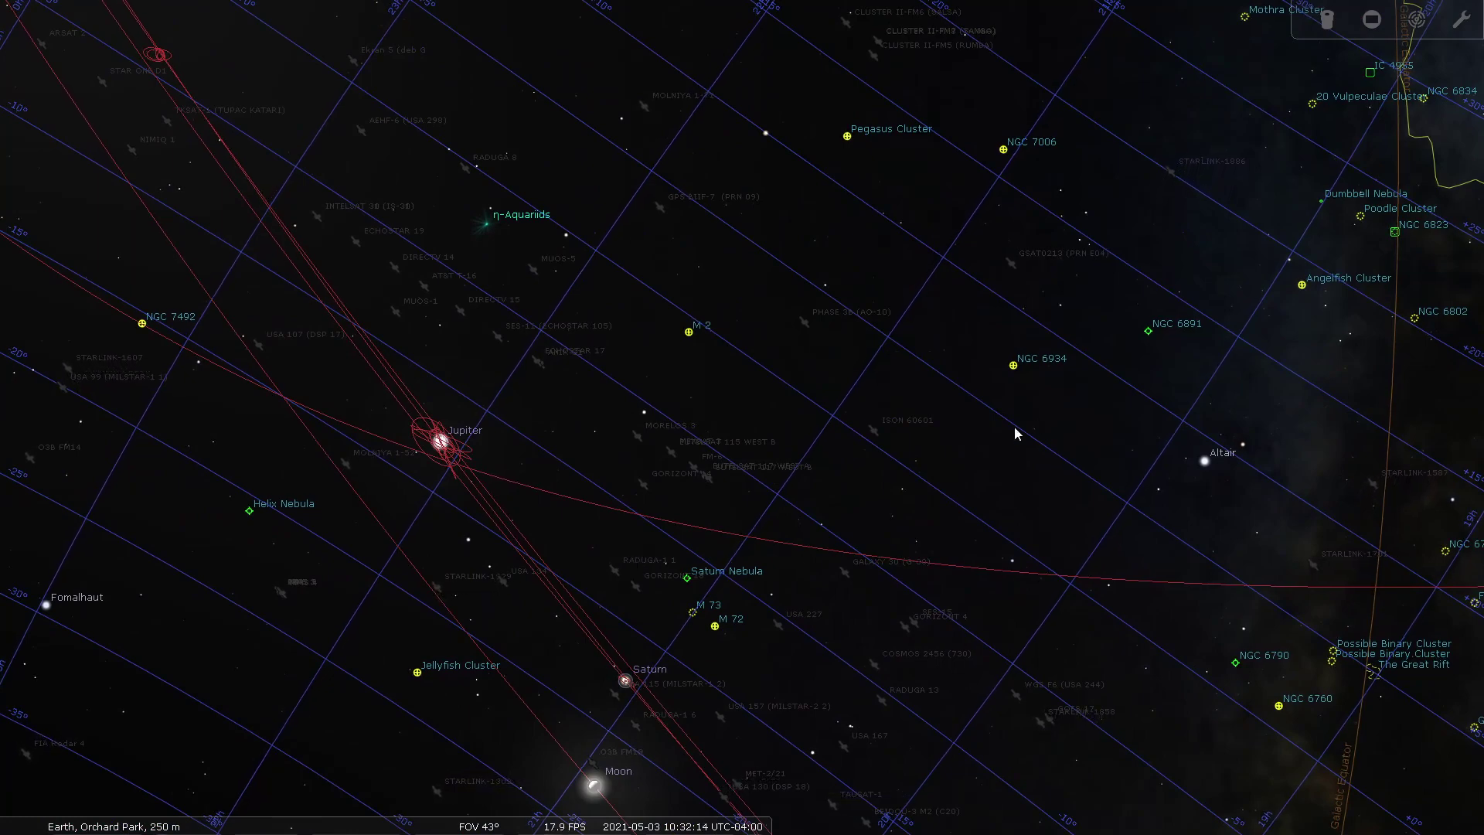
{"action": "left_click_drag", "start_coordinate": [730, 503], "coordinate": [1187, 487]}
{"action": "left_click_drag", "start_coordinate": [531, 512], "coordinate": [1060, 563]}
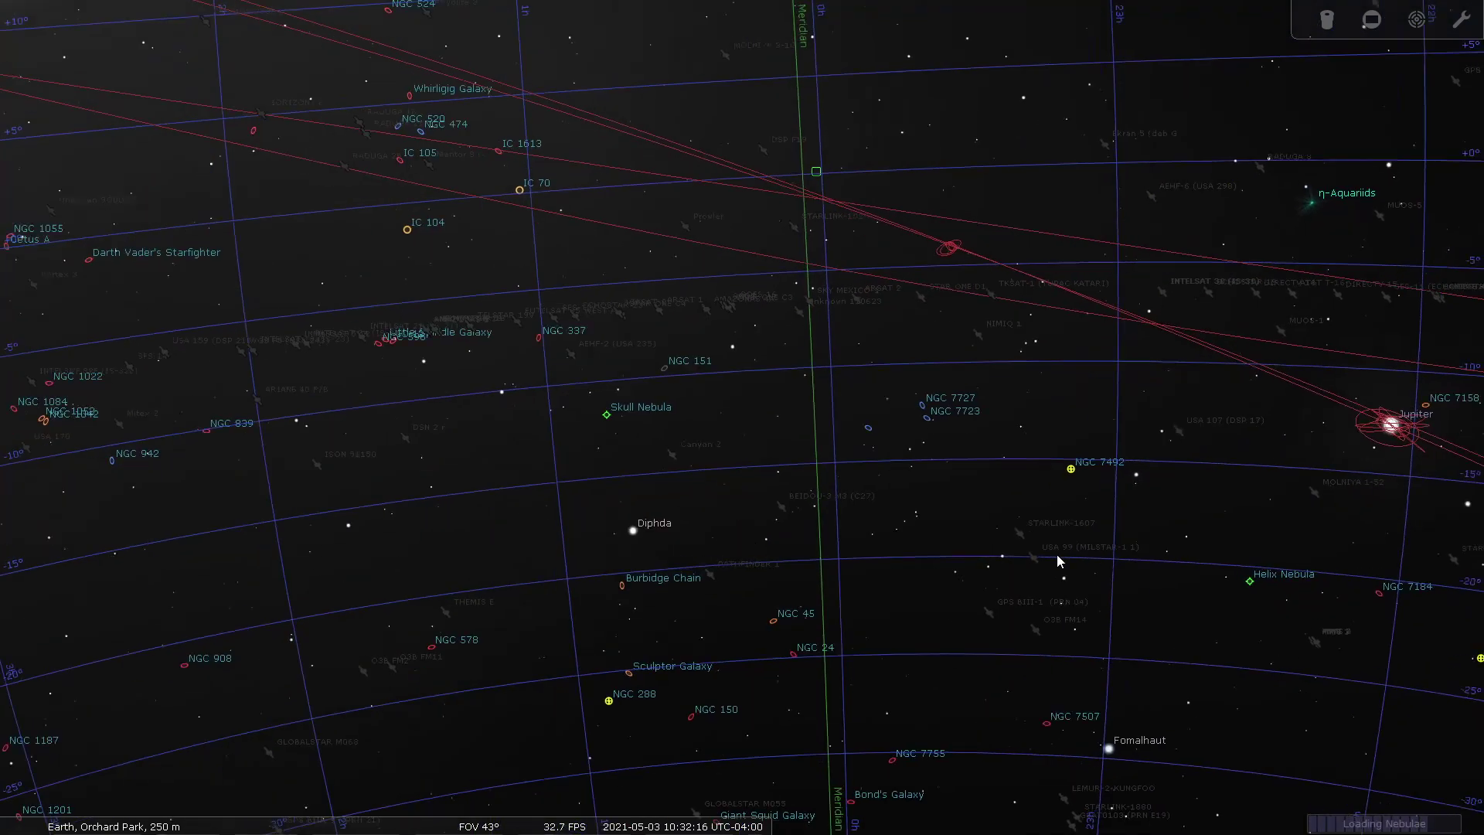
{"action": "left_click_drag", "start_coordinate": [633, 563], "coordinate": [863, 564]}
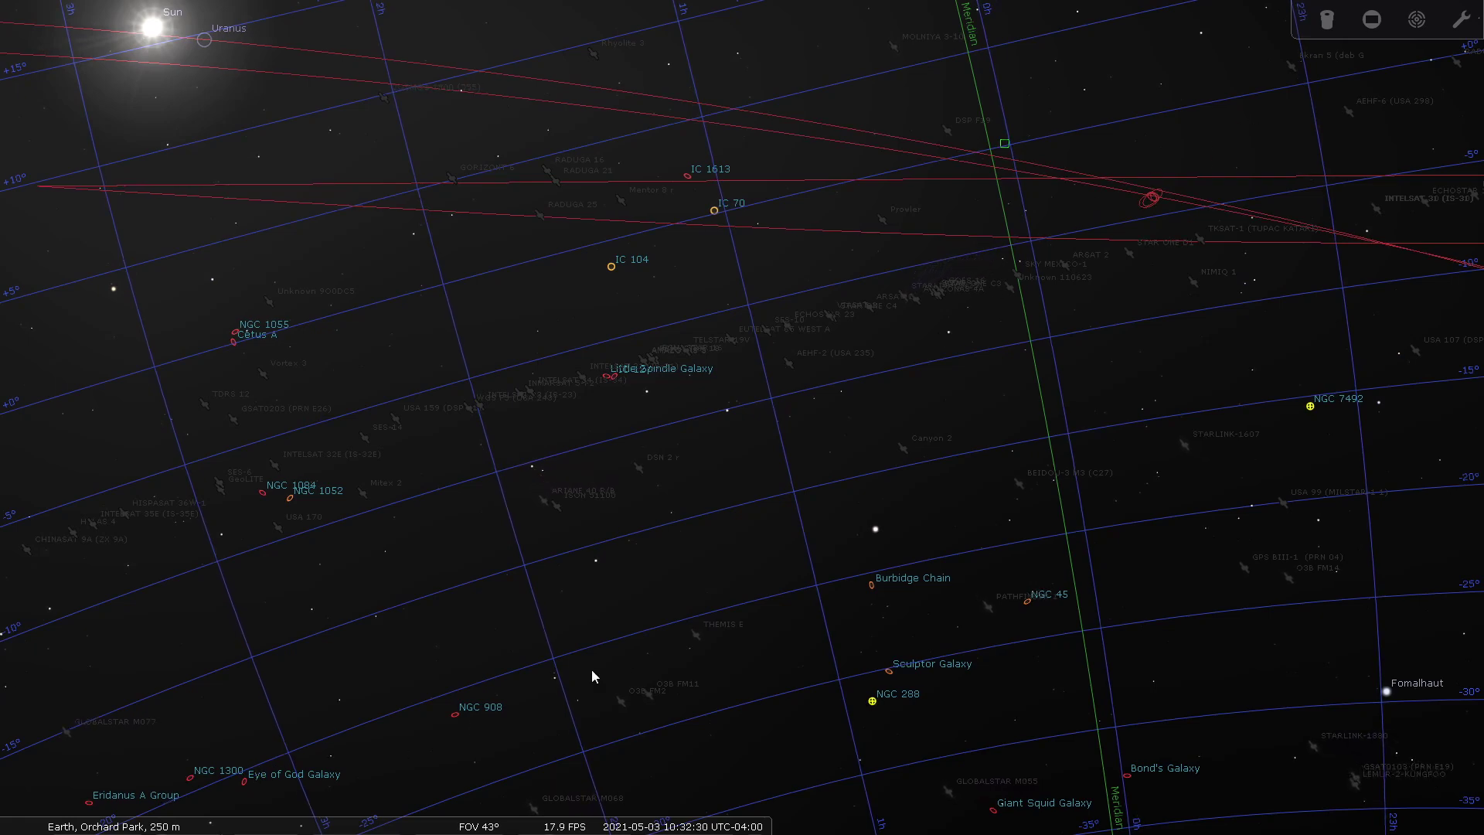
Step: Examine the sky back from the southern meridian past Jupiter, Saturn and the Moon toward the west and north
{"action": "left_click_drag", "start_coordinate": [735, 620], "coordinate": [249, 601]}
{"action": "left_click_drag", "start_coordinate": [842, 608], "coordinate": [442, 423]}
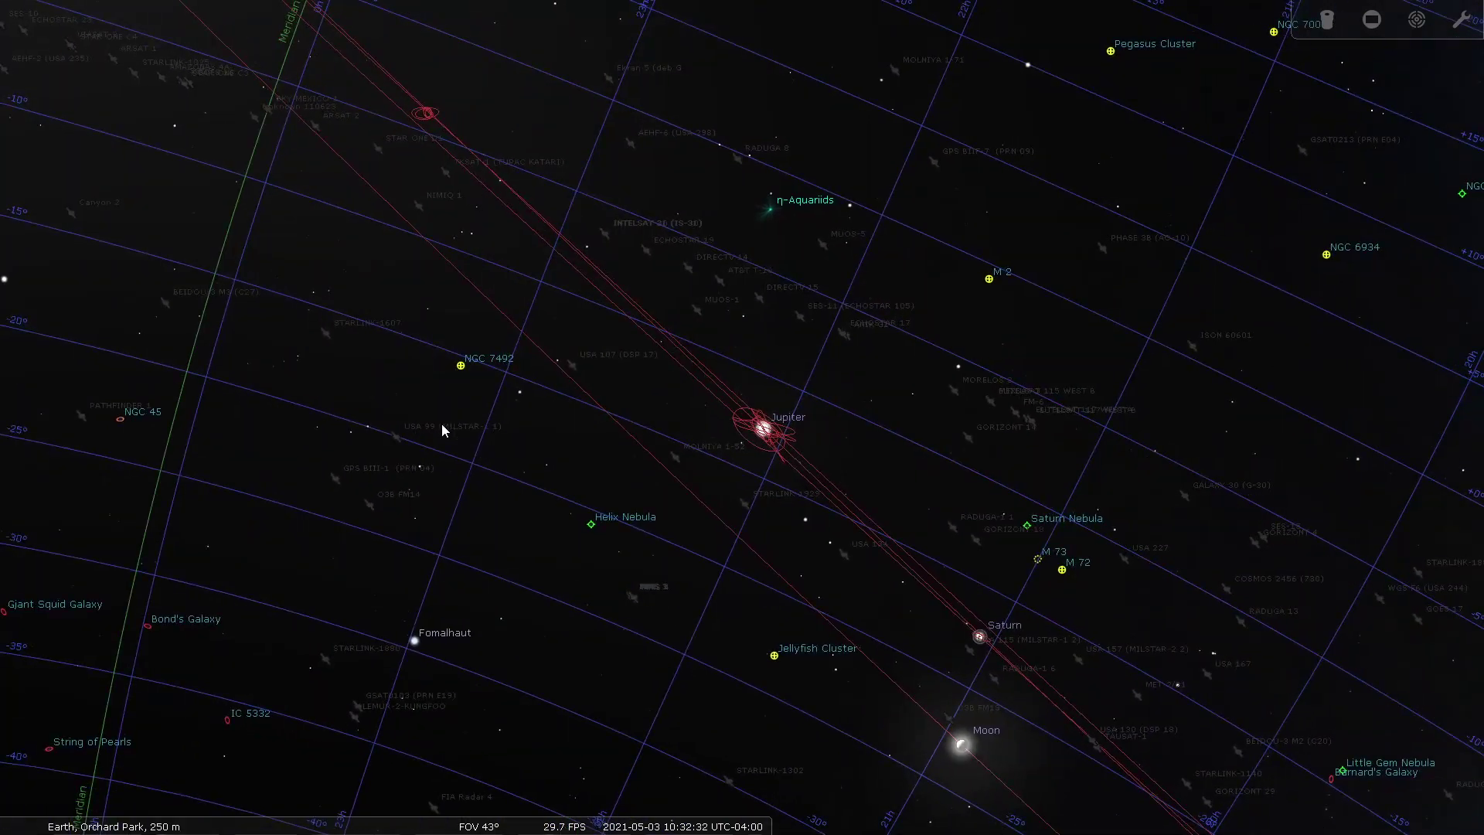
{"action": "left_click_drag", "start_coordinate": [853, 378], "coordinate": [699, 200]}
{"action": "left_click_drag", "start_coordinate": [1060, 470], "coordinate": [334, 495]}
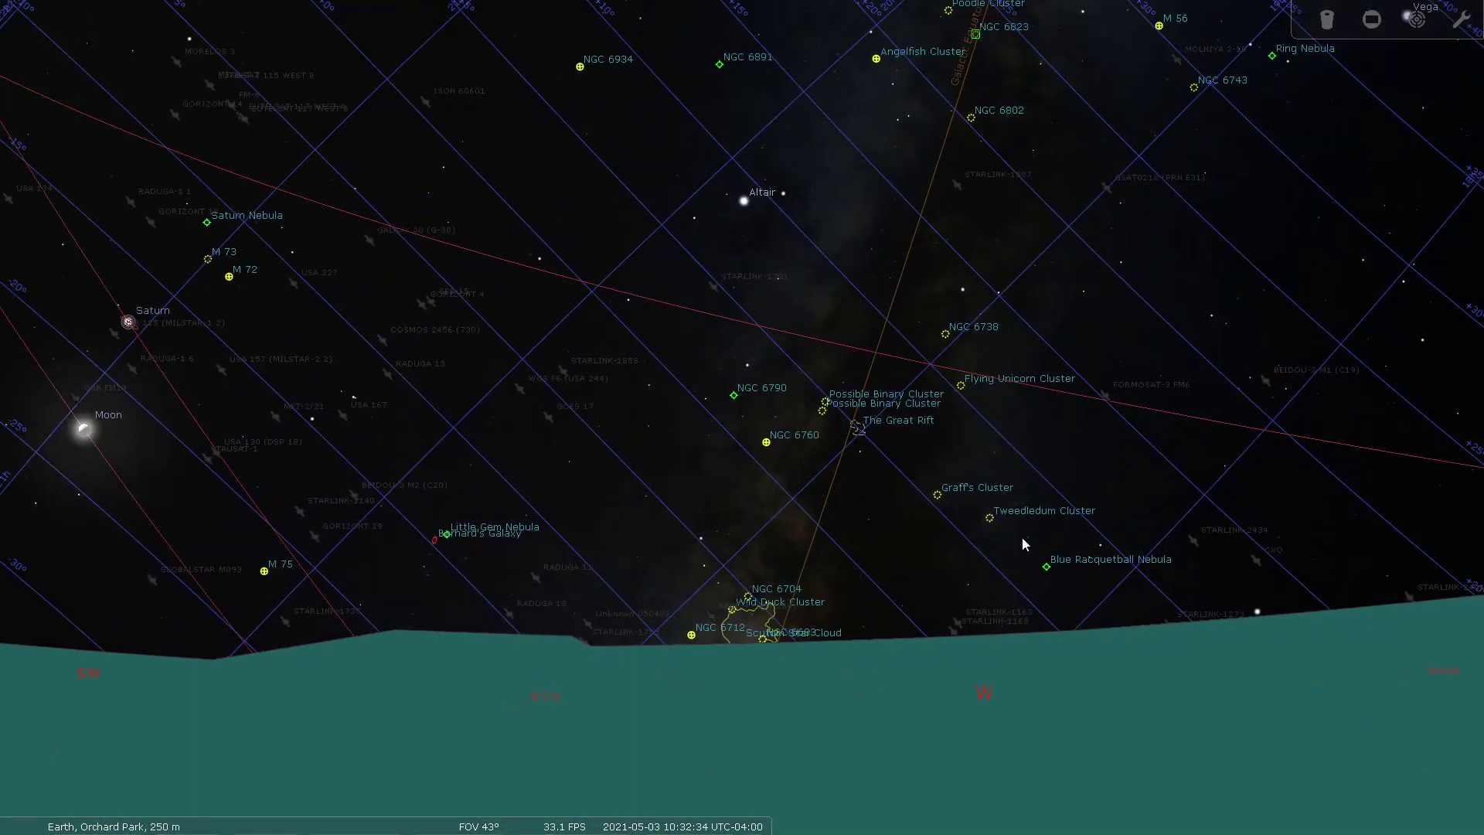
{"action": "left_click_drag", "start_coordinate": [1022, 537], "coordinate": [378, 572]}
{"action": "left_click_drag", "start_coordinate": [955, 590], "coordinate": [420, 816]}
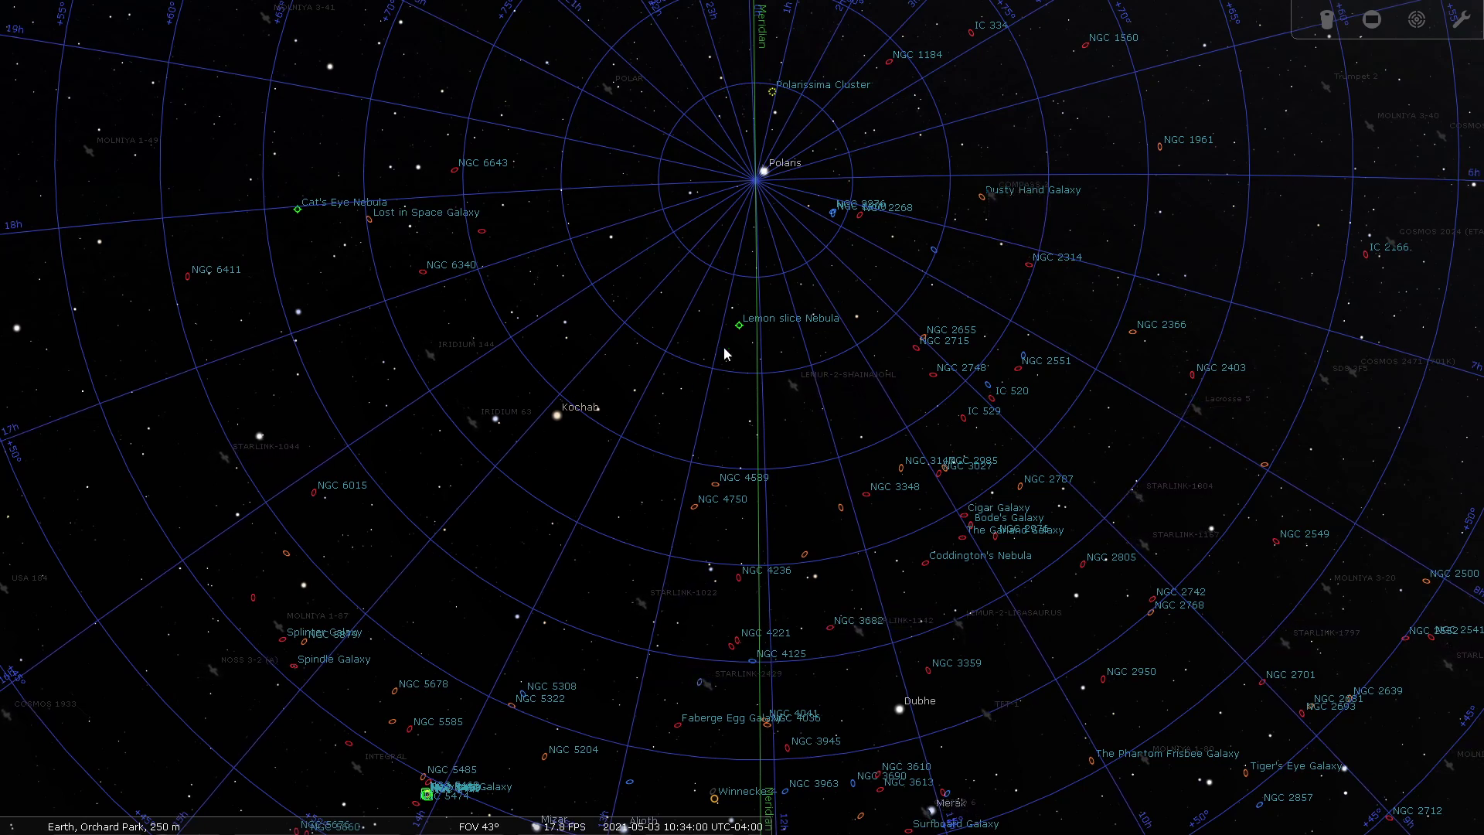
Step: Survey the sky from Polaris eastward past Capella and Mars to the area around Aldebaran
{"action": "left_click_drag", "start_coordinate": [1070, 480], "coordinate": [665, 453]}
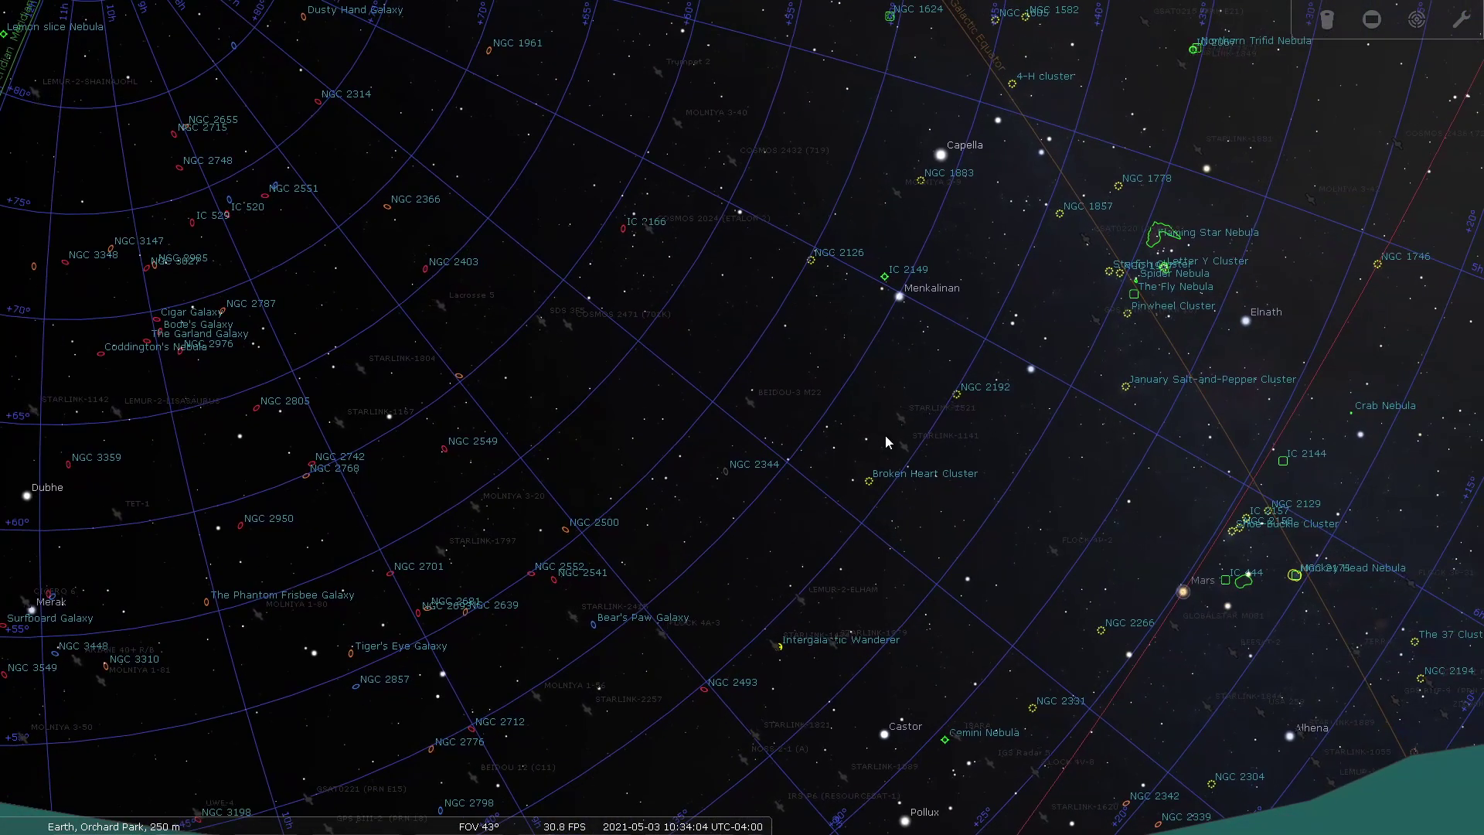
{"action": "left_click_drag", "start_coordinate": [884, 434], "coordinate": [678, 442]}
{"action": "left_click_drag", "start_coordinate": [967, 430], "coordinate": [716, 408]}
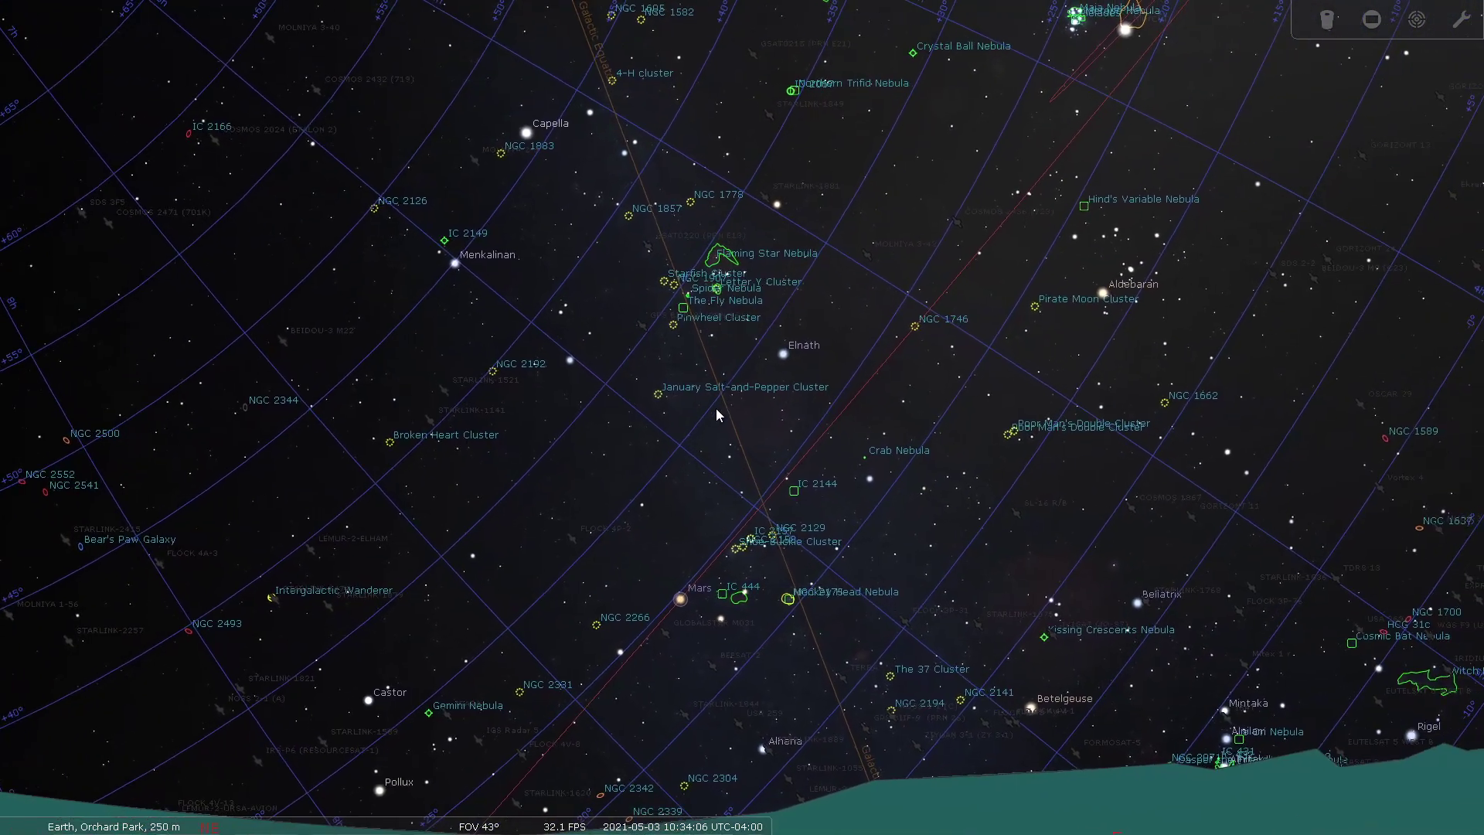
{"action": "left_click_drag", "start_coordinate": [993, 402], "coordinate": [691, 443]}
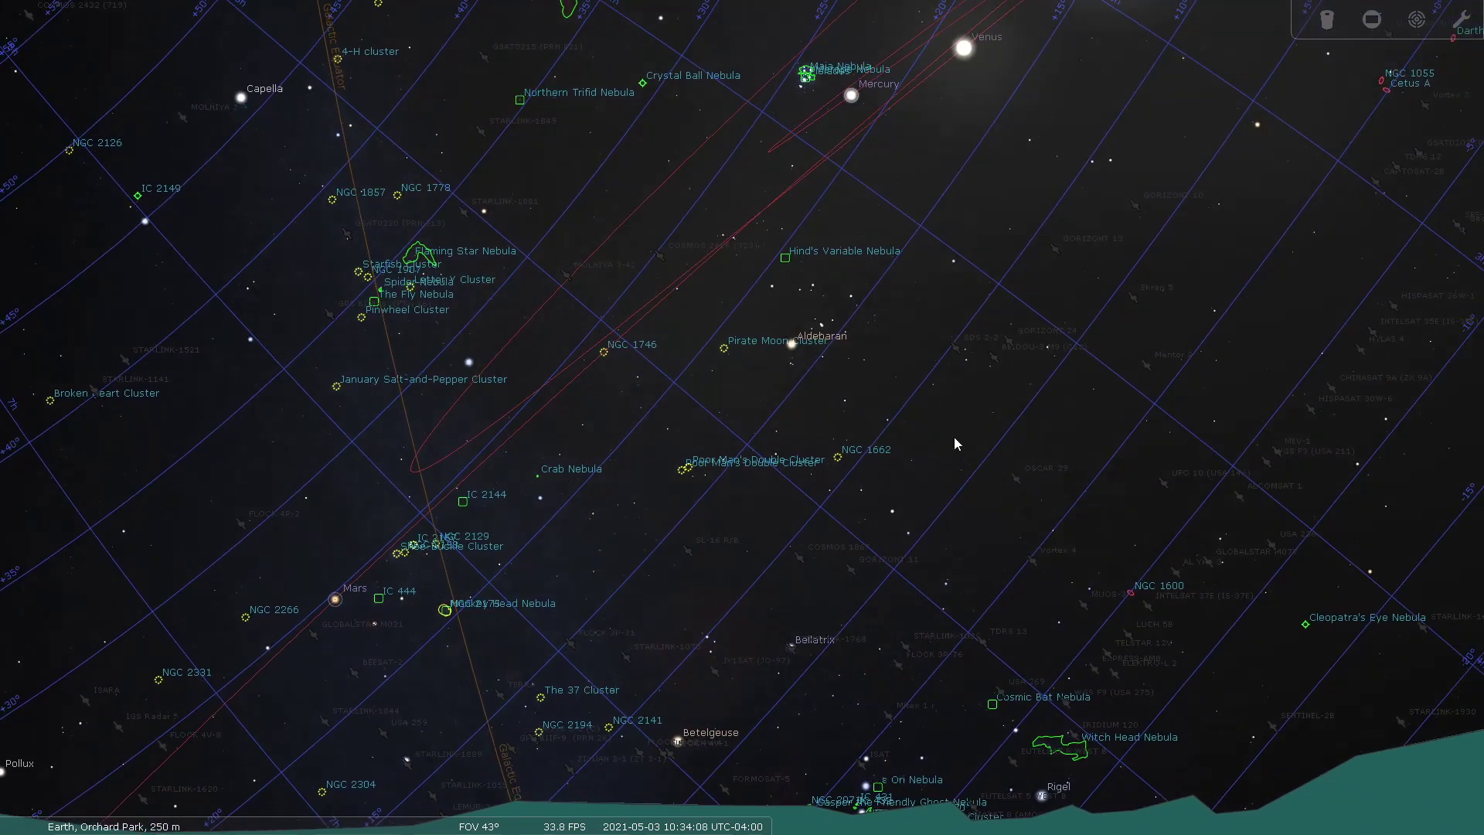
Step: Examine the satellites from Aldebaran past Venus and the Sun, across the southern meridian to Jupiter, Saturn and the Moon in the southwest
{"action": "left_click_drag", "start_coordinate": [957, 440], "coordinate": [712, 453]}
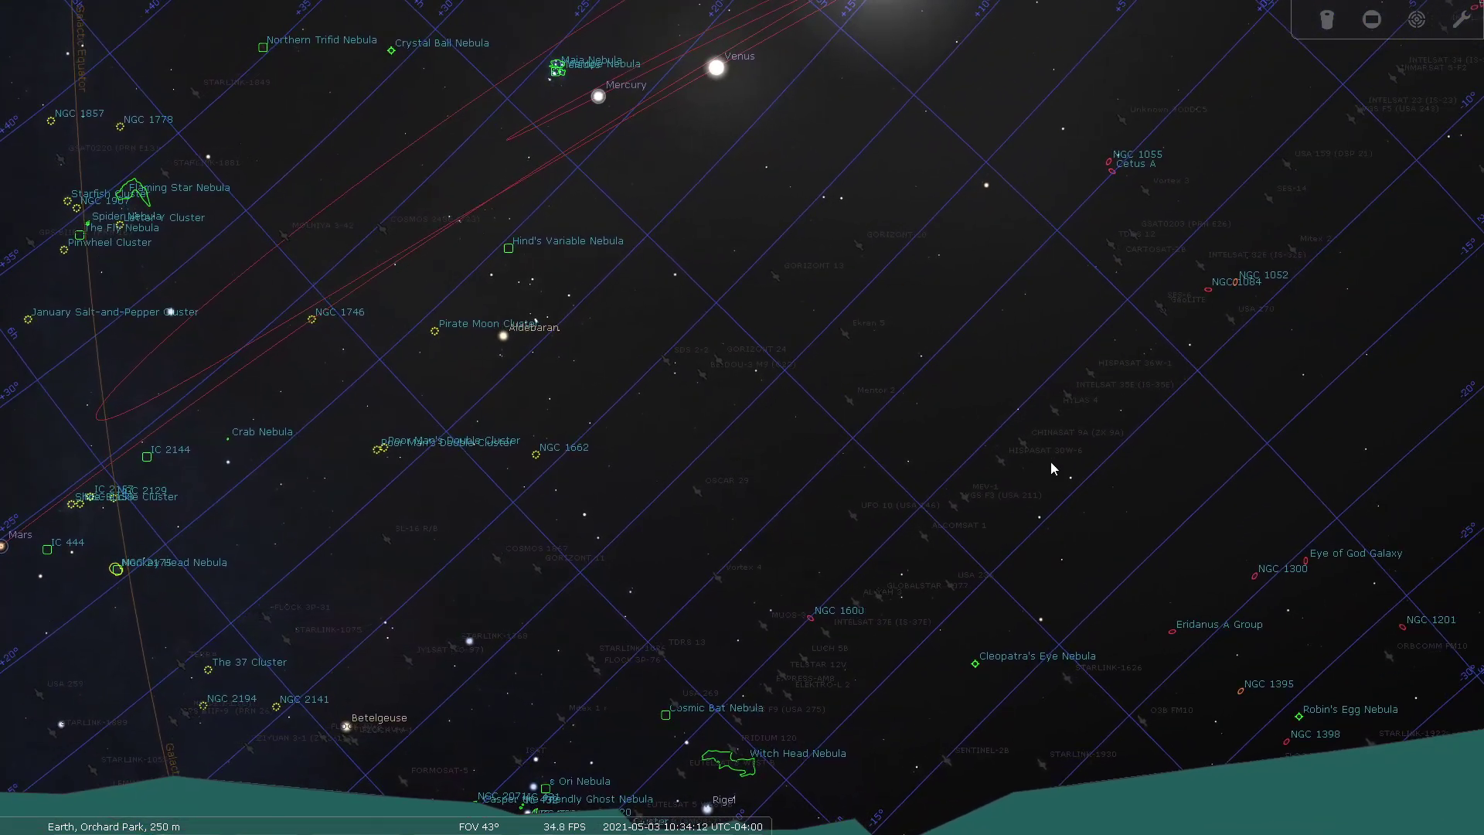
{"action": "mouse_move", "coordinate": [1050, 462]}
{"action": "left_mouse_down"}
{"action": "mouse_move", "coordinate": [606, 537]}
{"action": "mouse_move", "coordinate": [487, 541]}
{"action": "mouse_move", "coordinate": [475, 524]}
{"action": "left_mouse_up"}
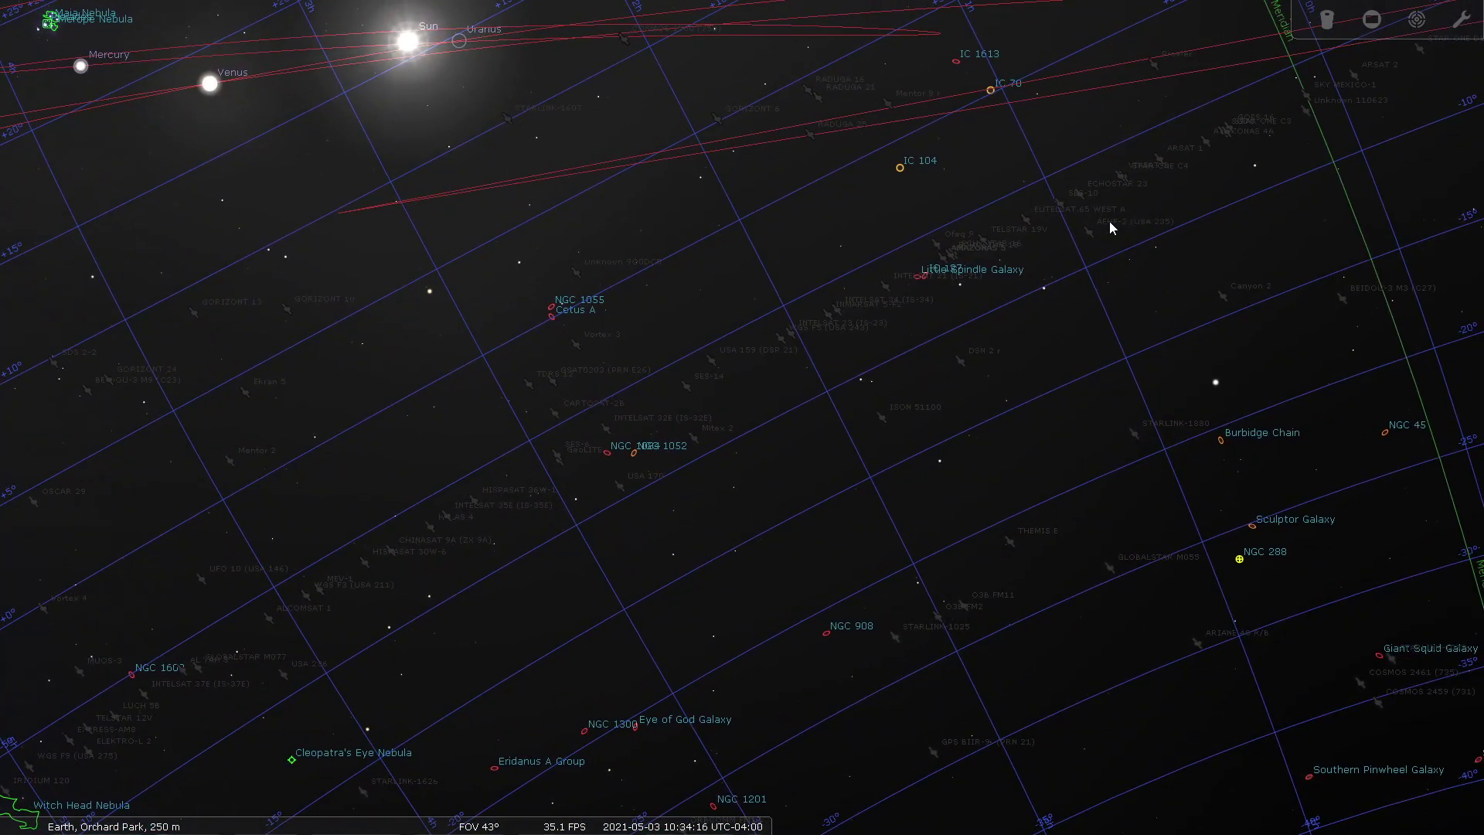
{"action": "left_click_drag", "start_coordinate": [1111, 226], "coordinate": [665, 335]}
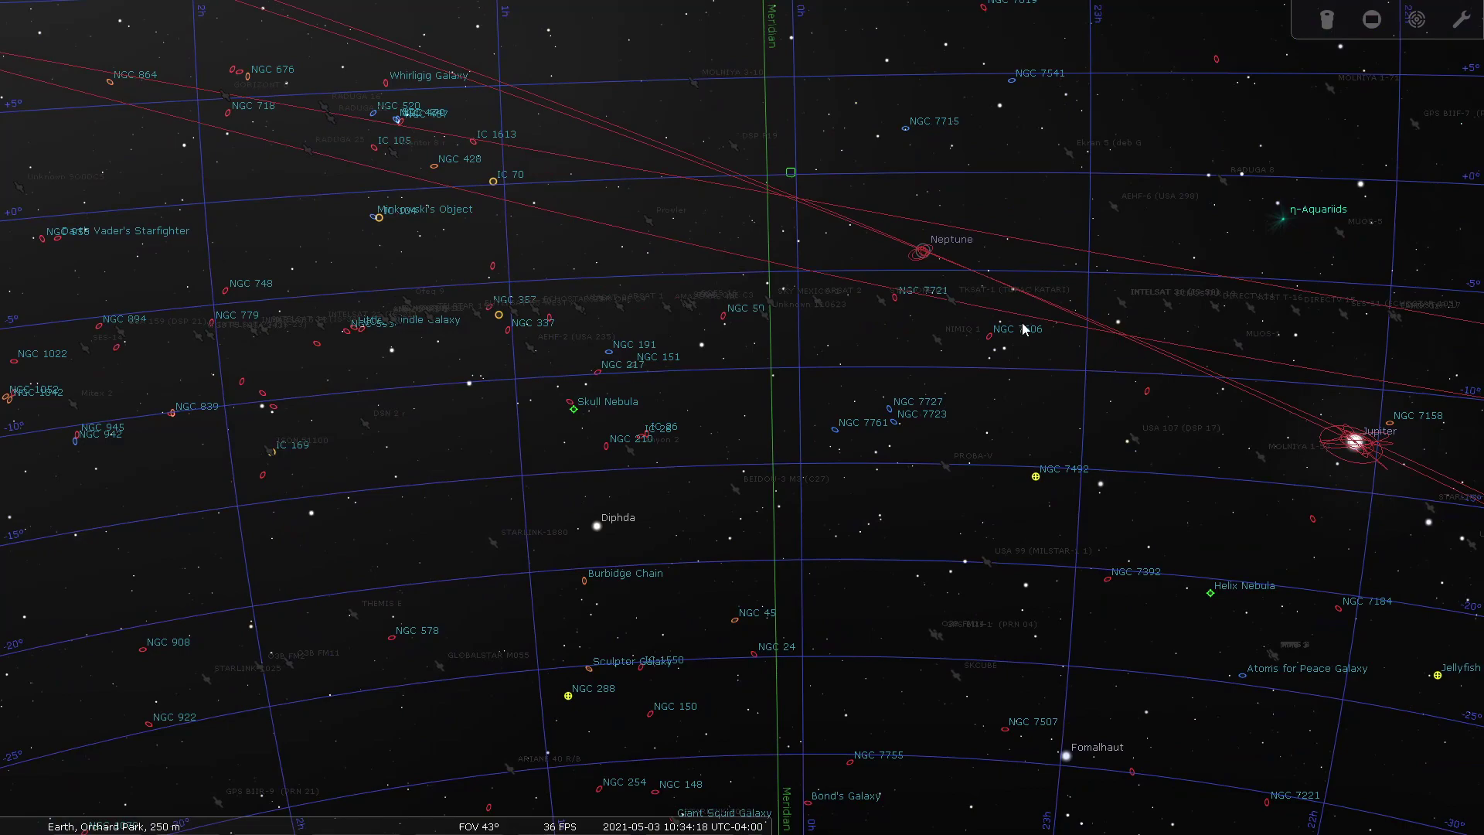
{"action": "left_click_drag", "start_coordinate": [1024, 330], "coordinate": [531, 315]}
{"action": "left_click_drag", "start_coordinate": [1180, 468], "coordinate": [826, 261]}
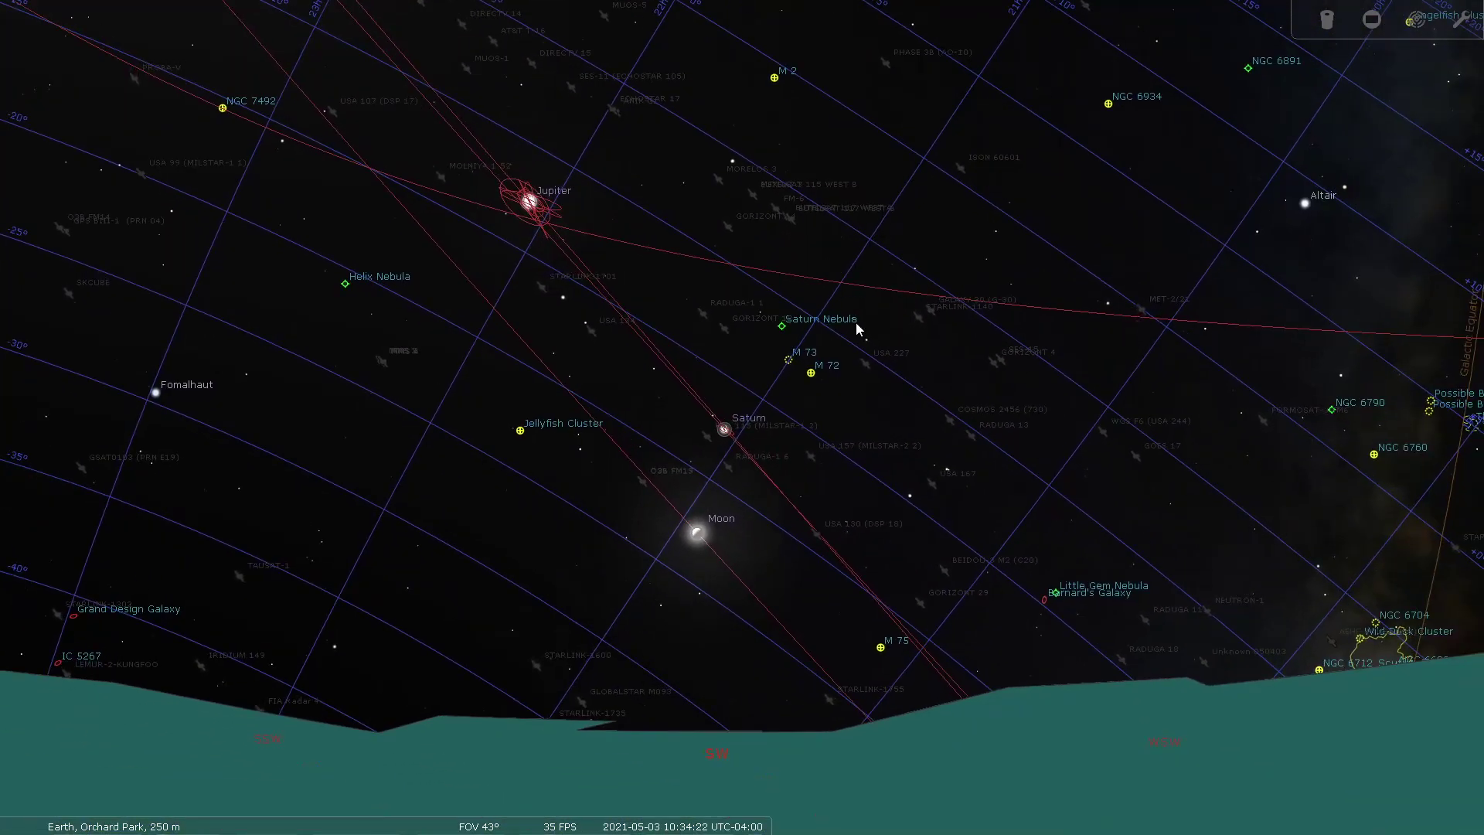
Step: Examine the sky back from the southwest across the meridian, past the Sun and Aldebaran, around to Dubhe in the north
{"action": "left_click_drag", "start_coordinate": [696, 198], "coordinate": [1139, 359]}
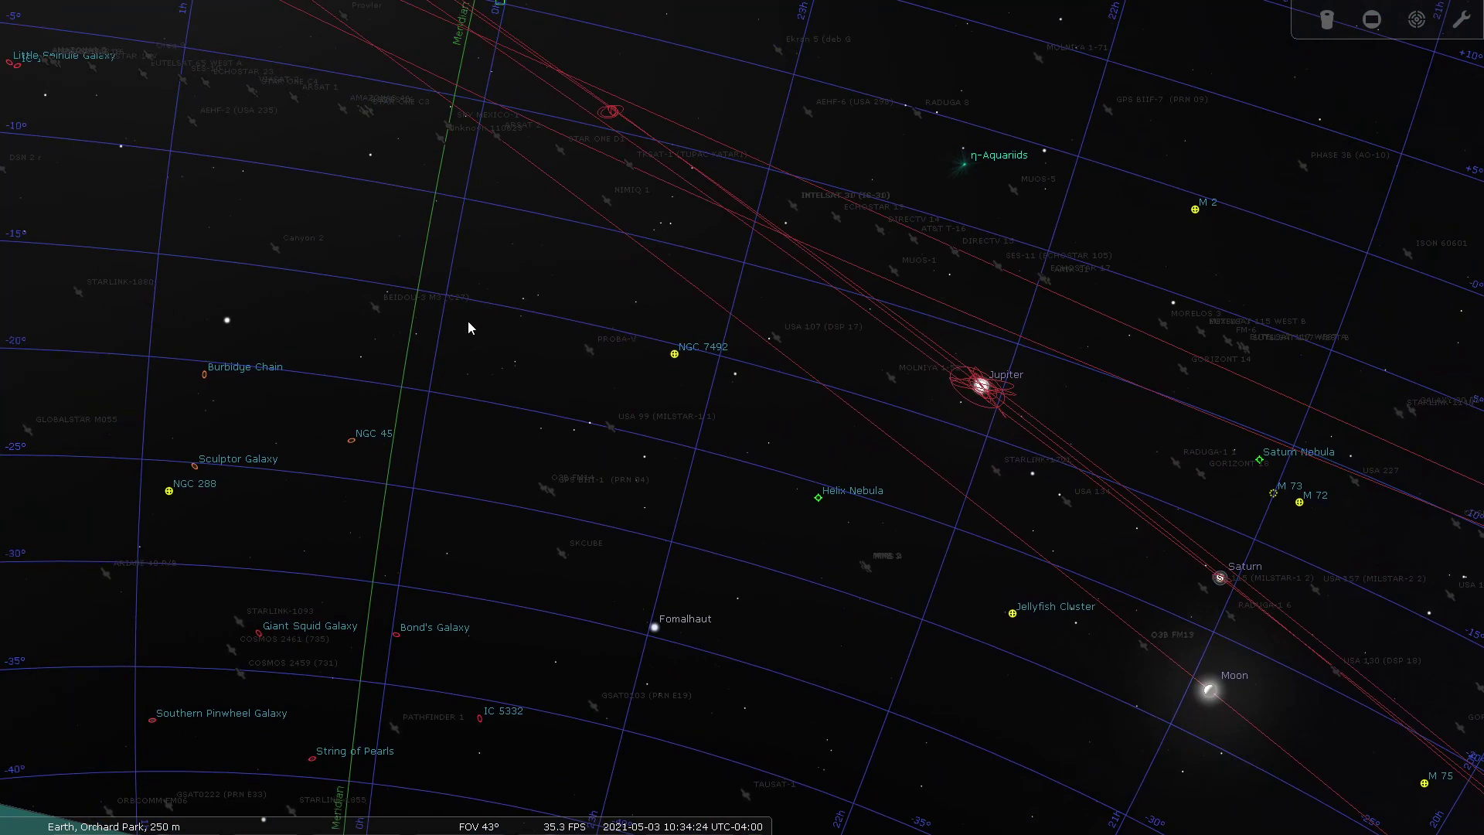
{"action": "left_click_drag", "start_coordinate": [469, 328], "coordinate": [821, 344]}
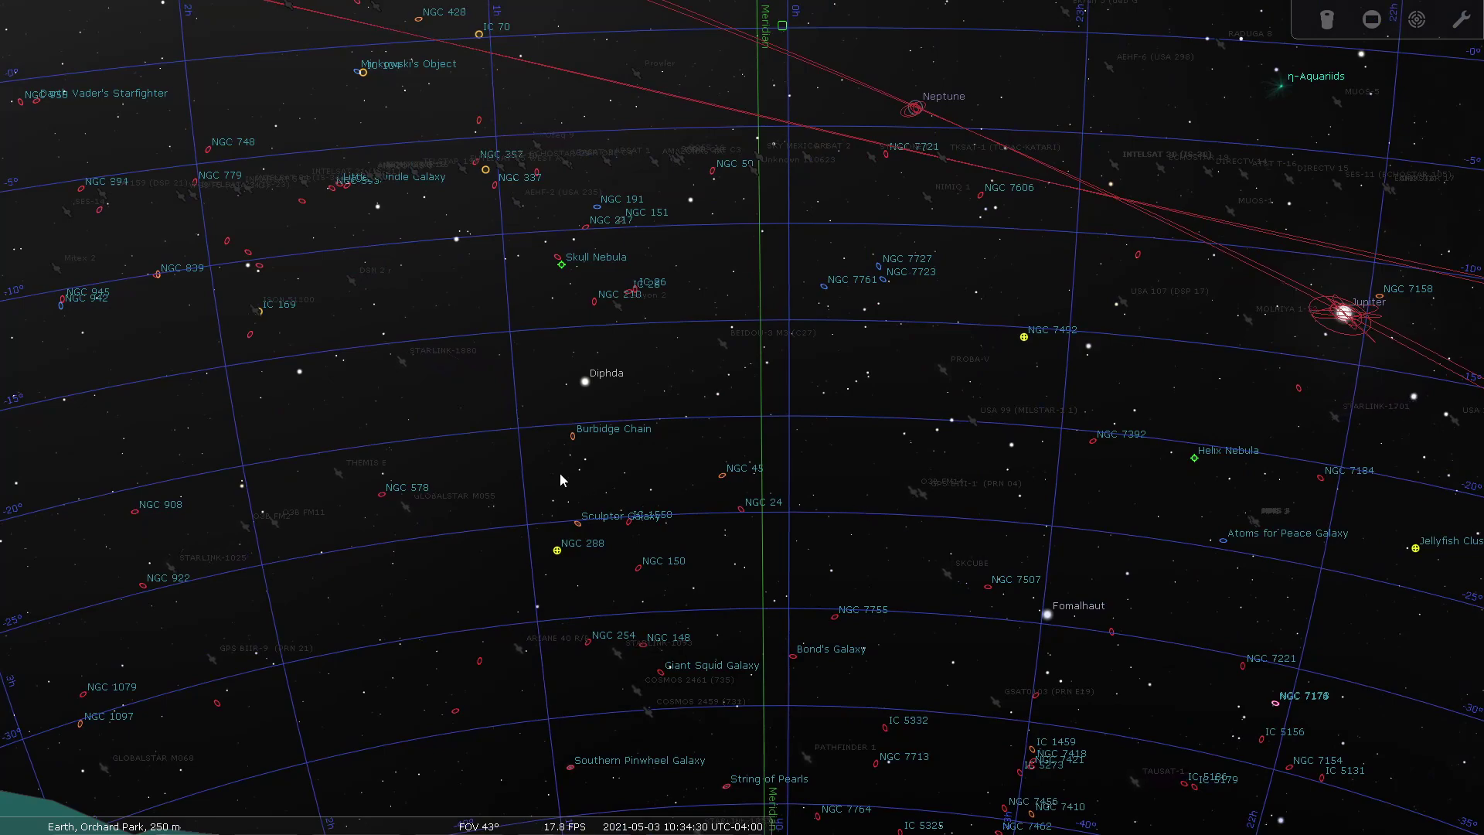
{"action": "left_click_drag", "start_coordinate": [561, 480], "coordinate": [902, 477]}
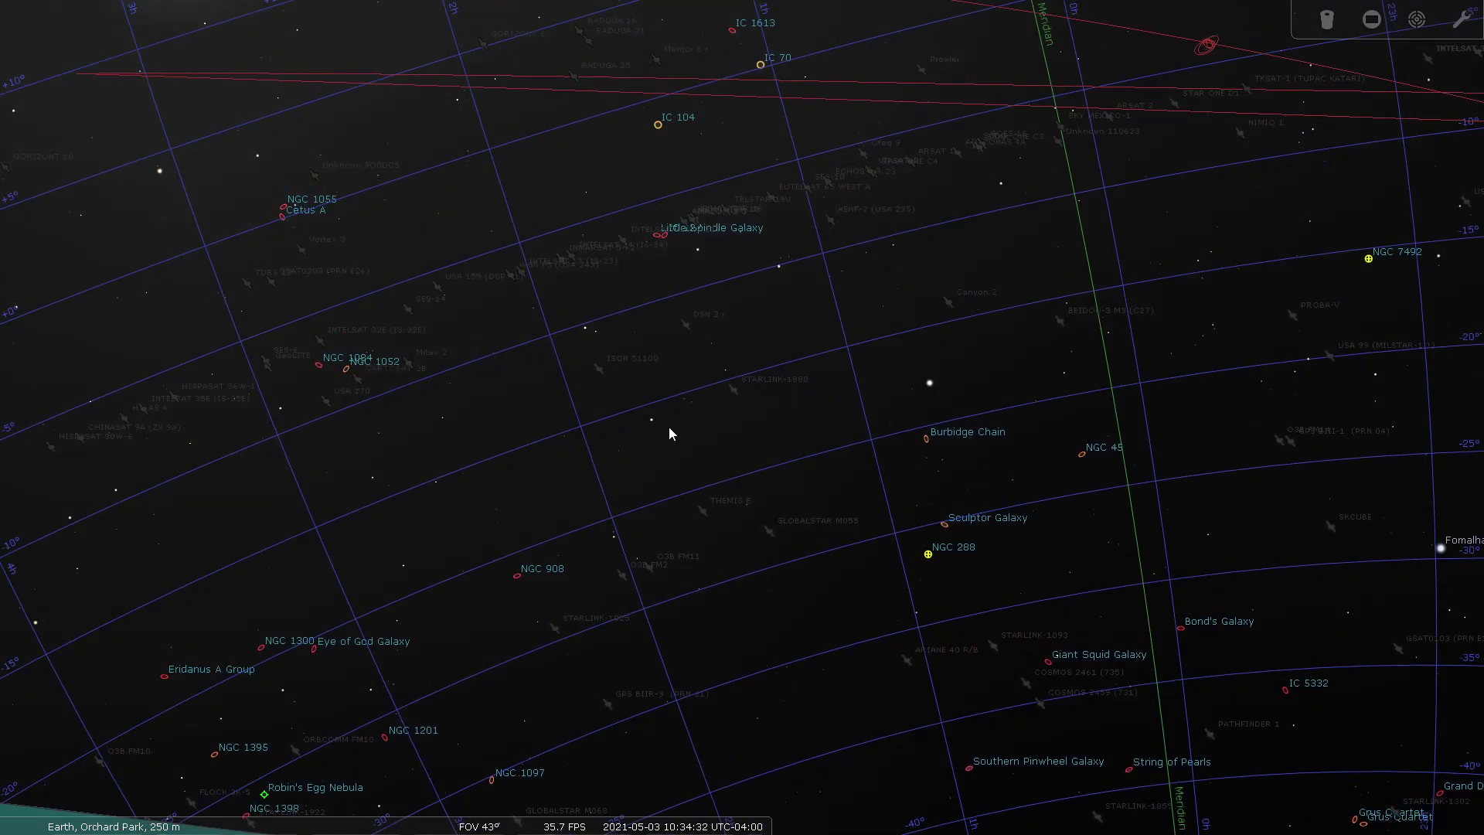
{"action": "left_click_drag", "start_coordinate": [670, 433], "coordinate": [1056, 434]}
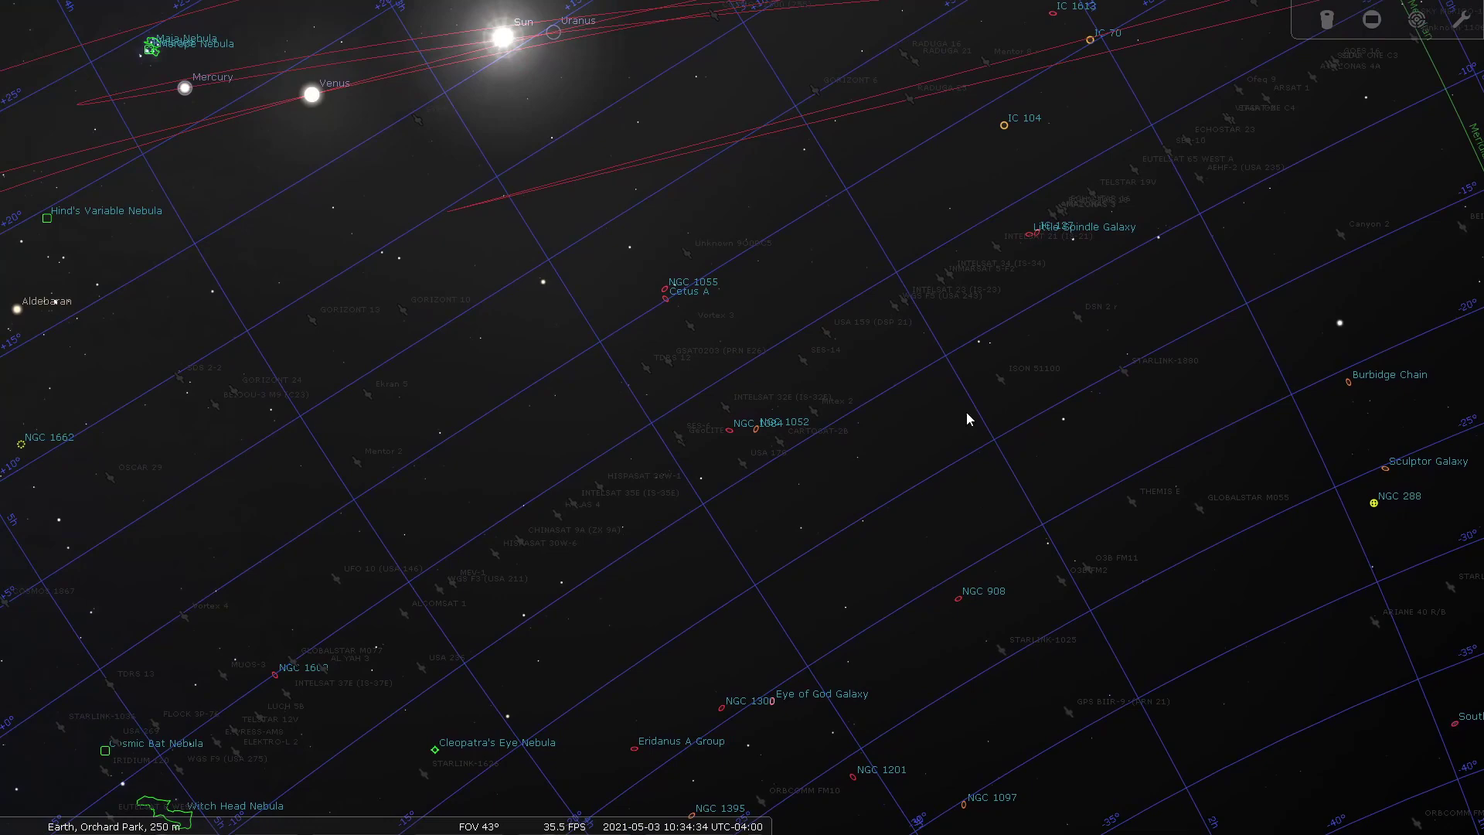
{"action": "left_click_drag", "start_coordinate": [562, 374], "coordinate": [914, 345]}
{"action": "left_click_drag", "start_coordinate": [559, 456], "coordinate": [837, 405]}
{"action": "left_click_drag", "start_coordinate": [454, 431], "coordinate": [524, 437]}
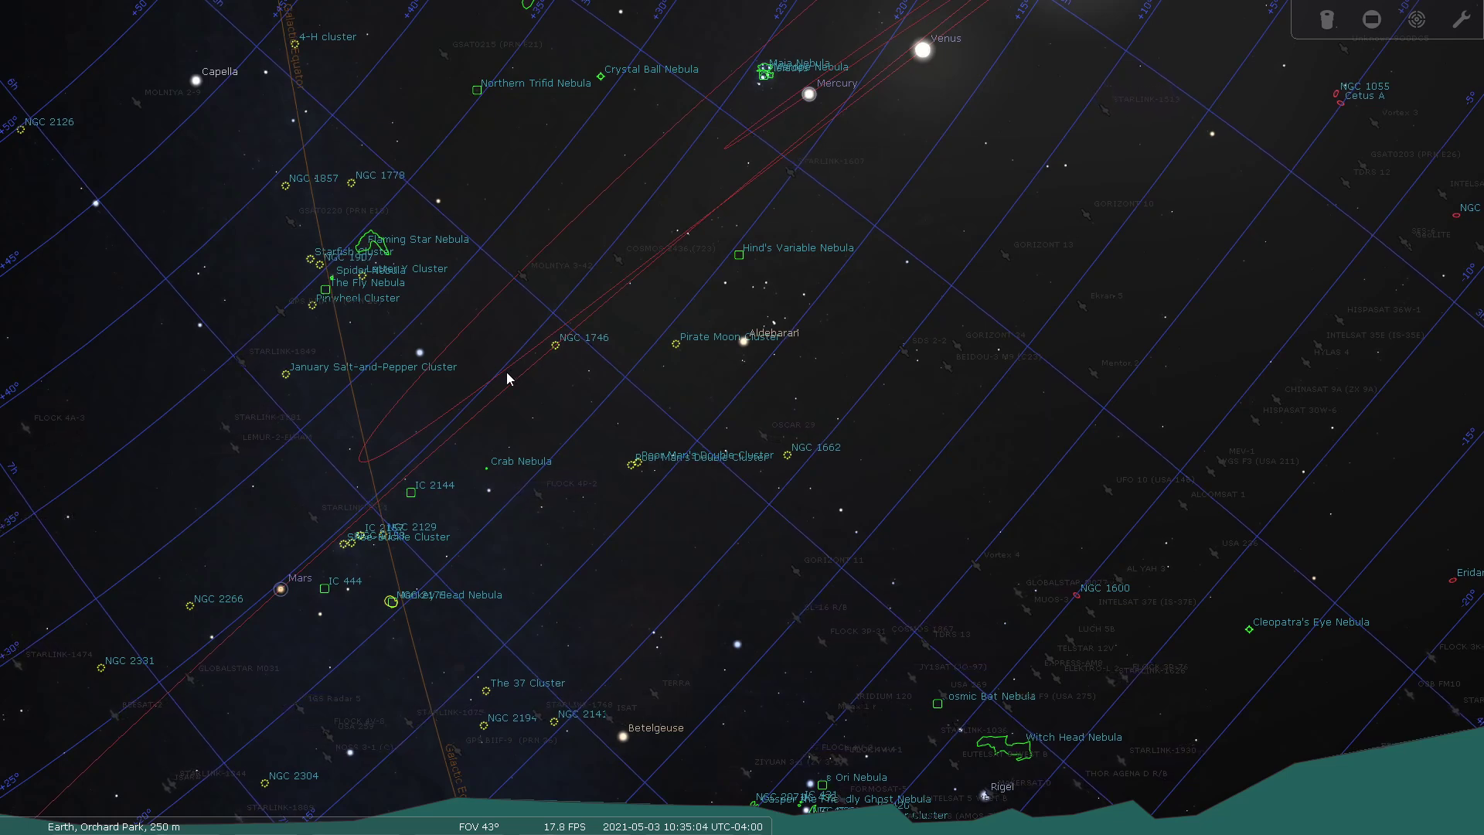
{"action": "left_click_drag", "start_coordinate": [665, 552], "coordinate": [845, 479]}
{"action": "key", "text": "Left"}
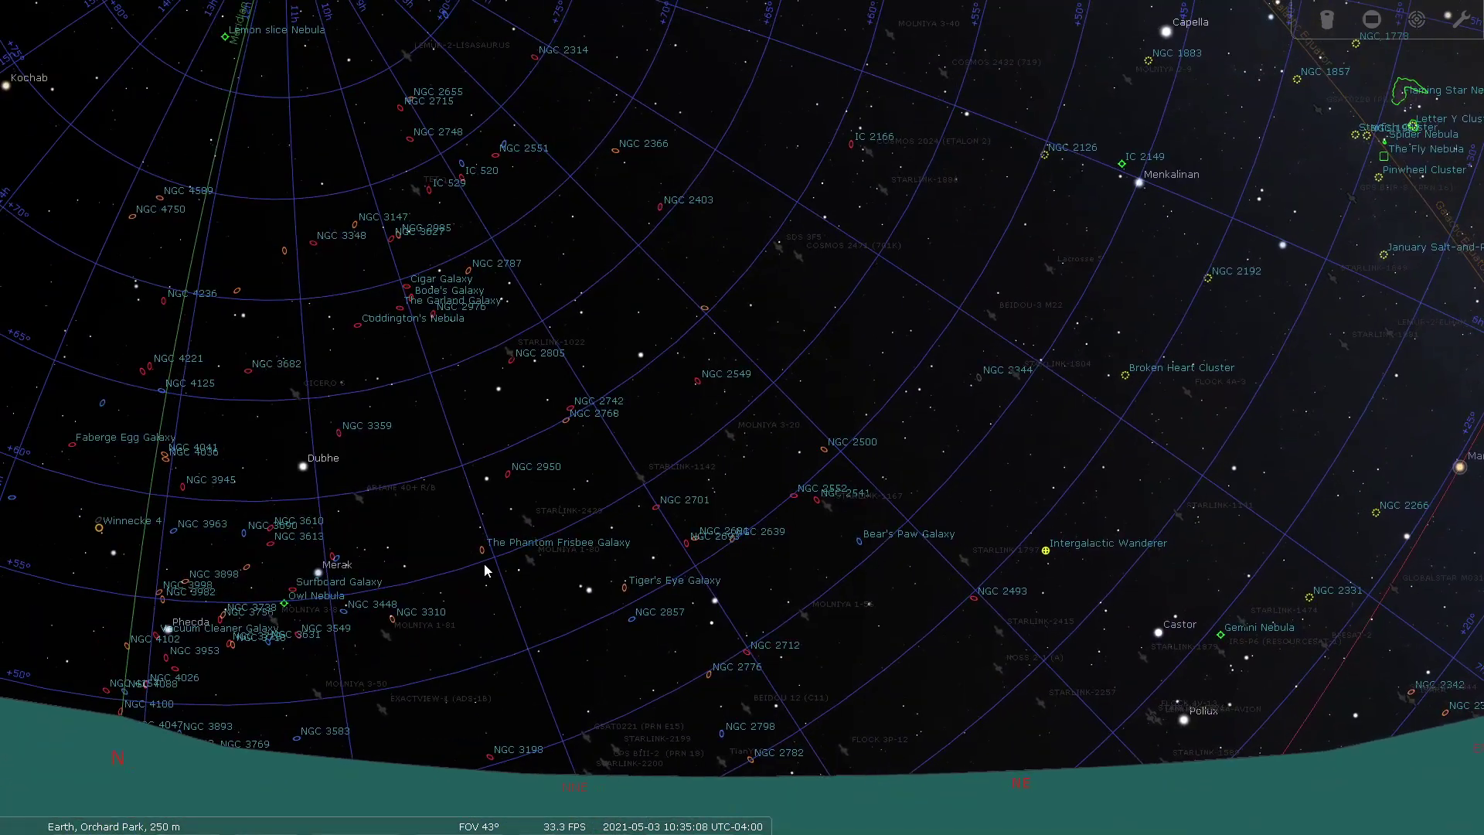
{"action": "key", "text": "Right"}
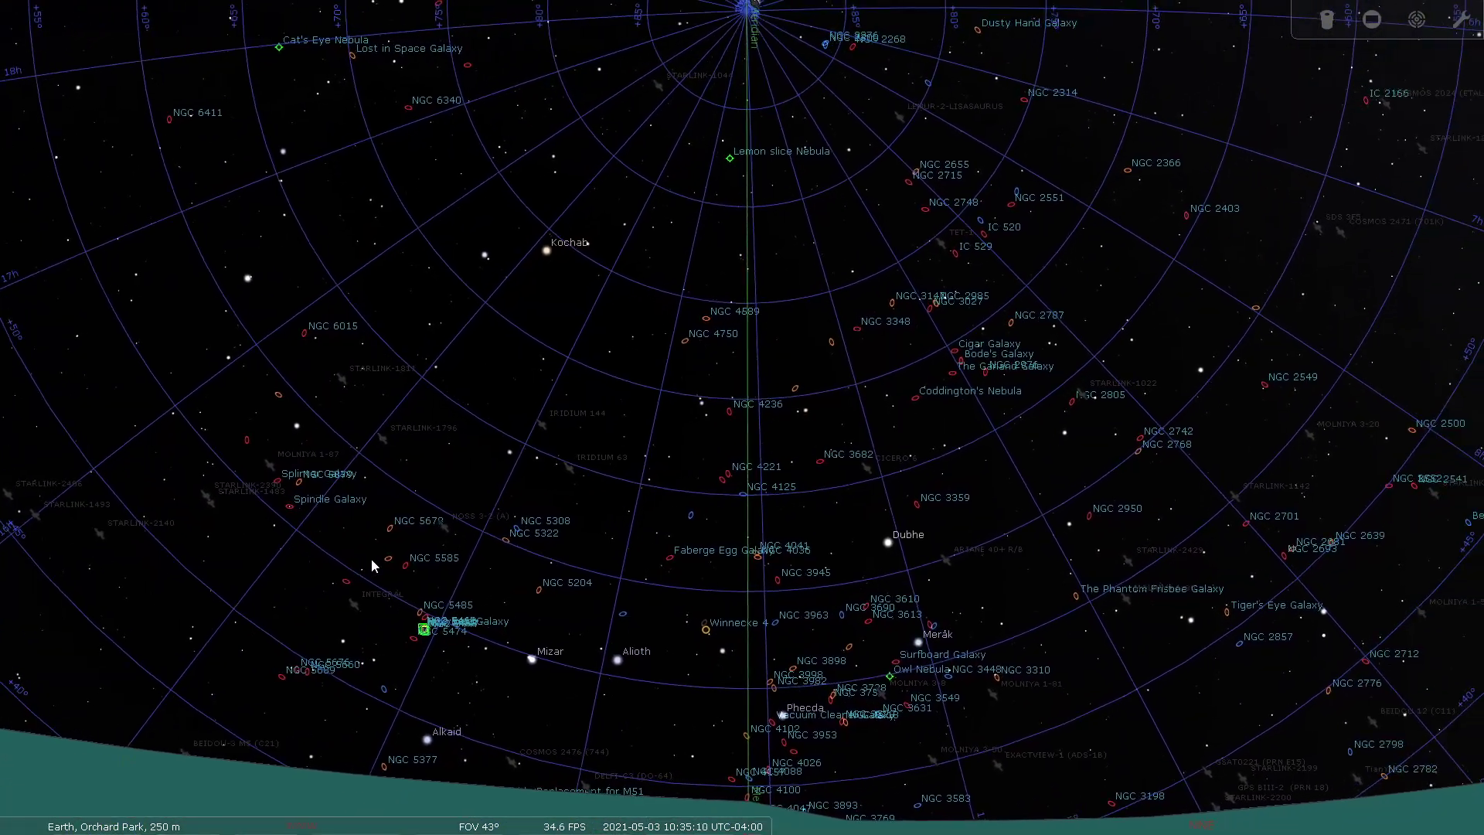
Step: Open the configuration settings of the Satellites plugin and place their window over the main Configuration window
{"action": "mouse_move", "coordinate": [21, 765]}
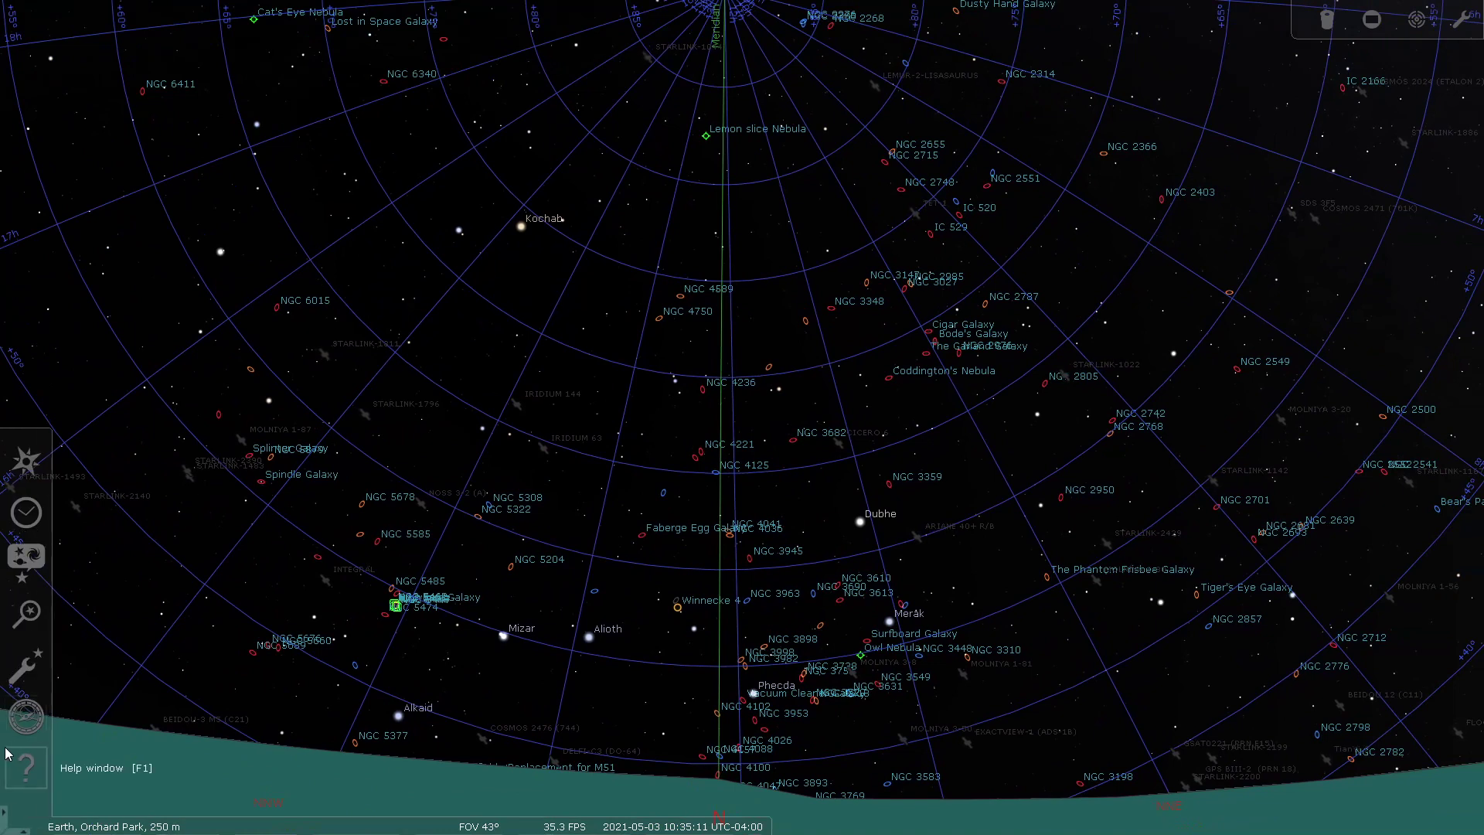
{"action": "left_click", "coordinate": [25, 666]}
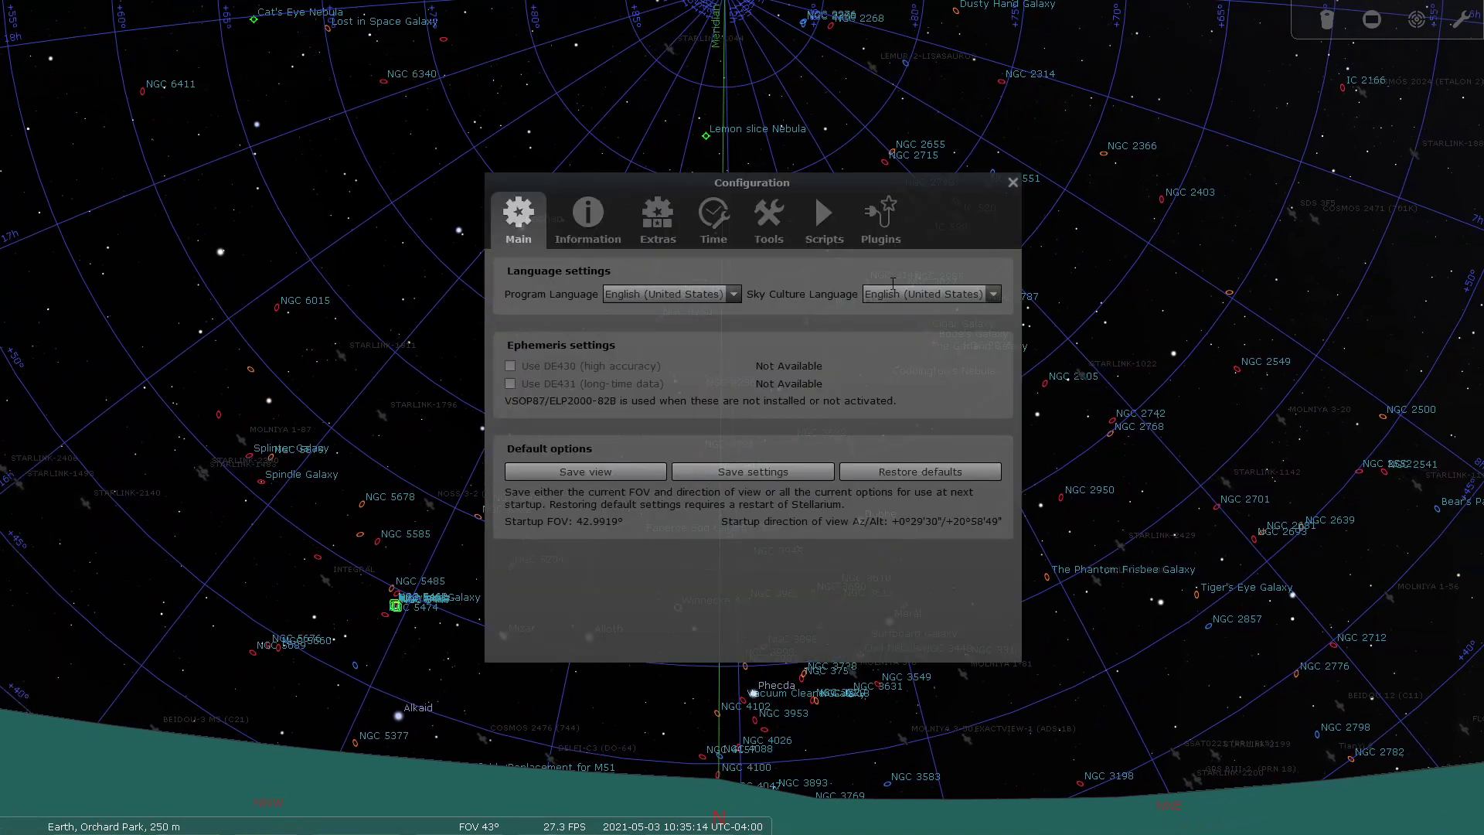
{"action": "left_click", "coordinate": [880, 218]}
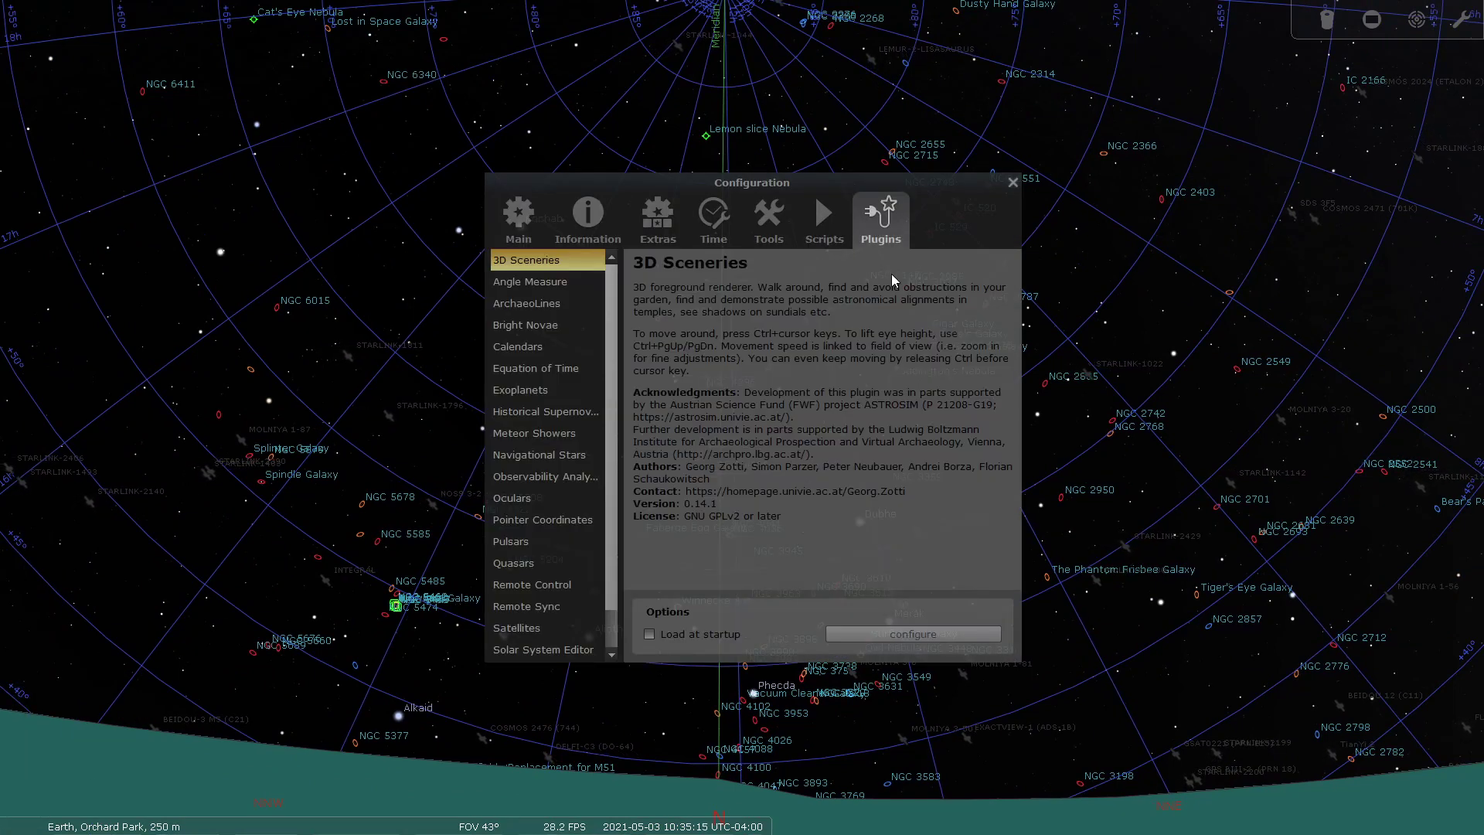
{"action": "left_click", "coordinate": [526, 626]}
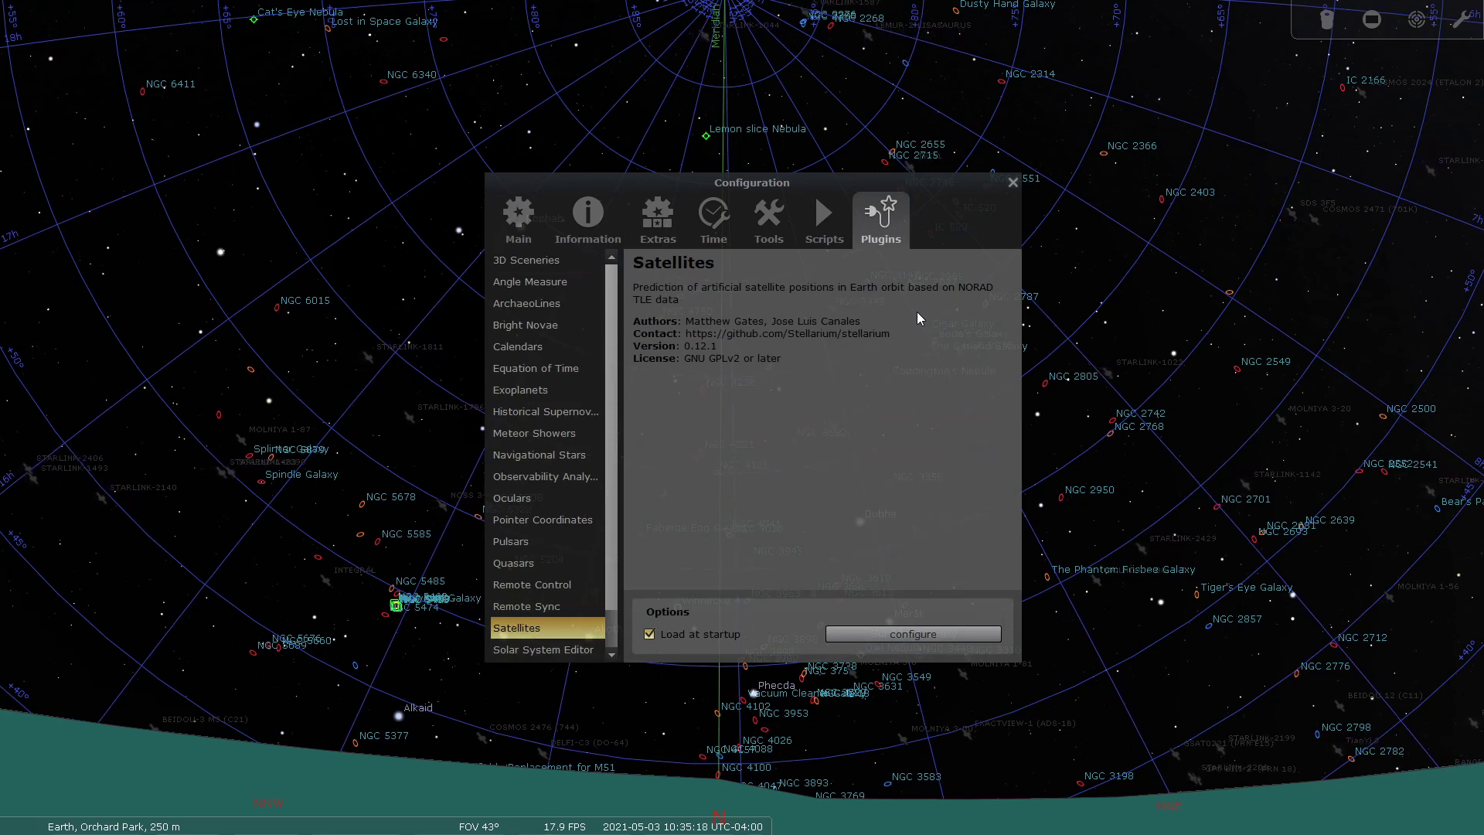
{"action": "left_click", "coordinate": [910, 637]}
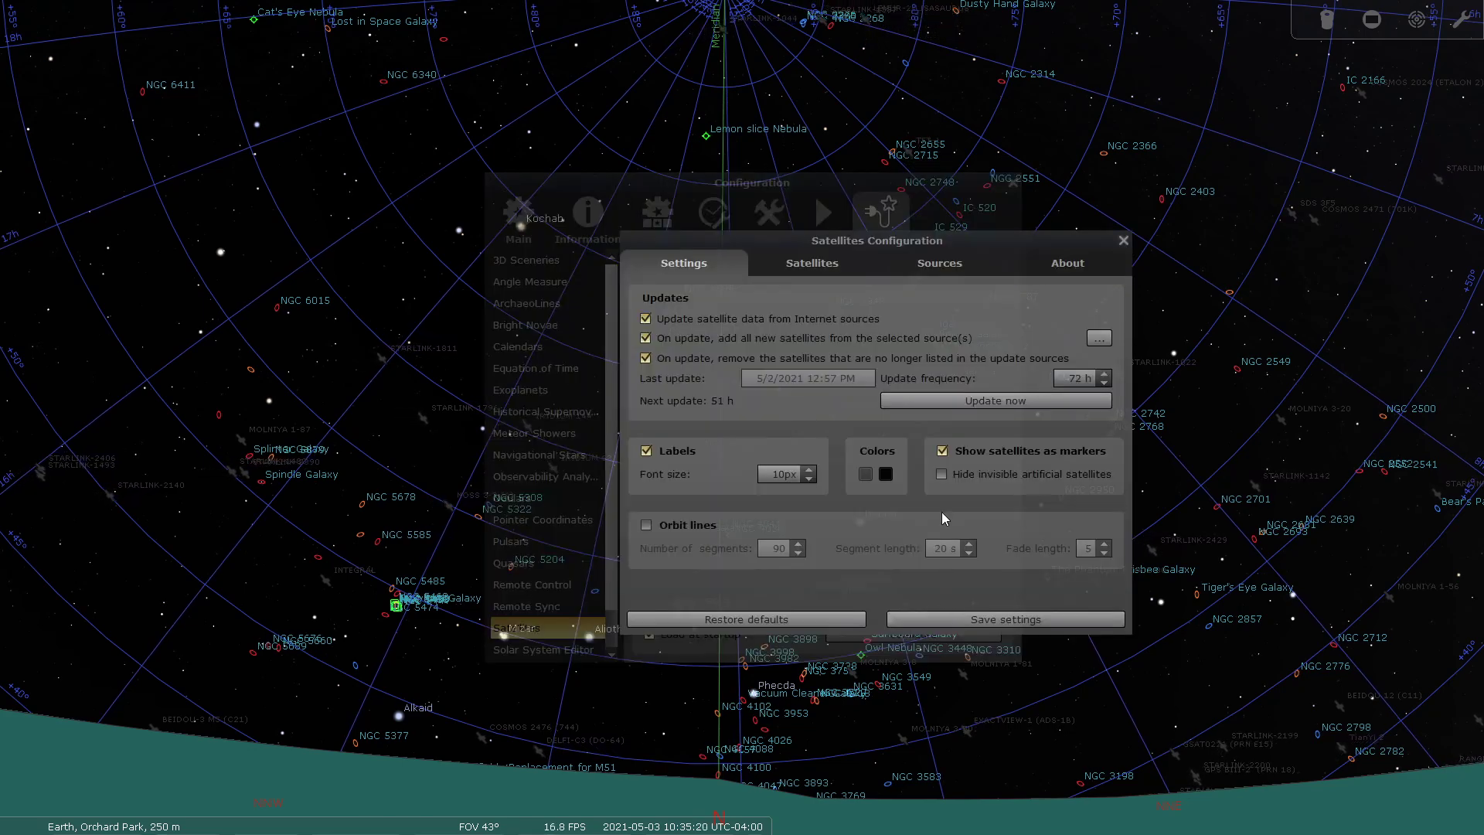
{"action": "left_click_drag", "start_coordinate": [893, 248], "coordinate": [747, 247]}
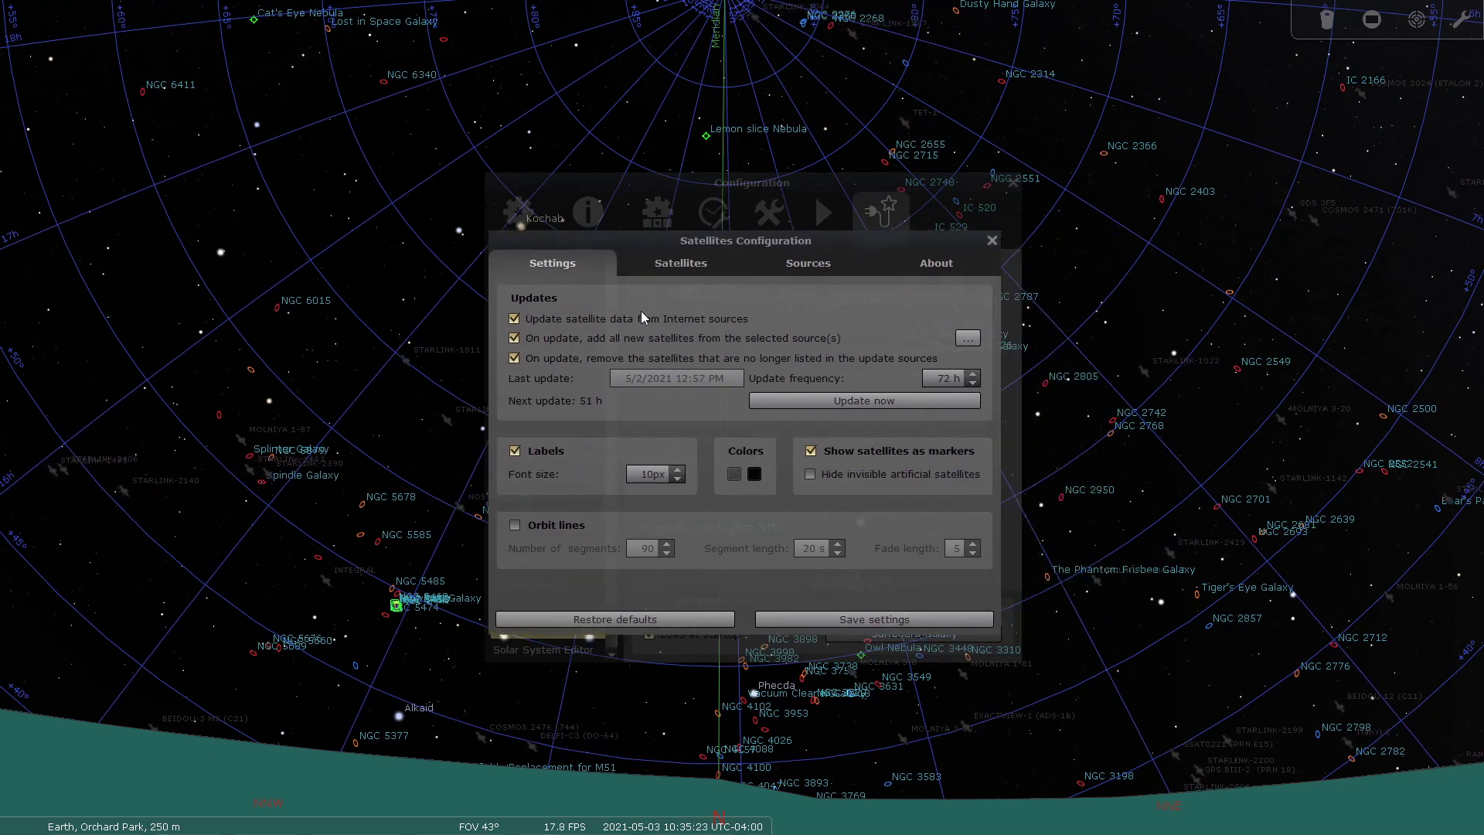
Step: Turn on orbit lines for the satellites and close both configuration windows
{"action": "left_click", "coordinate": [514, 526]}
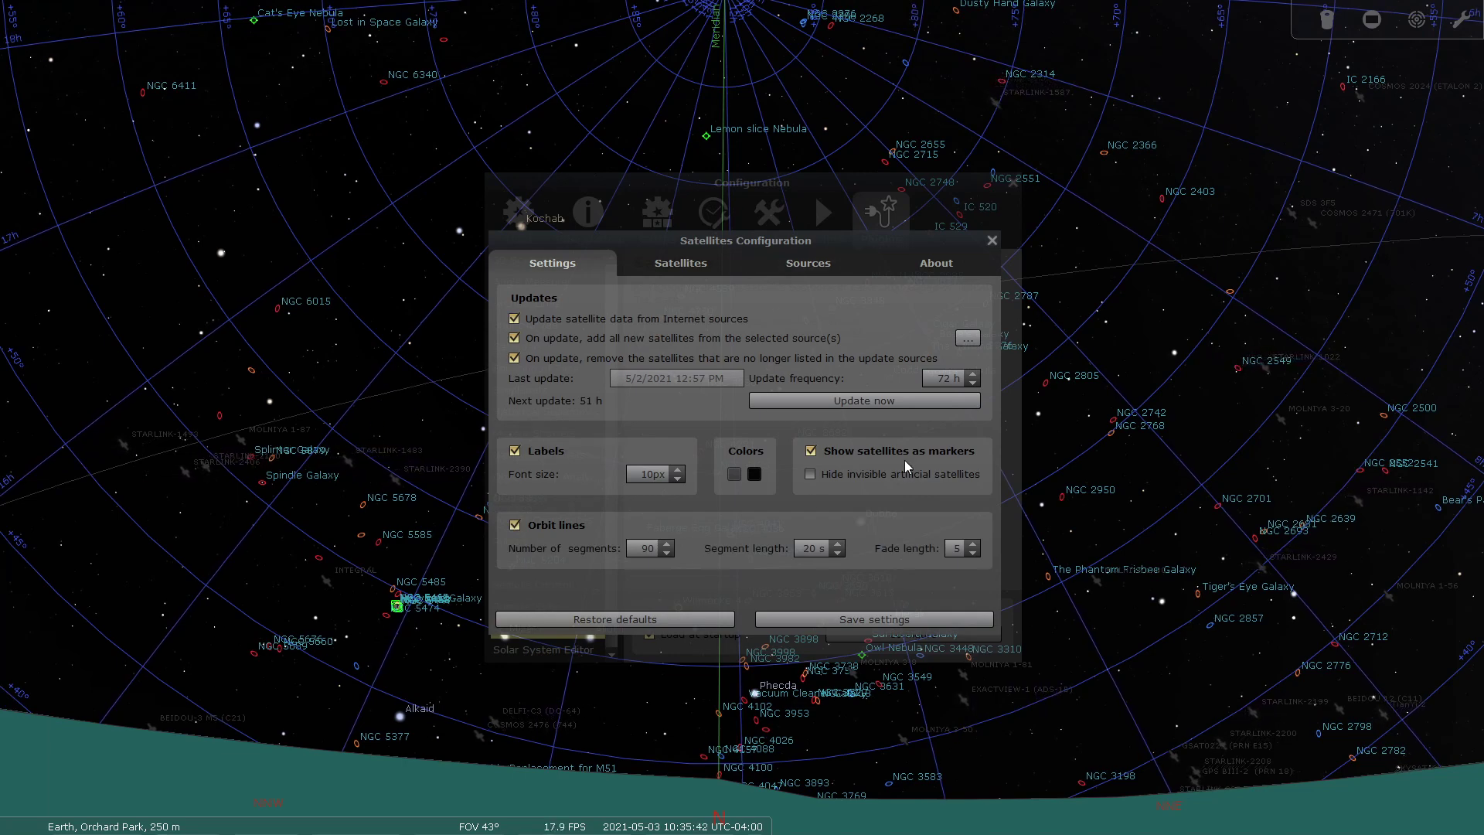
{"action": "left_click", "coordinate": [992, 241]}
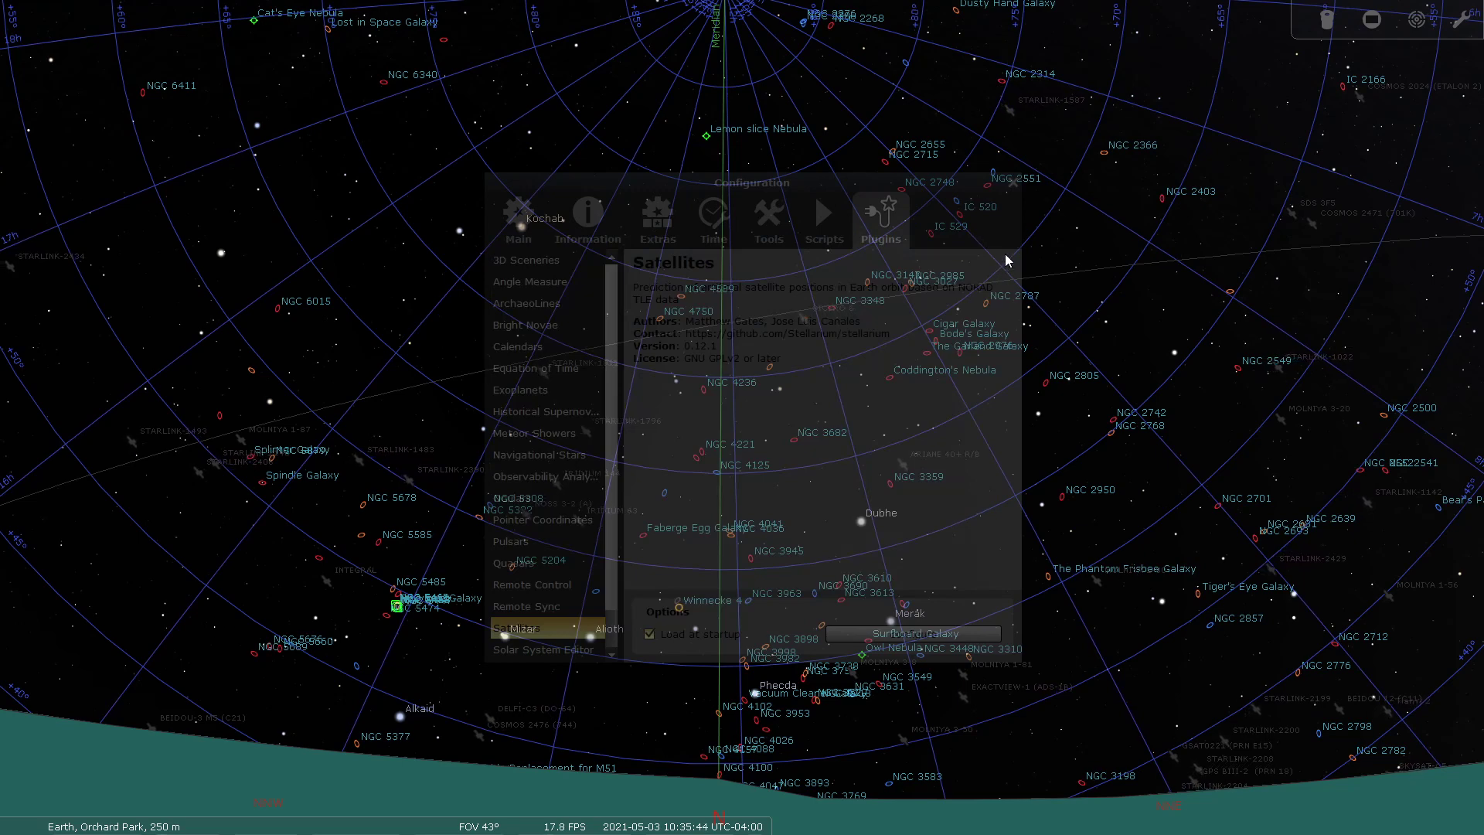
{"action": "left_click", "coordinate": [1012, 184]}
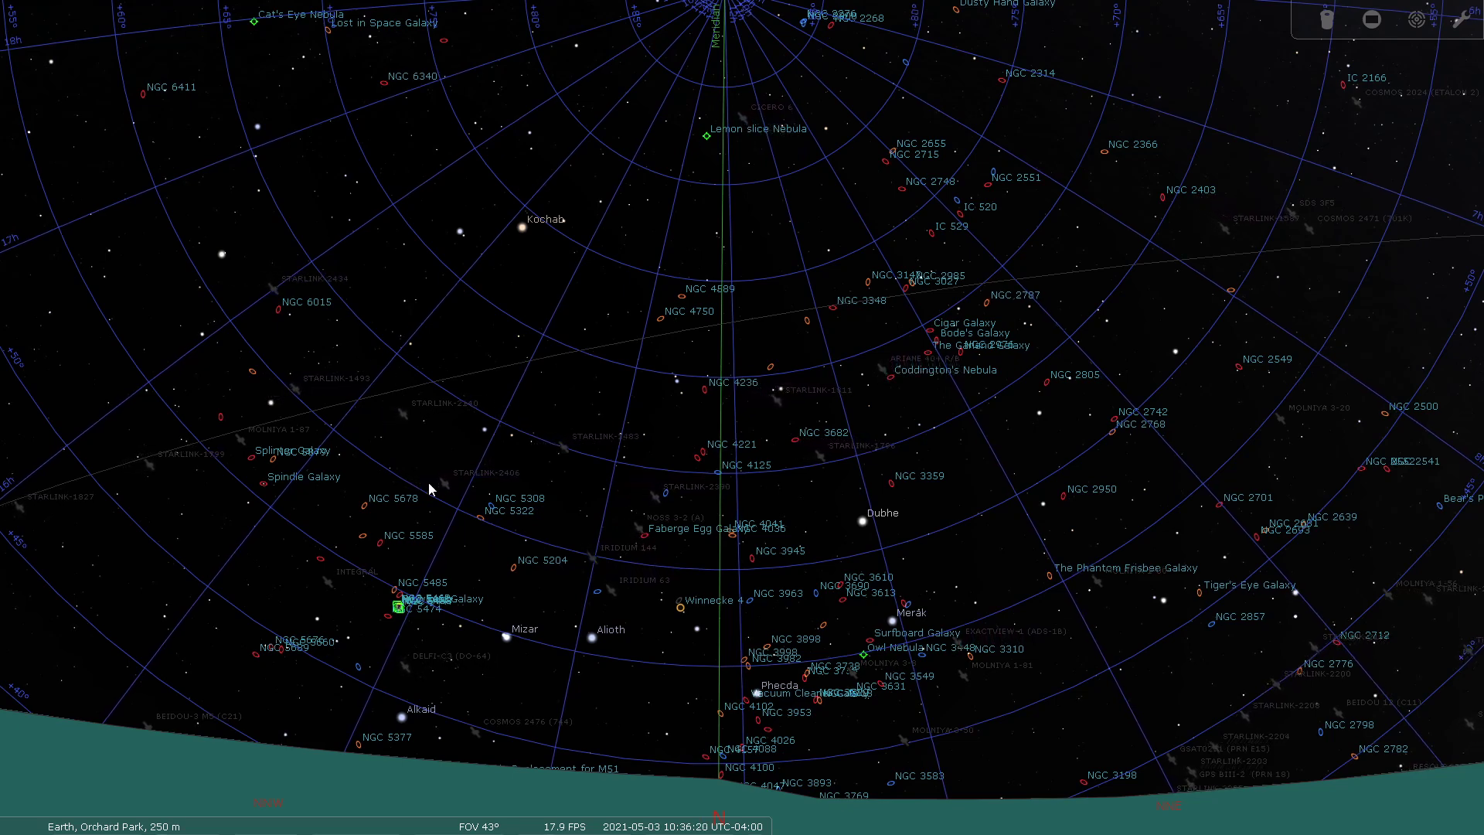
Step: Examine the satellites and orbit lines from the northern sky to Vega in the northwest and back to the north
{"action": "left_click_drag", "start_coordinate": [487, 467], "coordinate": [712, 313]}
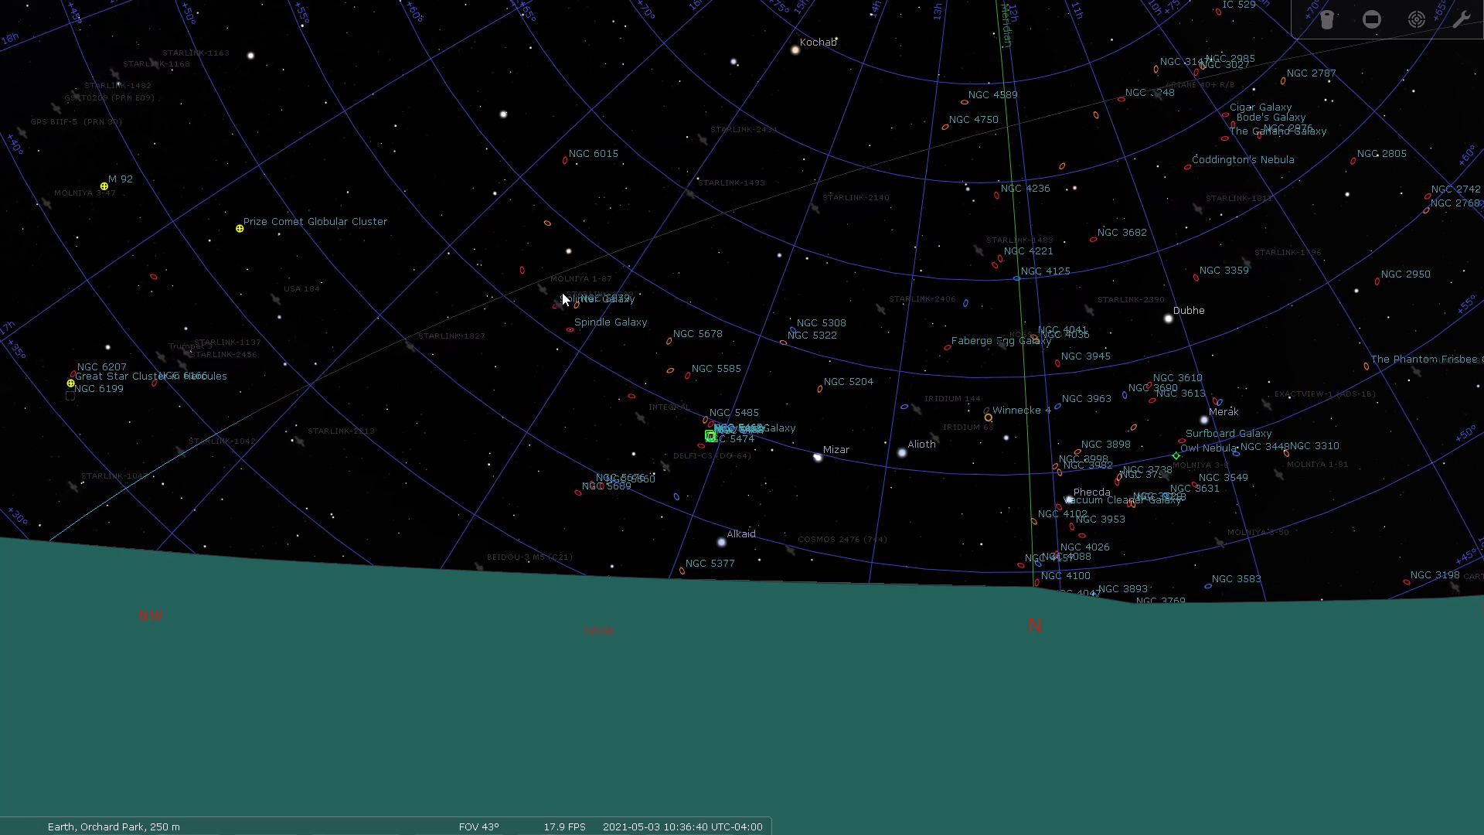
{"action": "left_click_drag", "start_coordinate": [309, 176], "coordinate": [937, 409]}
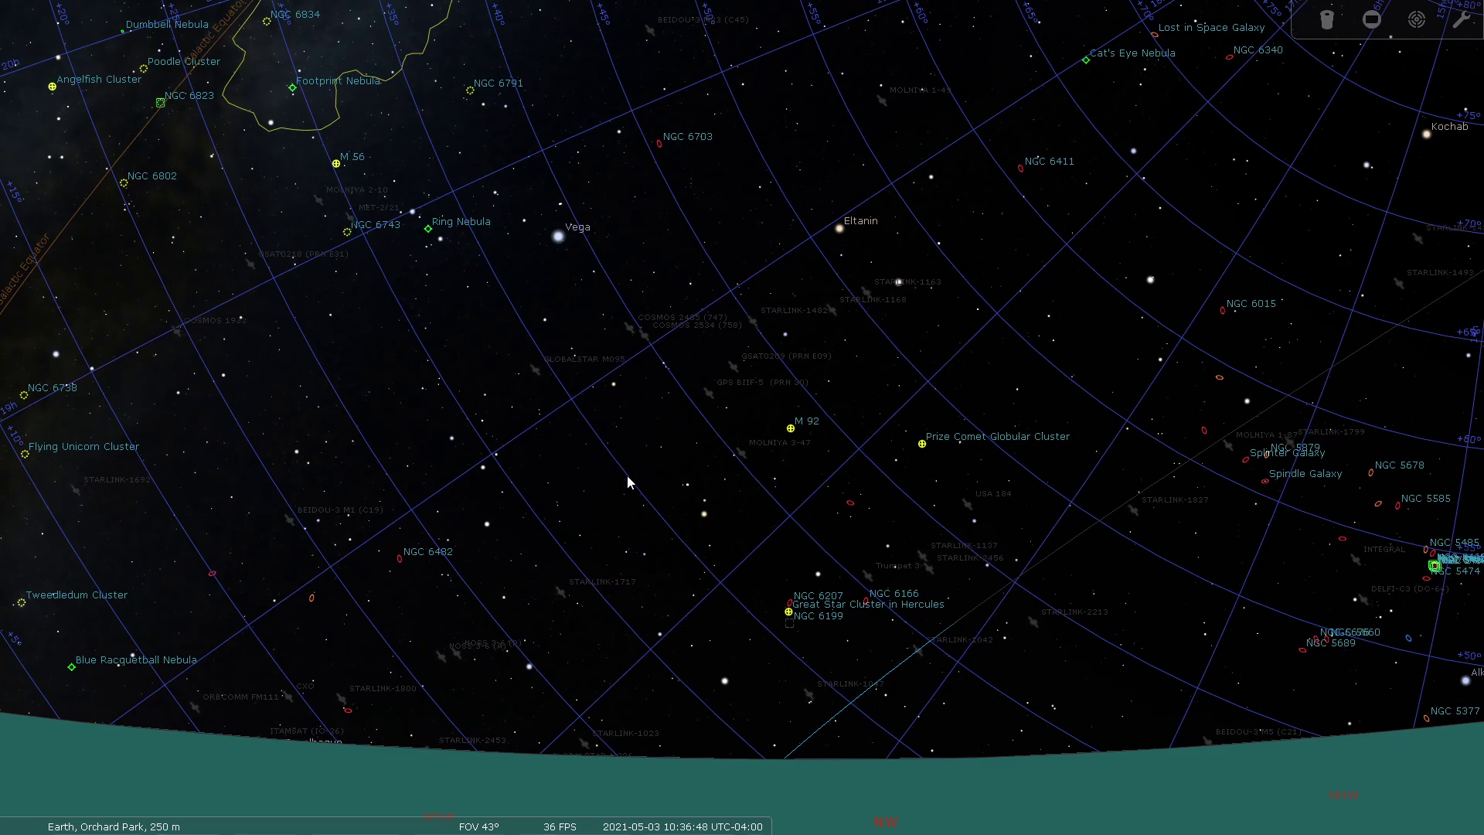
{"action": "left_click_drag", "start_coordinate": [994, 473], "coordinate": [703, 348]}
{"action": "left_click_drag", "start_coordinate": [927, 384], "coordinate": [259, 478]}
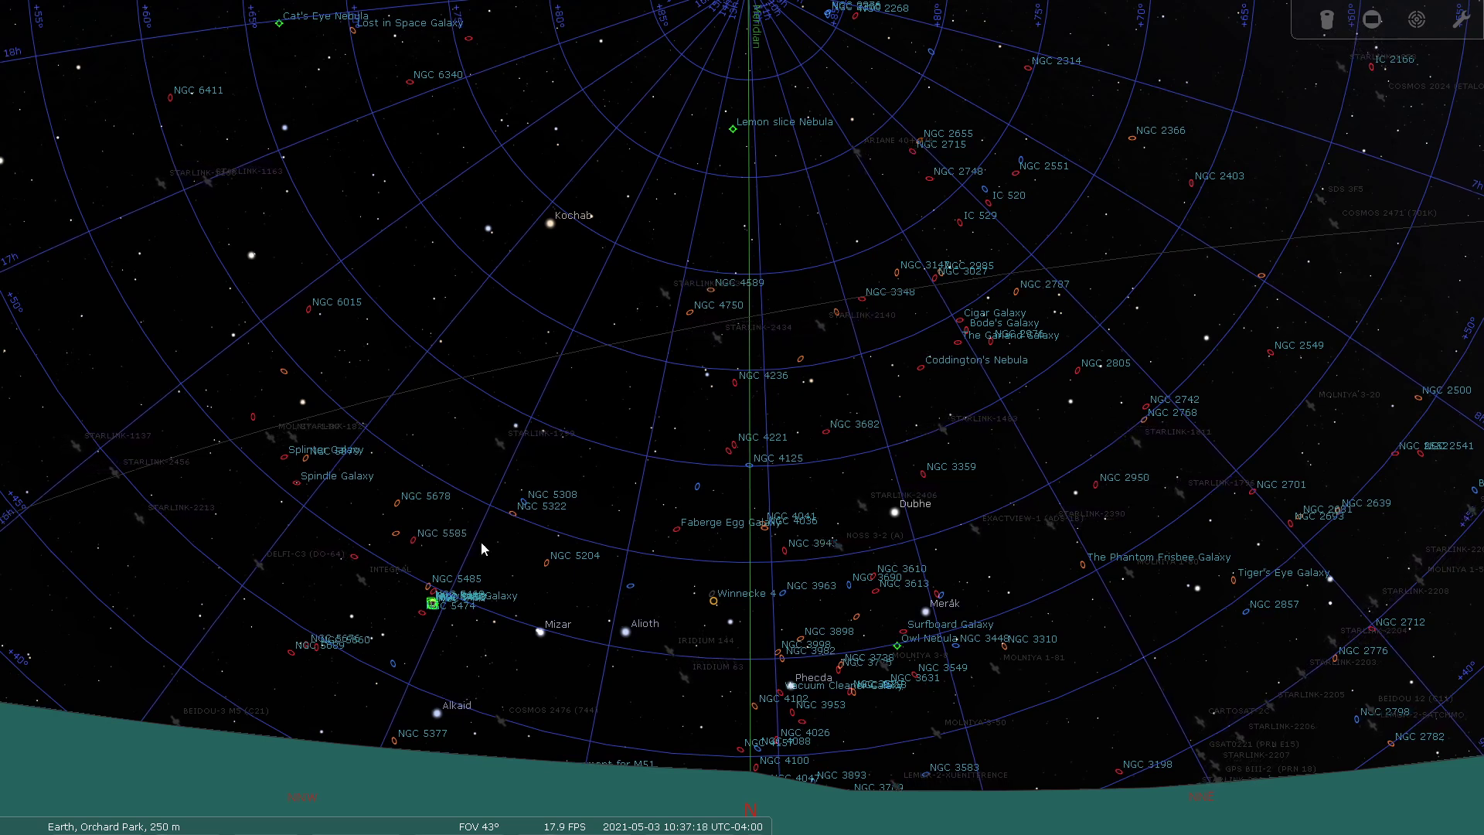
Step: Reopen the configuration settings of the Satellites plugin
{"action": "mouse_move", "coordinate": [61, 824]}
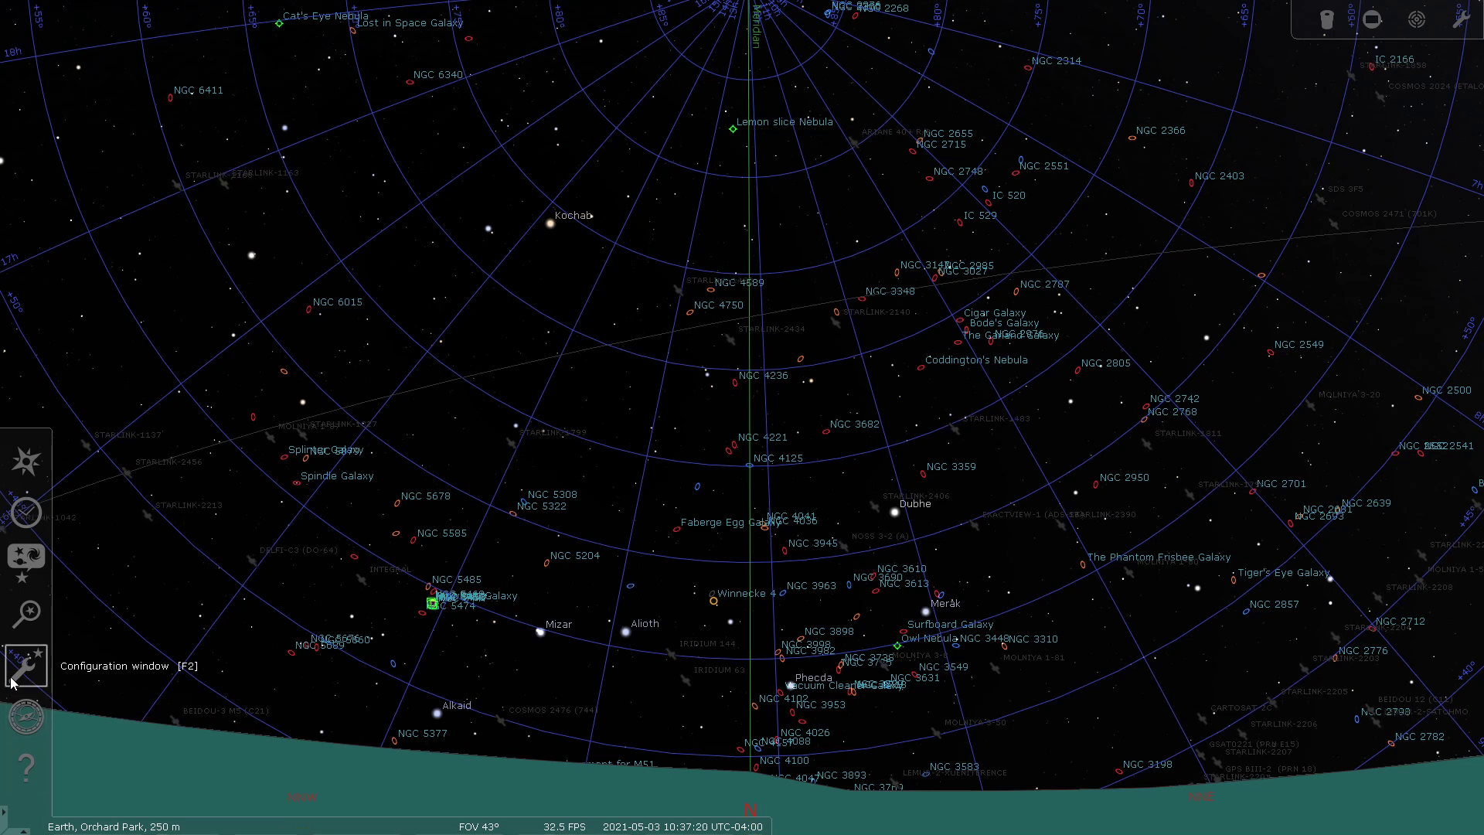
{"action": "left_click", "coordinate": [26, 666]}
{"action": "left_click", "coordinate": [906, 636]}
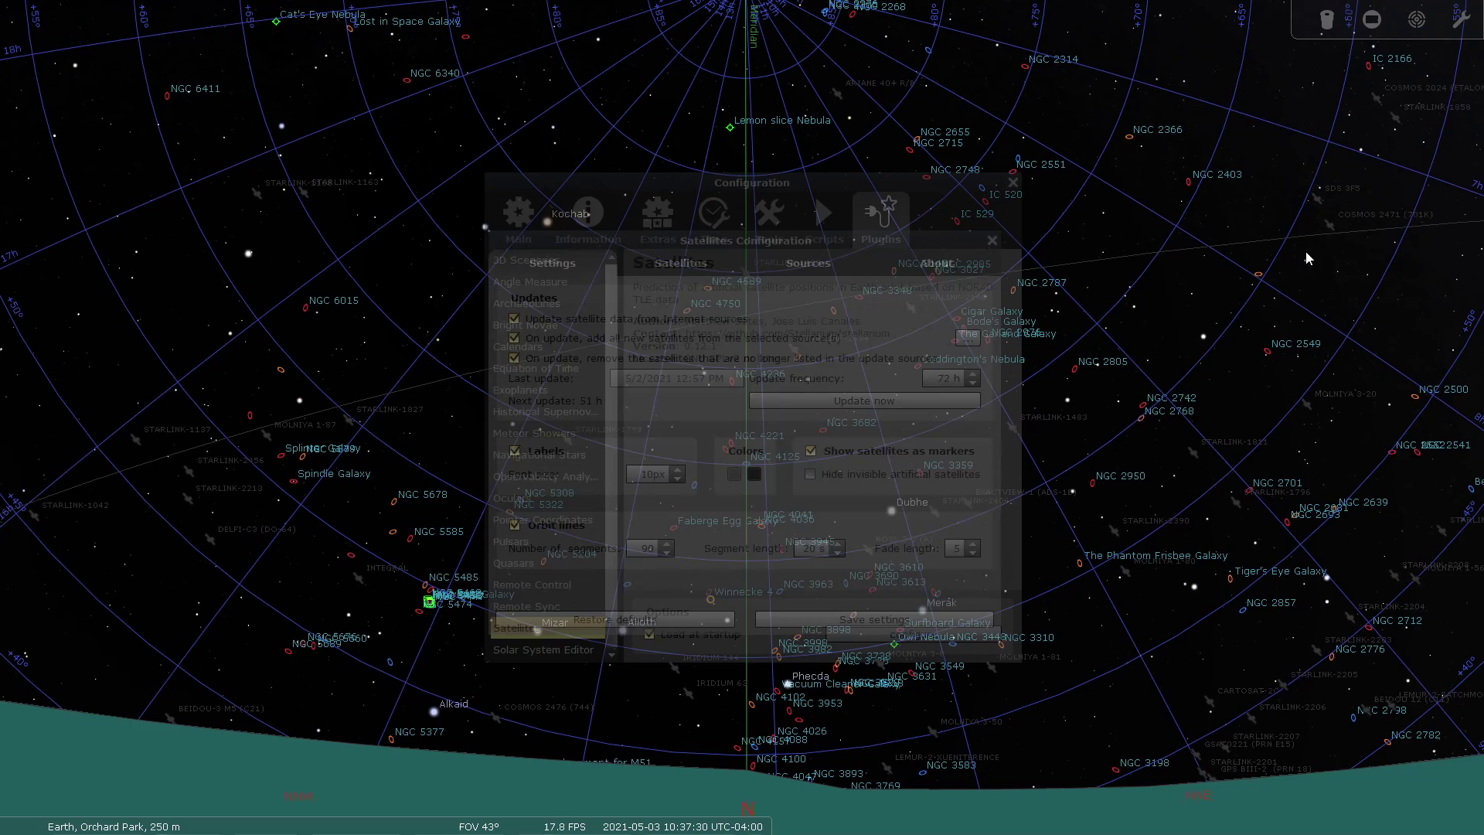
Step: Survey the sky from the north toward Mars and back to the northwest with the configuration windows open
{"action": "key", "text": "Right"}
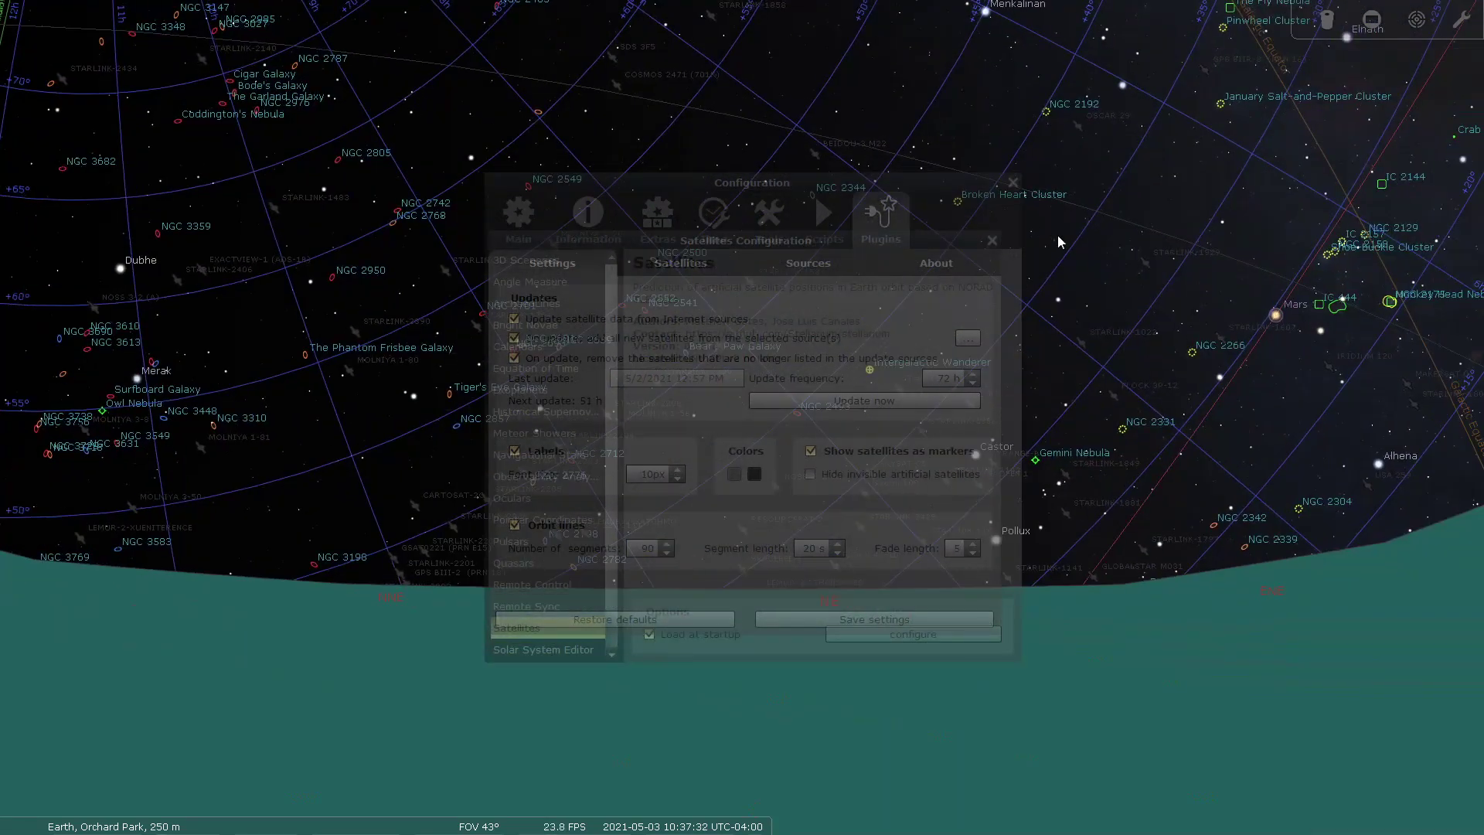
{"action": "key", "text": "Right"}
{"action": "key", "text": "Right"}
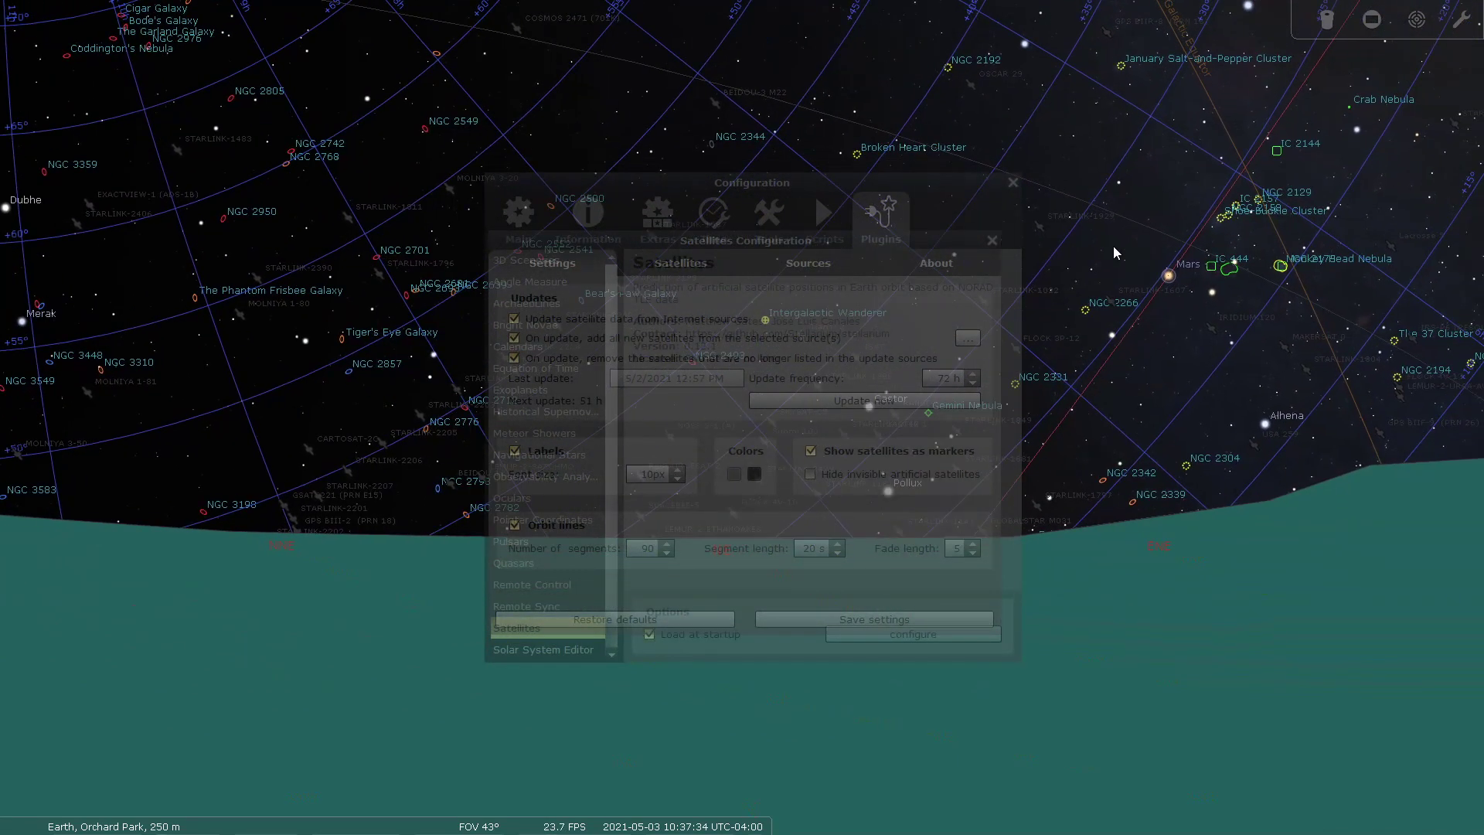
{"action": "key", "text": "Left"}
{"action": "left_click", "coordinate": [795, 226]}
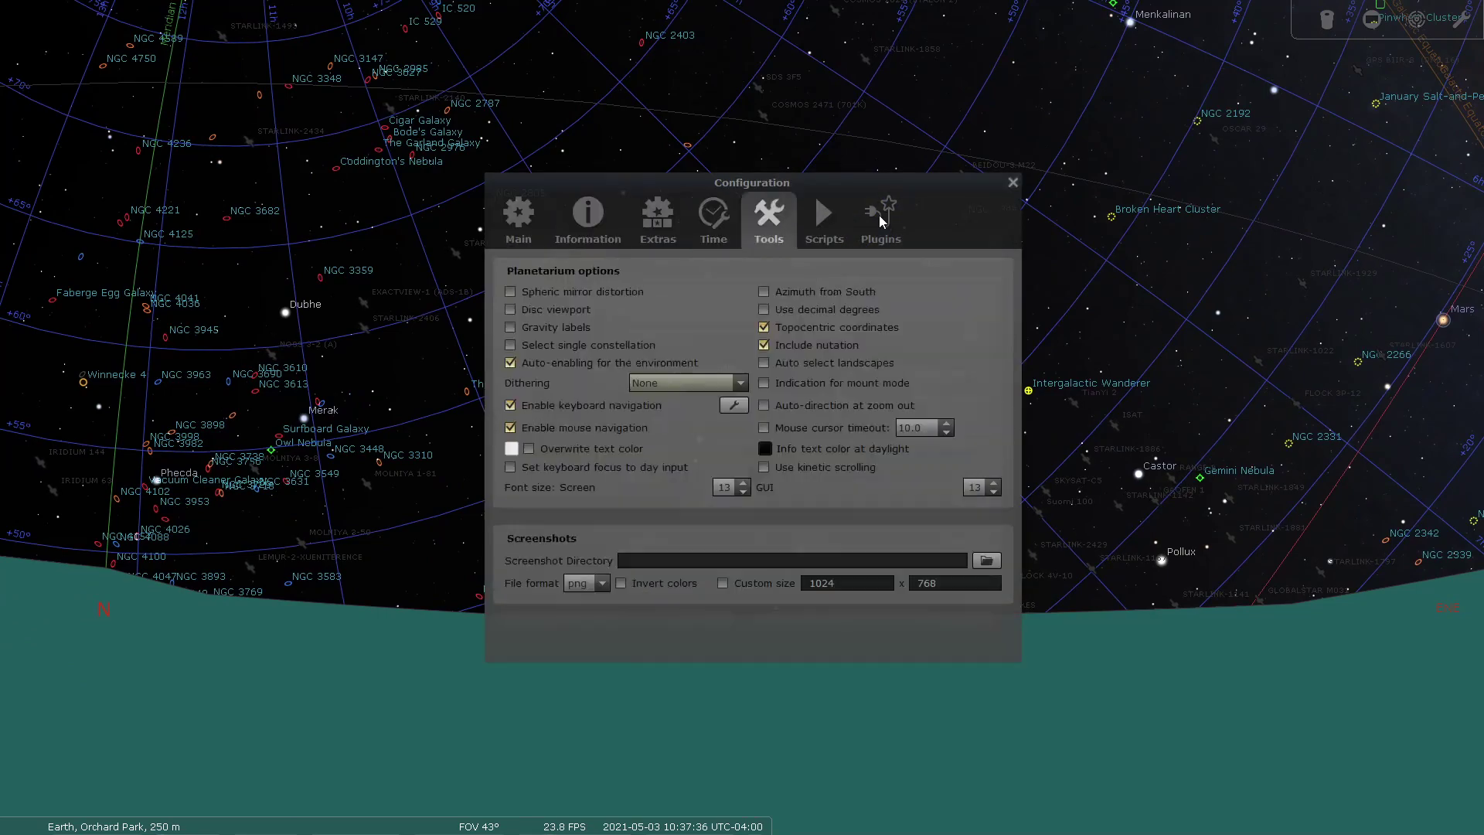
{"action": "left_click", "coordinate": [854, 207]}
{"action": "key", "text": "Left"}
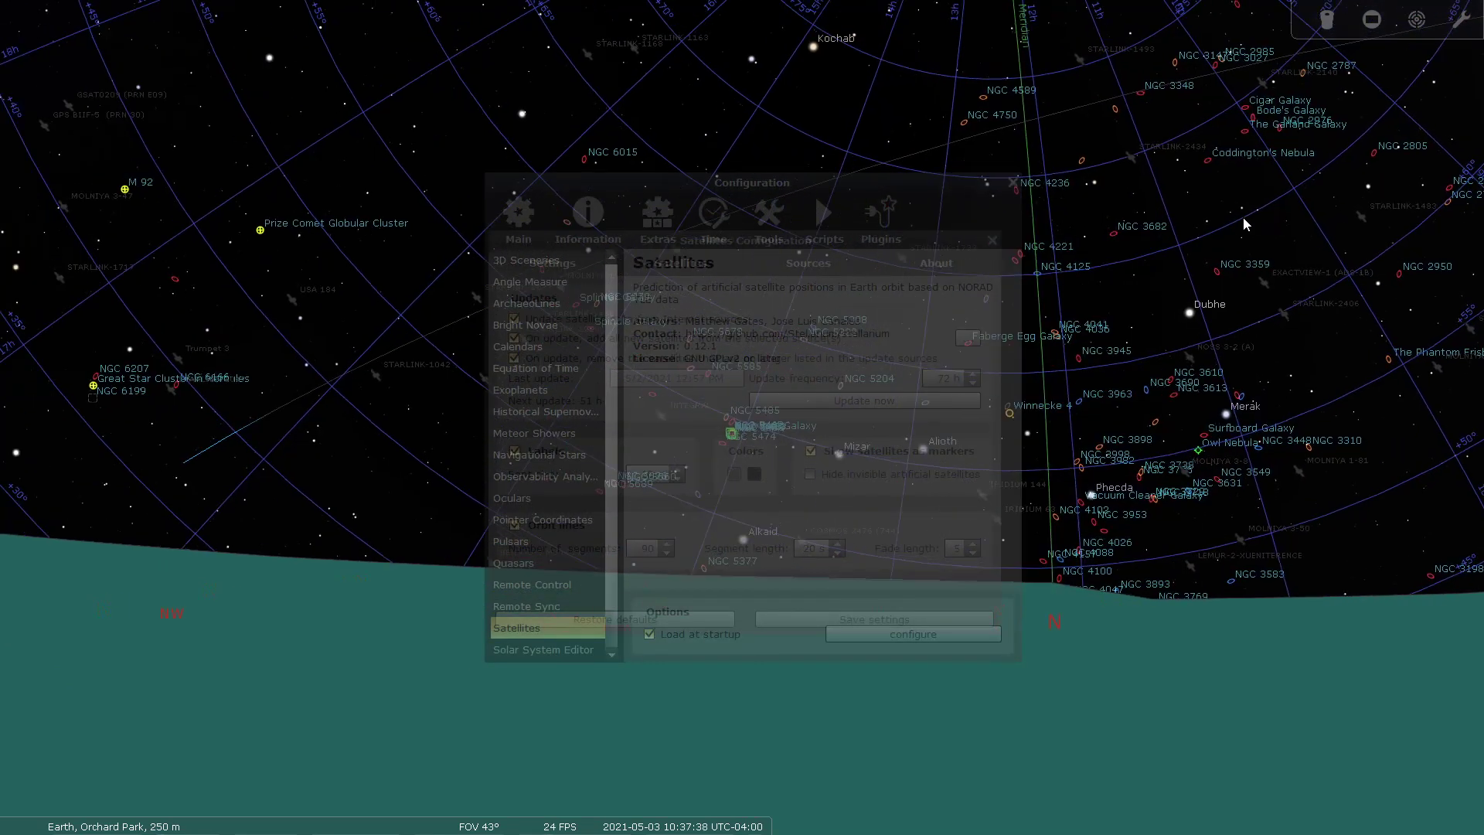
{"action": "key", "text": "Left"}
{"action": "left_click_drag", "start_coordinate": [433, 244], "coordinate": [409, 210]}
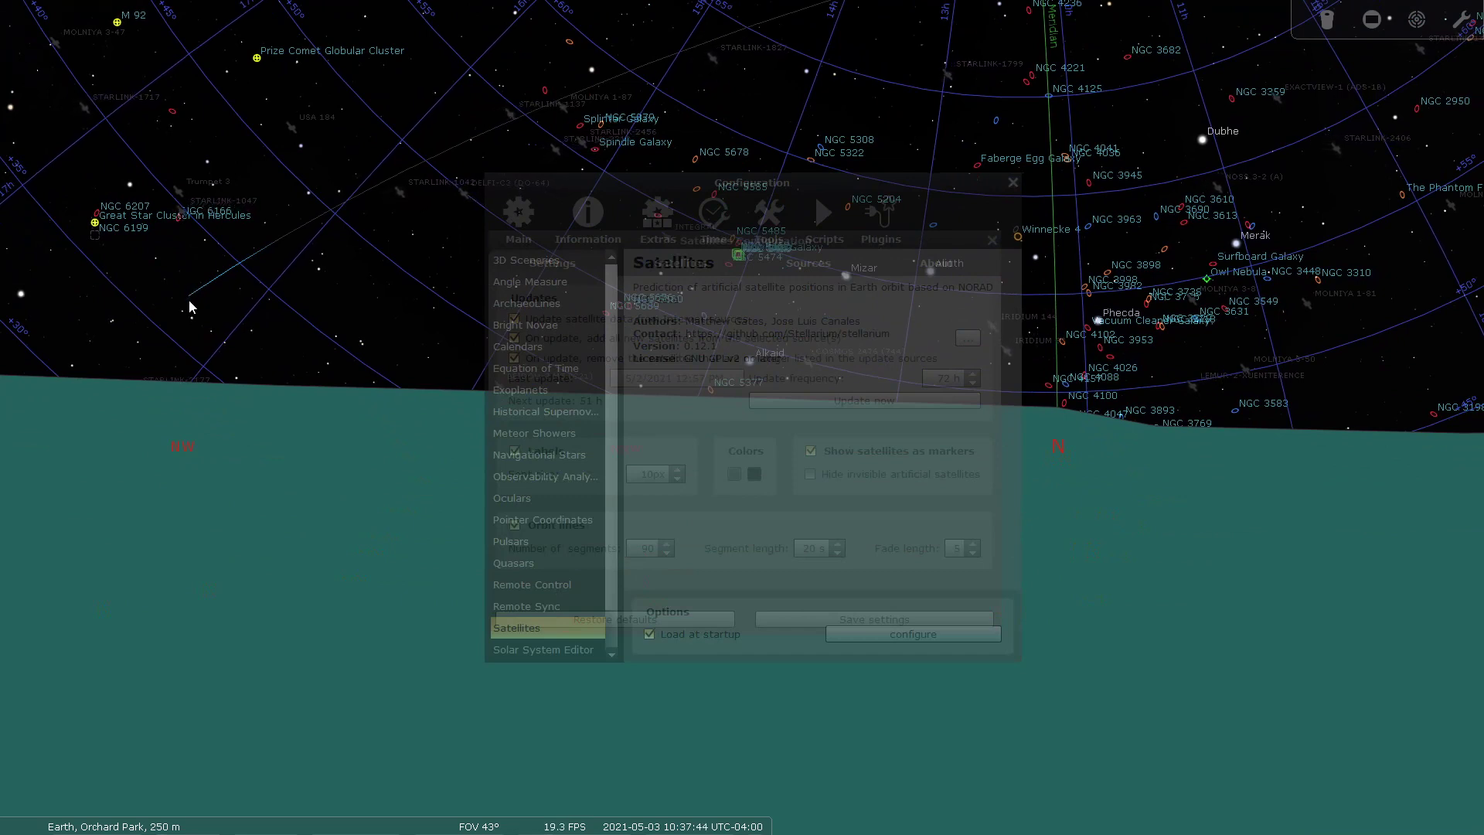
Step: Move the Configuration window lower and bring the Satellites Configuration window in front of it
{"action": "left_click", "coordinate": [758, 252]}
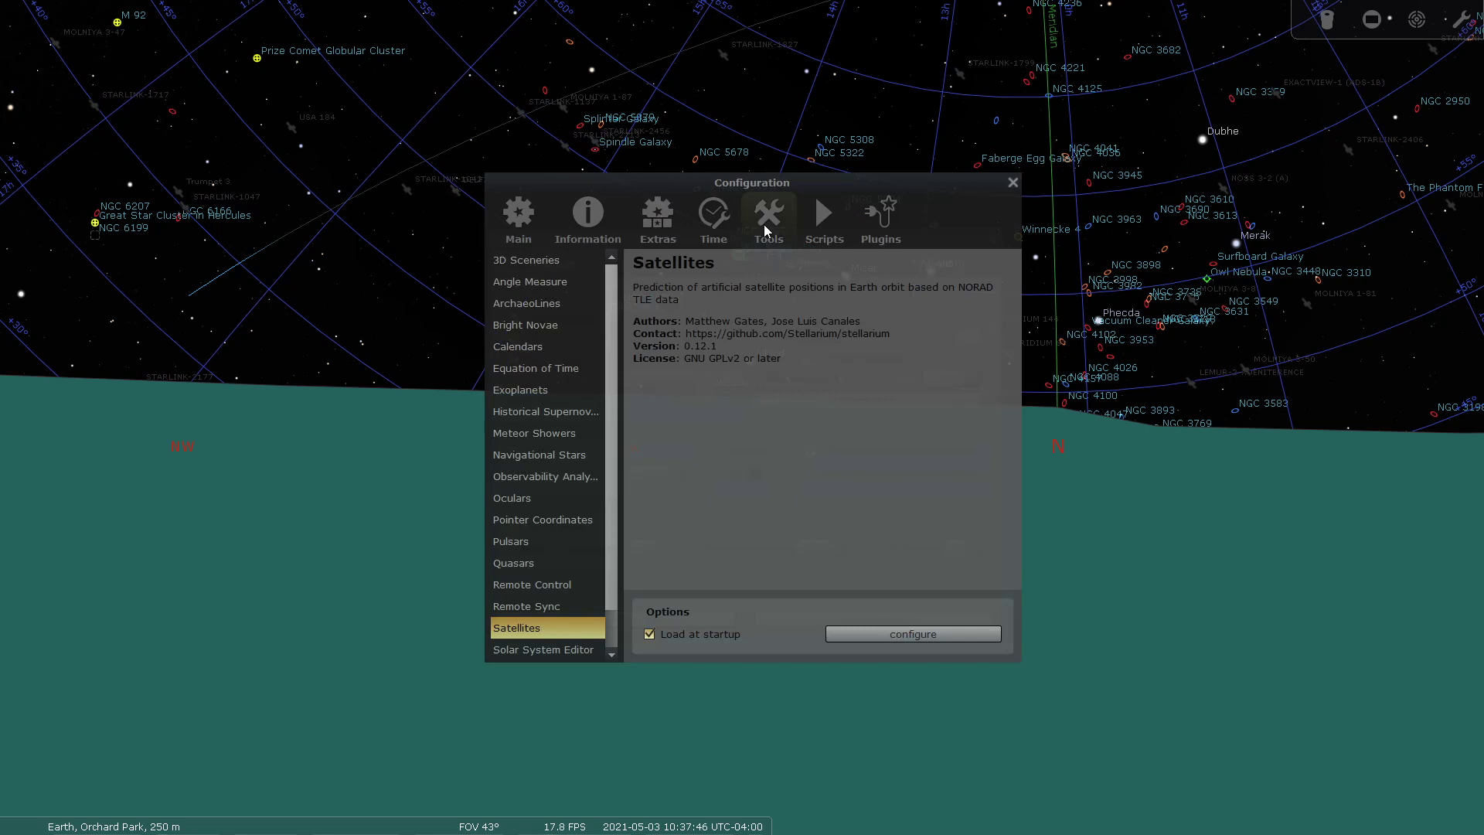
{"action": "left_click_drag", "start_coordinate": [776, 184], "coordinate": [774, 303]}
{"action": "left_click", "coordinate": [776, 244]}
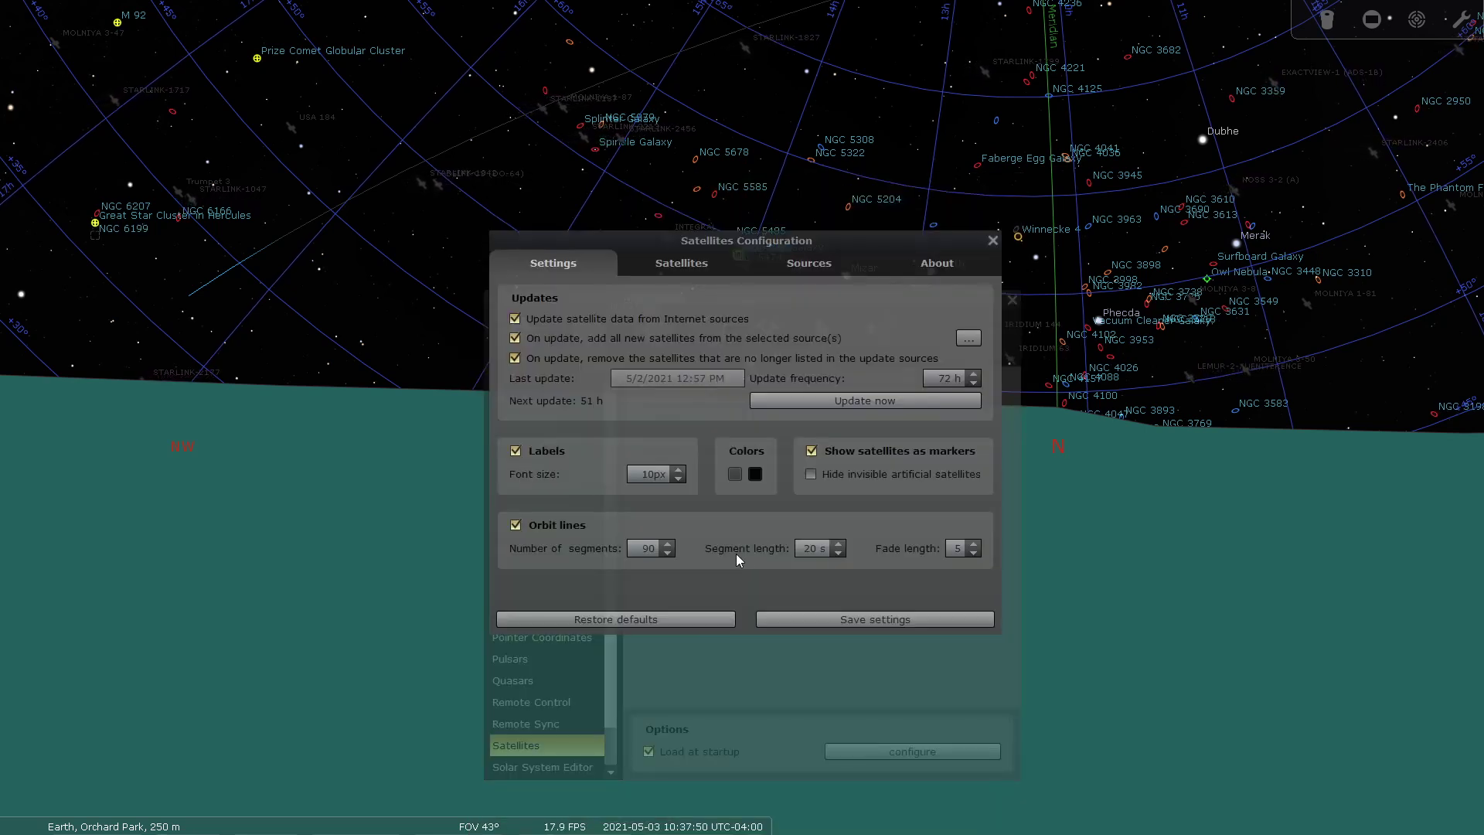
Step: Turn off the satellites' orbit lines and show the list of satellite data sources
{"action": "left_click", "coordinate": [517, 522]}
{"action": "left_click", "coordinate": [517, 522]}
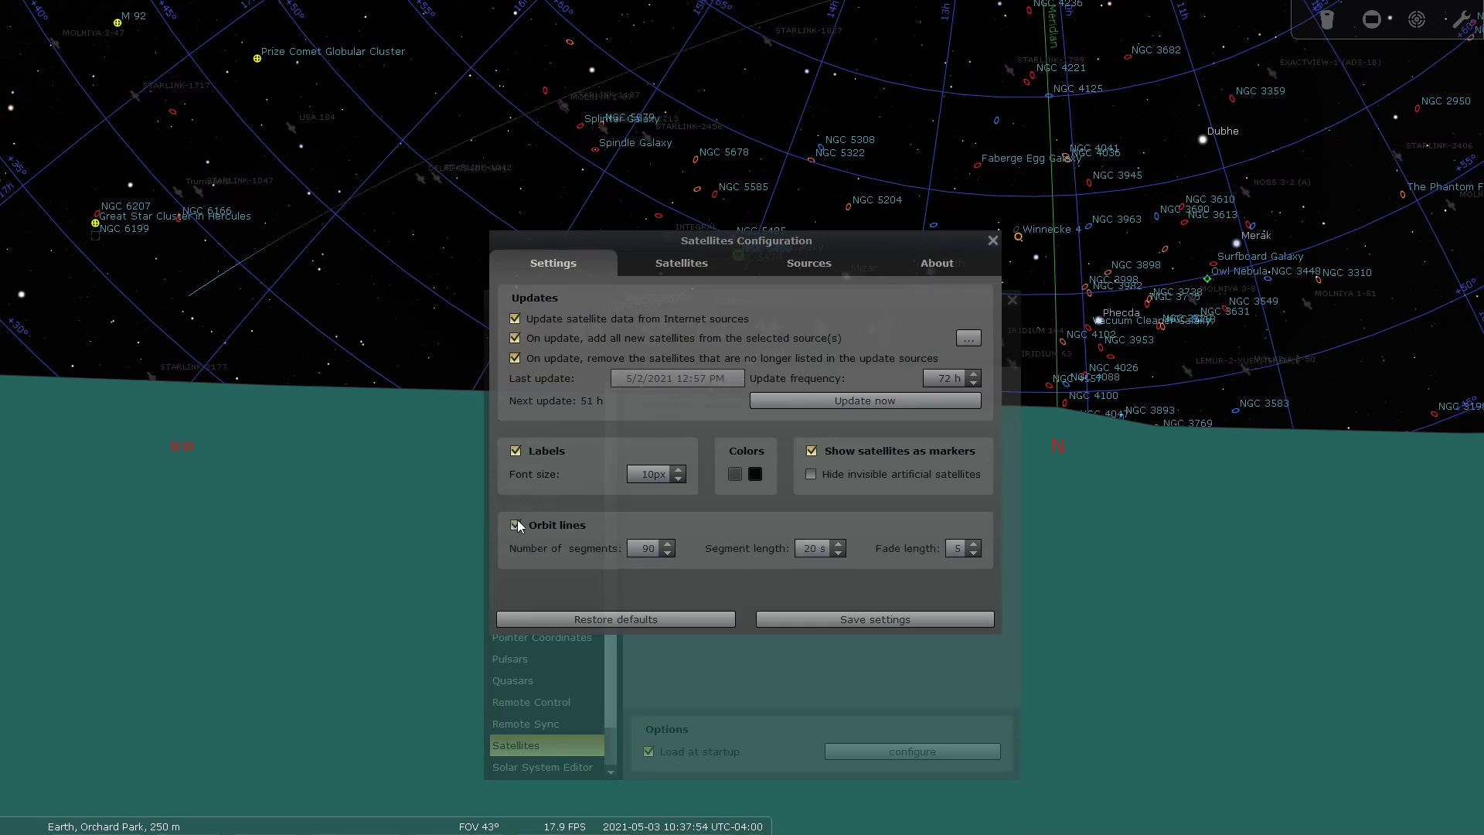
{"action": "left_click", "coordinate": [518, 521]}
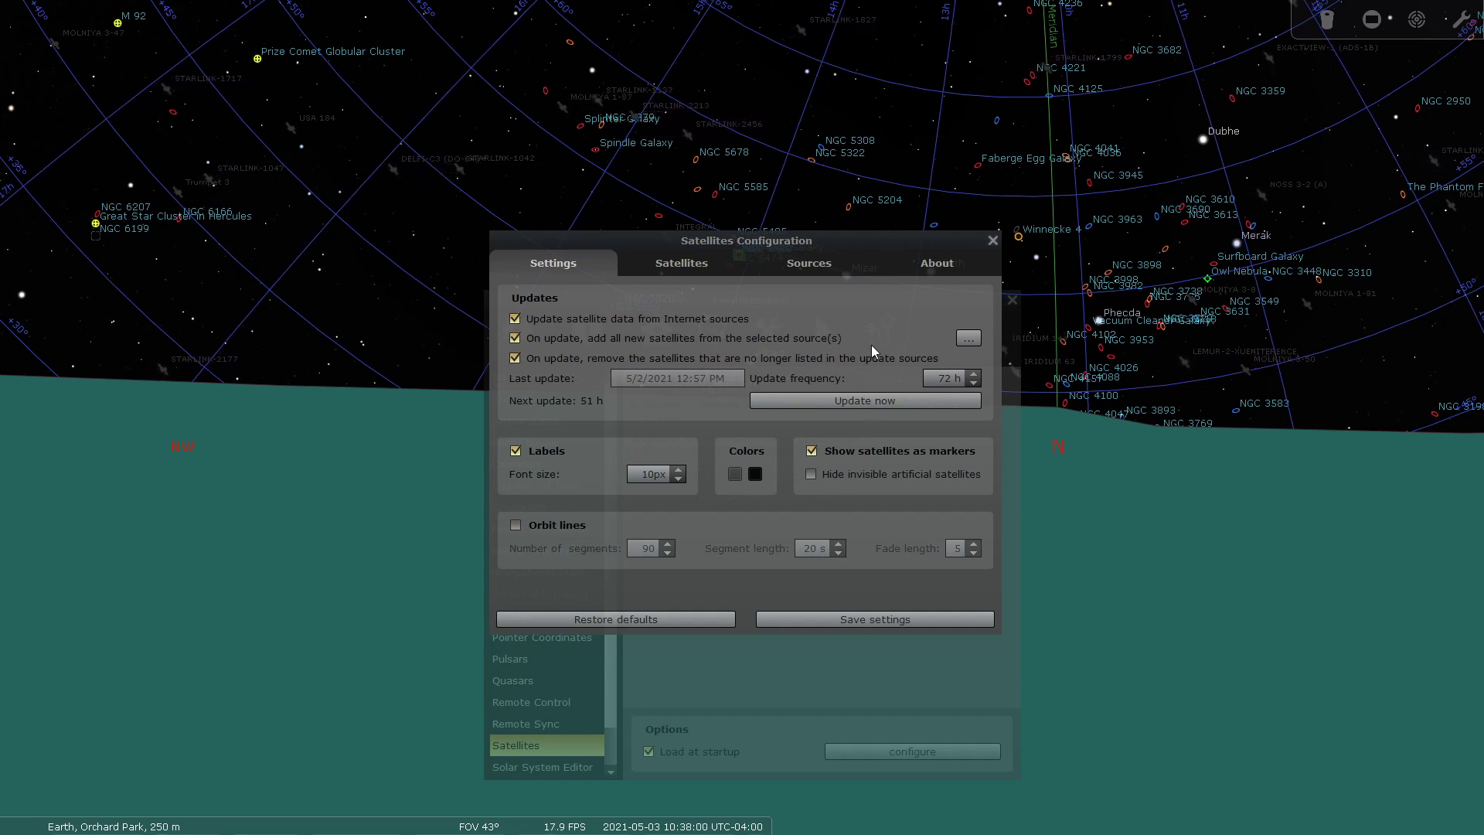
{"action": "left_click", "coordinate": [806, 265]}
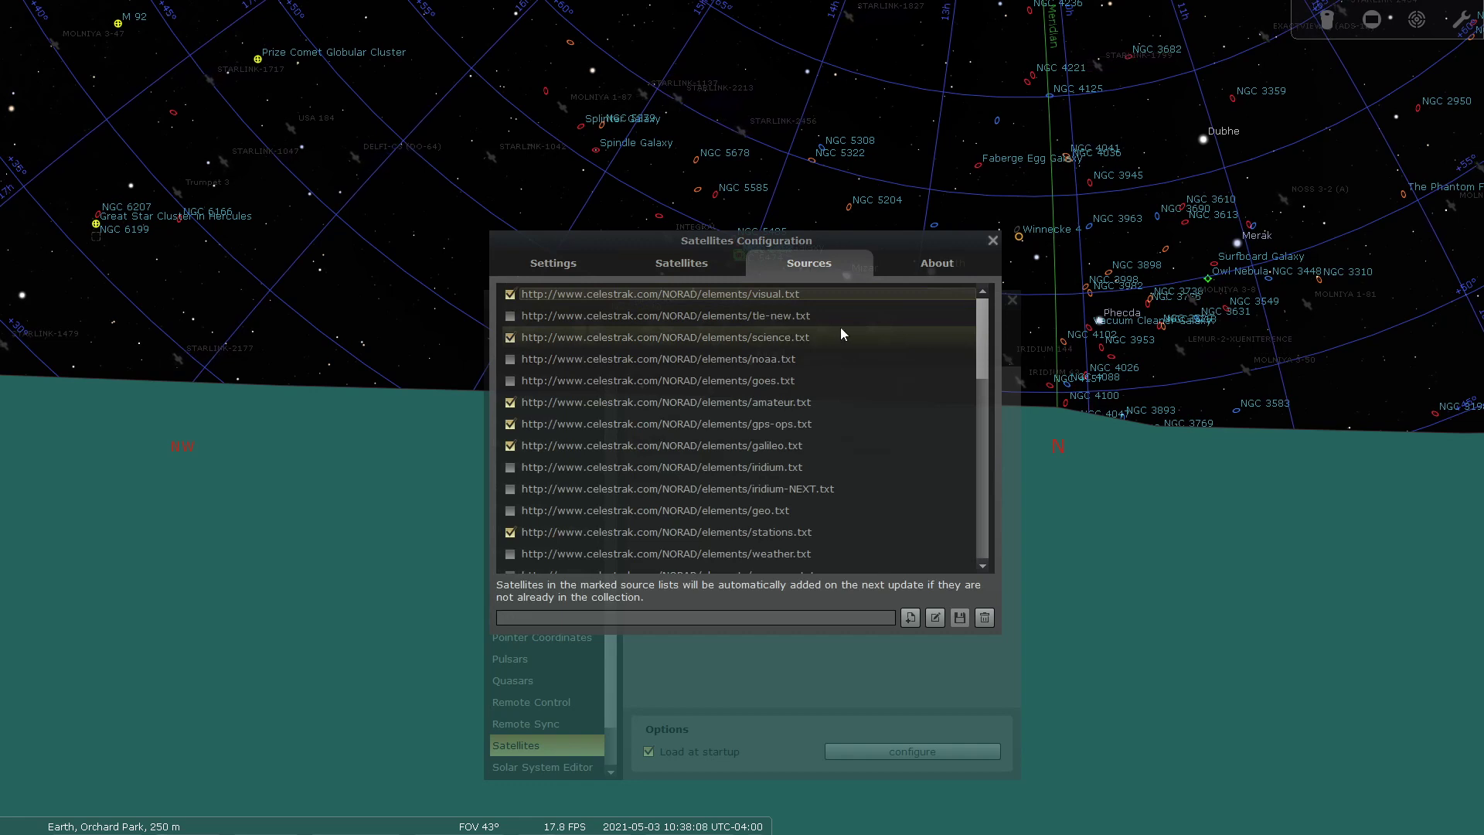
Step: Look through the satellite data sources and the list of individual satellites down to the Starlink entries
{"action": "left_click_drag", "start_coordinate": [980, 327], "coordinate": [981, 503]}
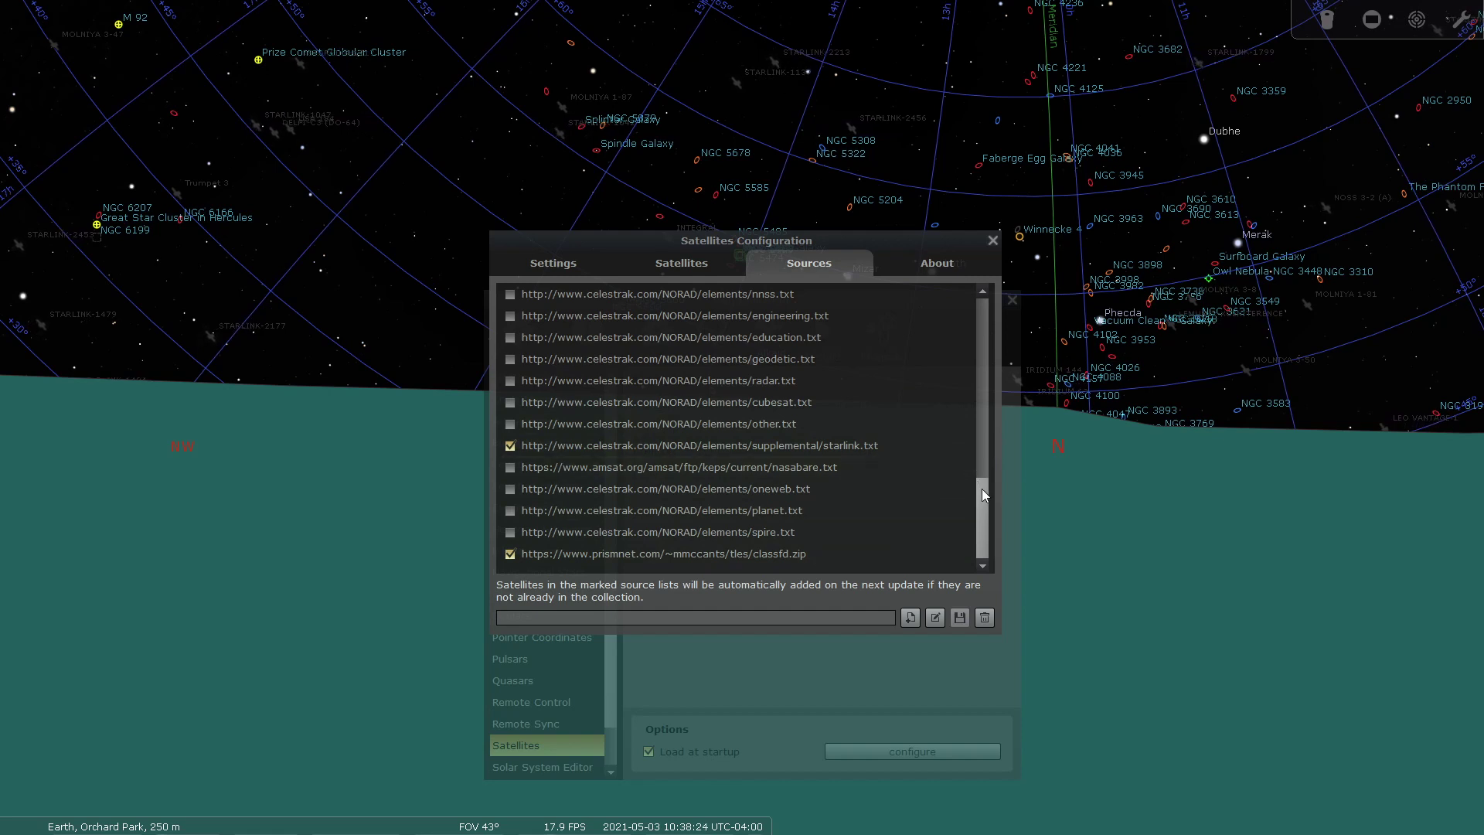
{"action": "left_click_drag", "start_coordinate": [983, 493], "coordinate": [999, 265]}
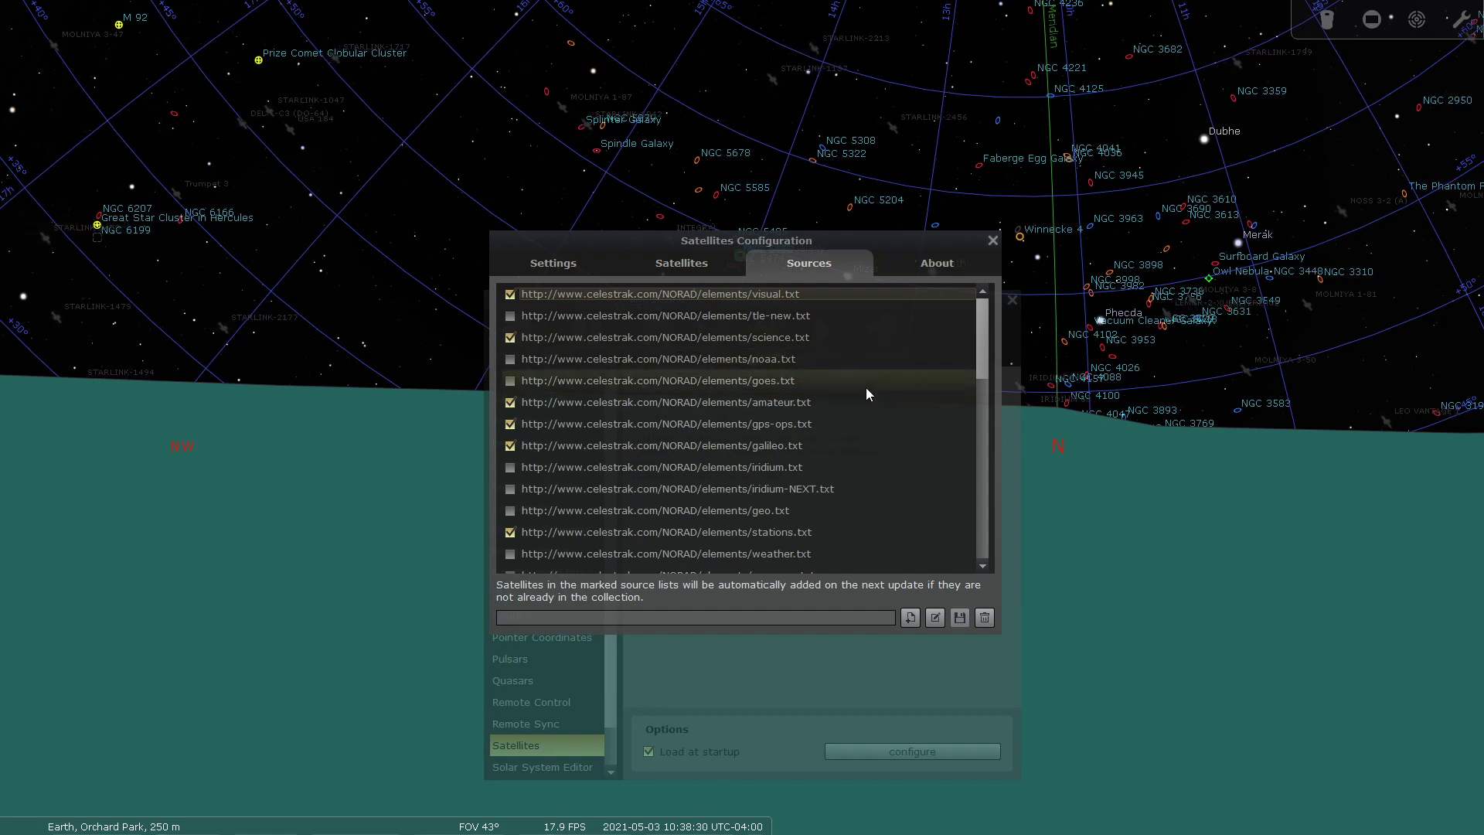
{"action": "left_click", "coordinate": [672, 270]}
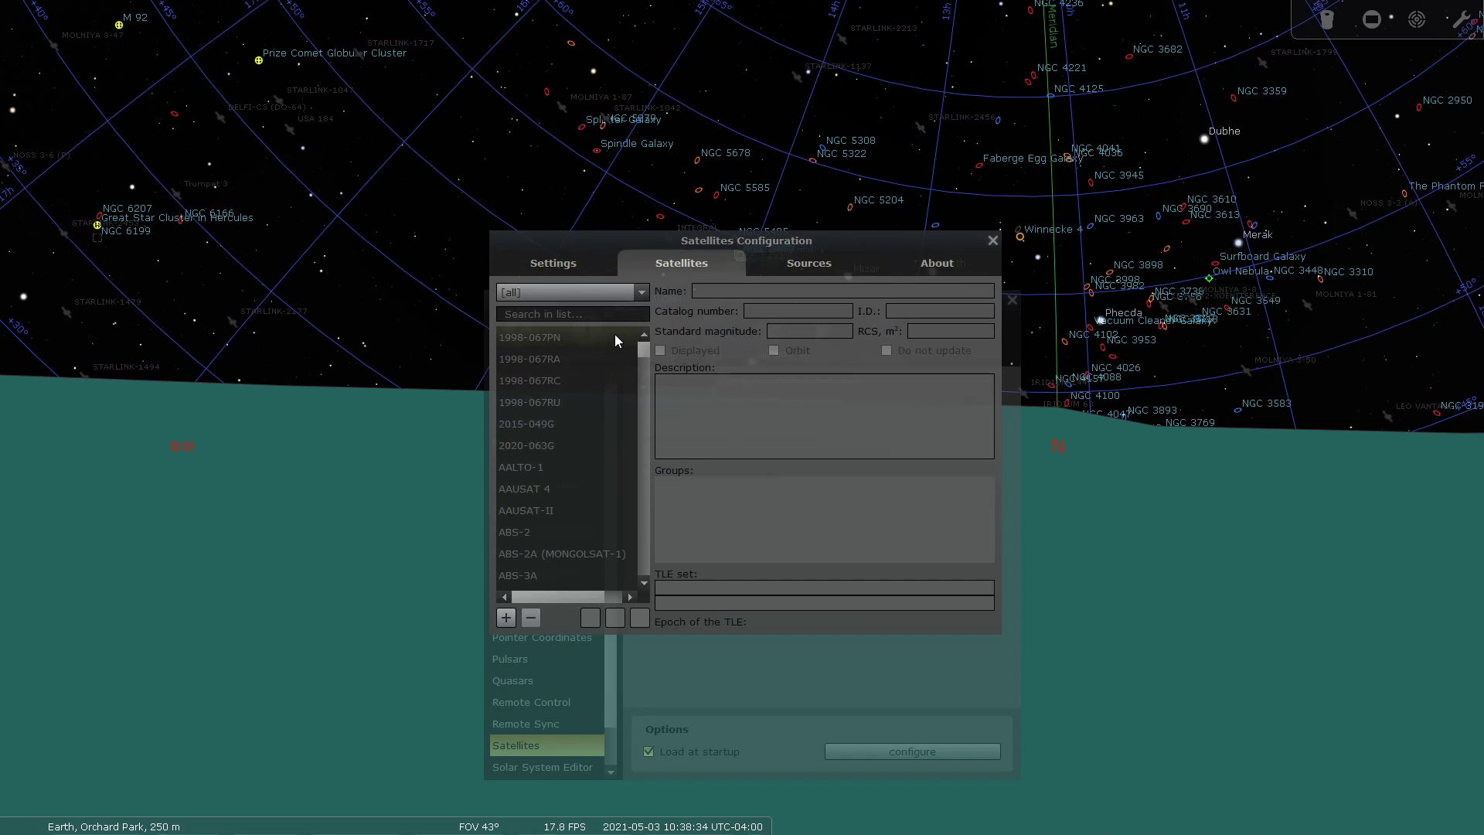
{"action": "left_click_drag", "start_coordinate": [645, 347], "coordinate": [648, 551]}
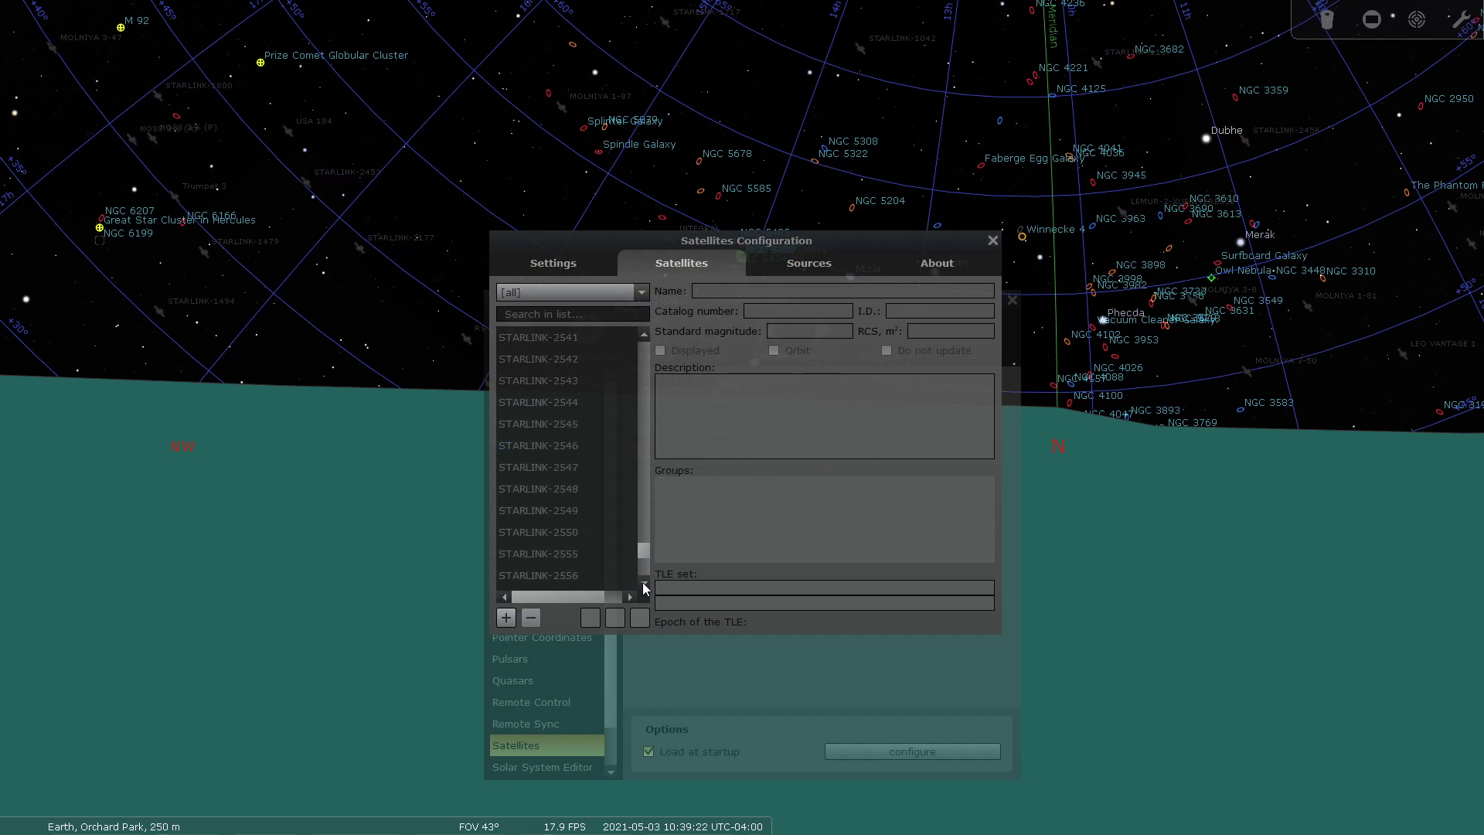
{"action": "scroll", "coordinate": [645, 588], "scroll_direction": "down", "scroll_amount": 3}
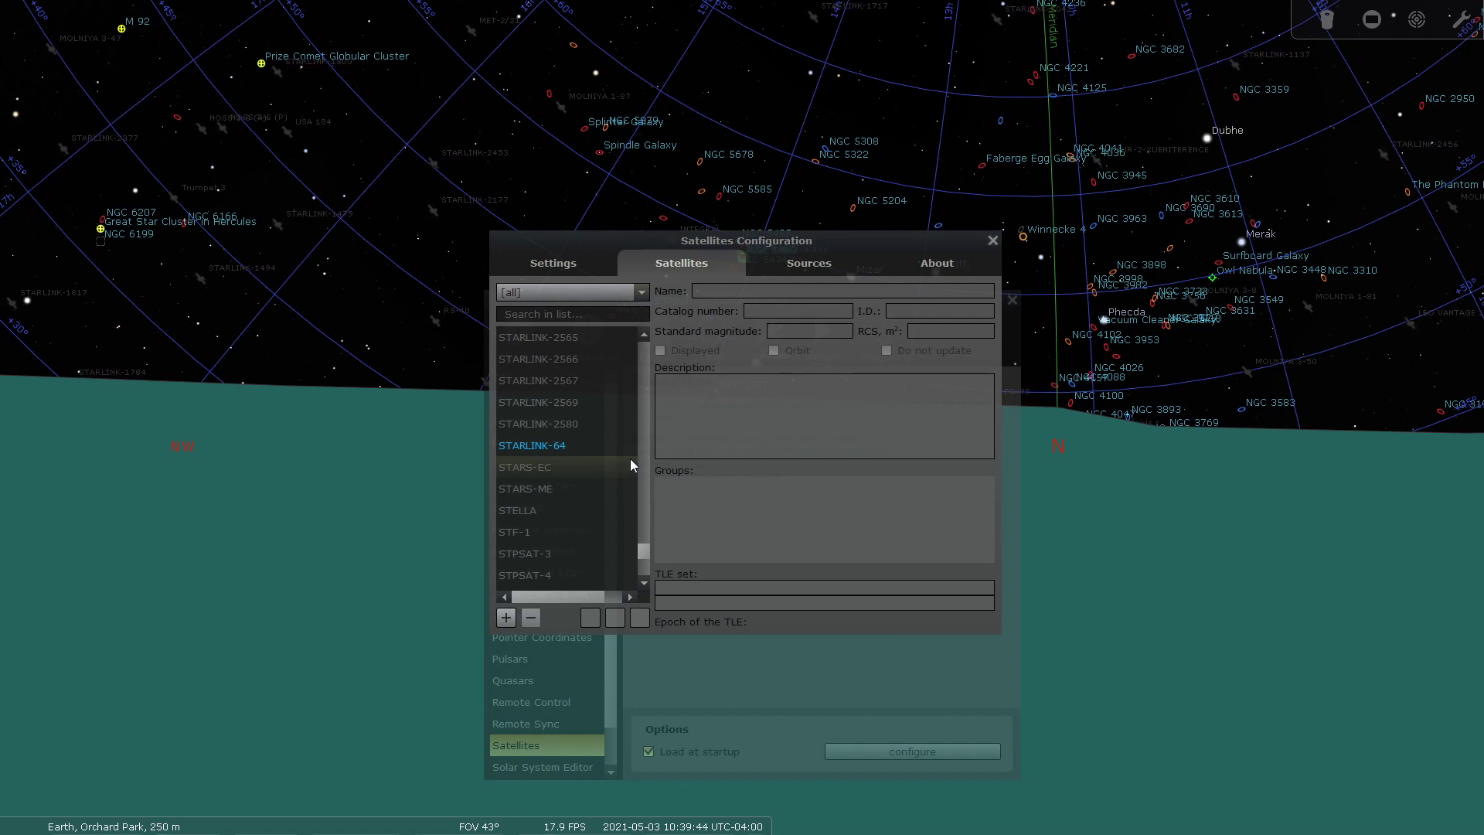
Step: Review the marked satellite sources and update the satellite data from them immediately
{"action": "left_click", "coordinate": [586, 268]}
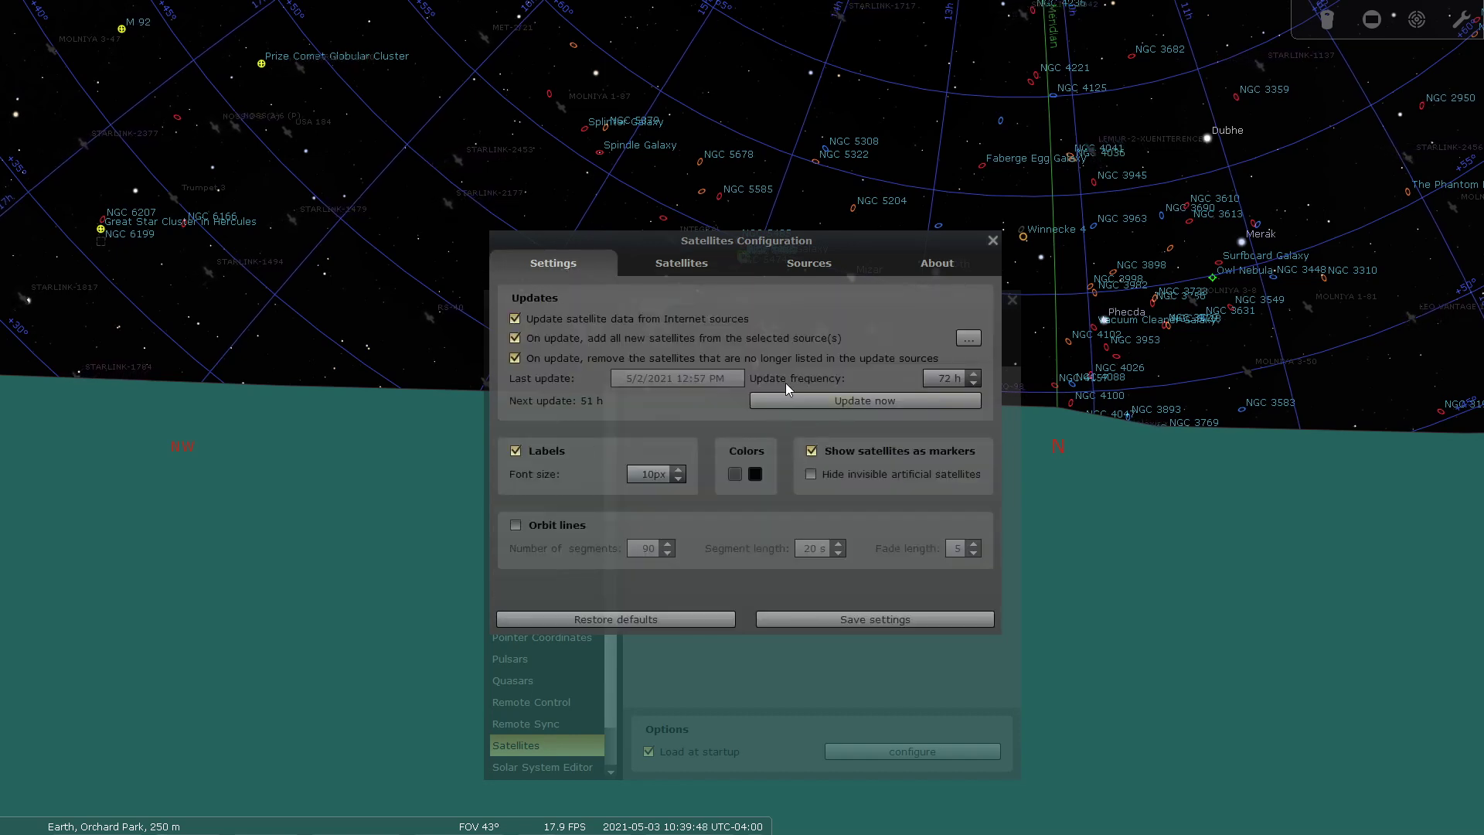
{"action": "left_click", "coordinate": [809, 263]}
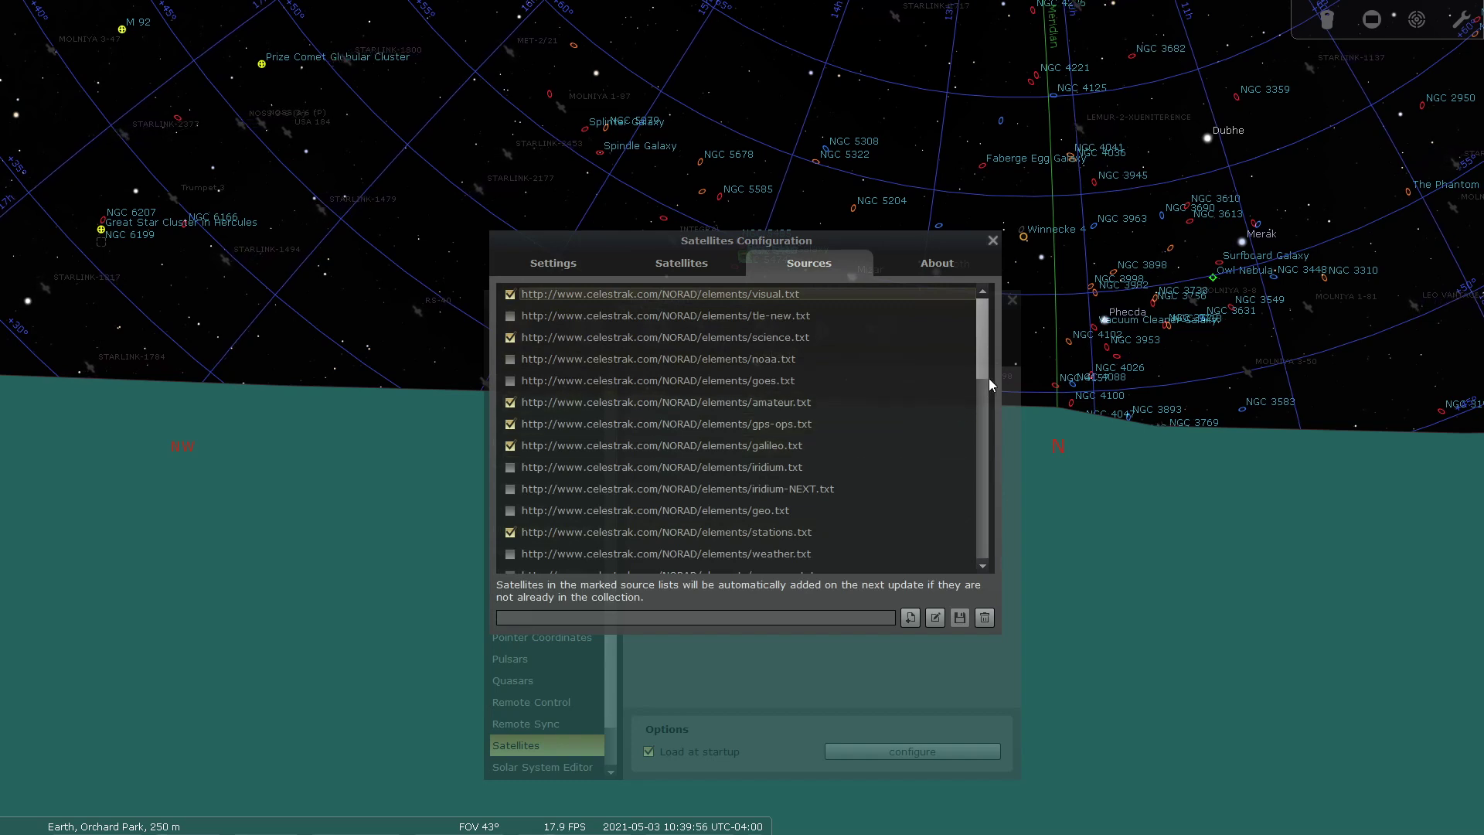
{"action": "left_click_drag", "start_coordinate": [981, 354], "coordinate": [981, 316]}
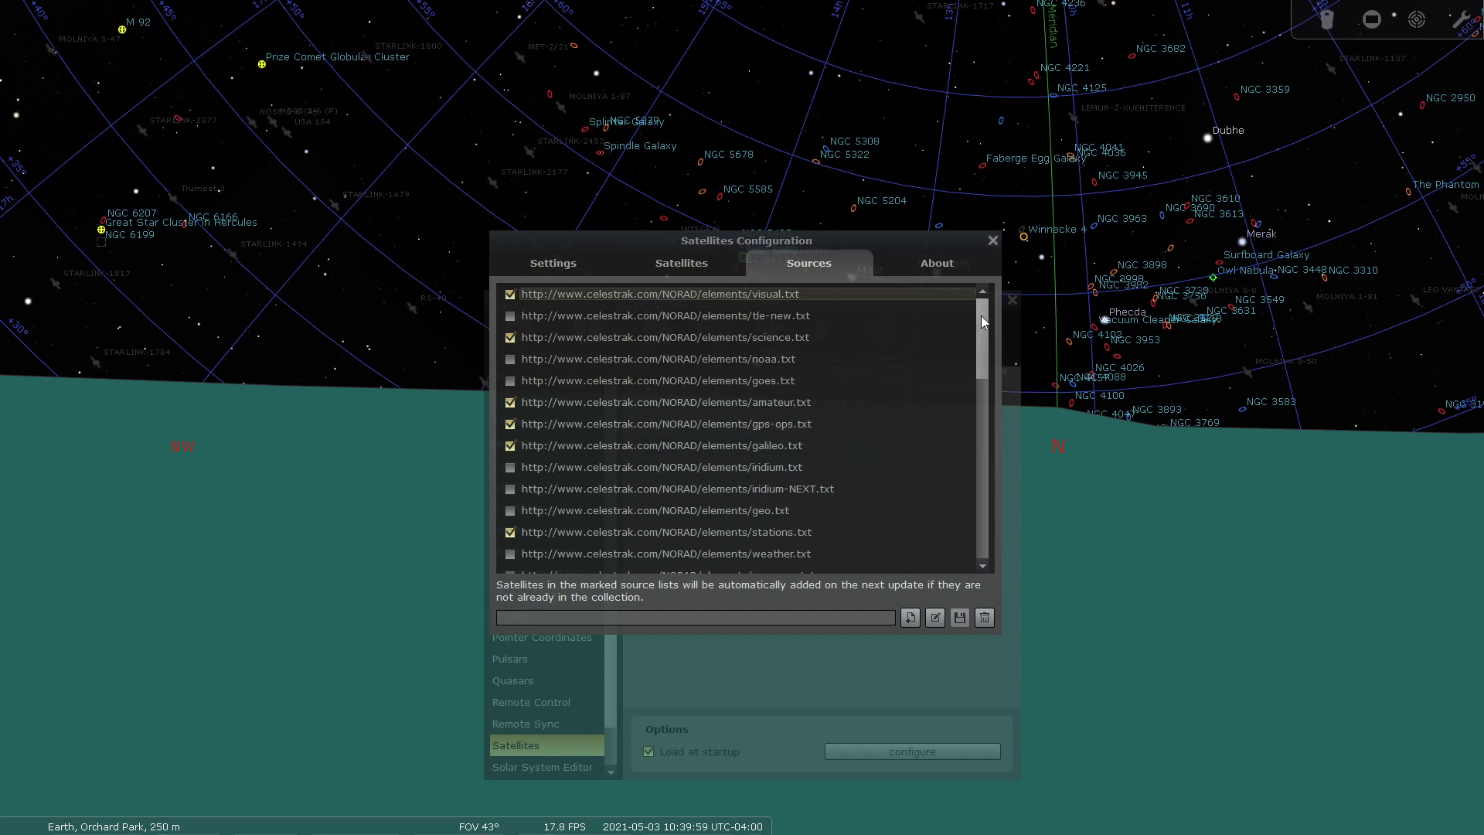
{"action": "left_click", "coordinate": [561, 261]}
{"action": "left_click", "coordinate": [856, 399]}
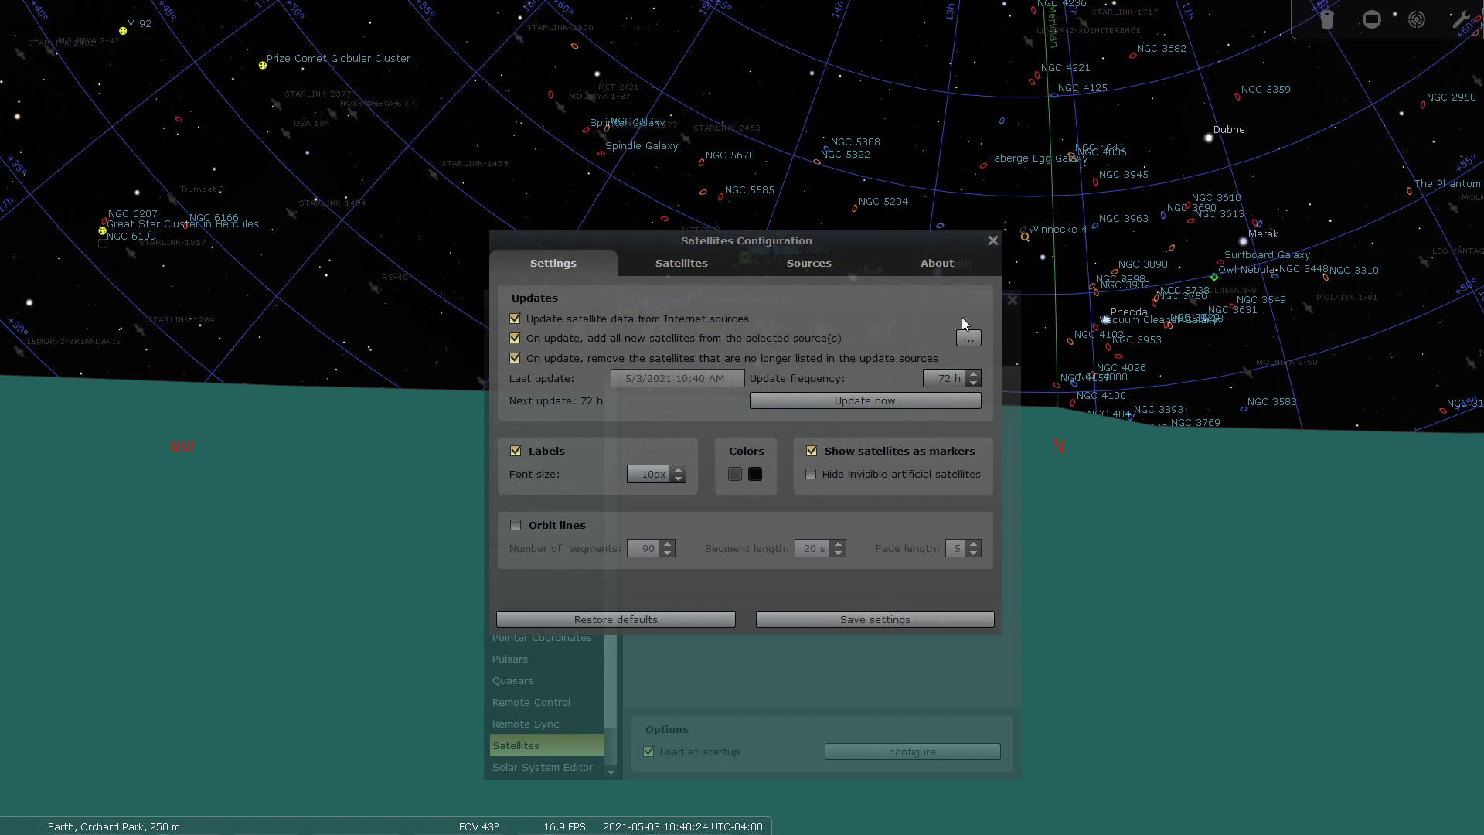
Step: Close the Satellites Configuration window, view the main program settings, and close the Configuration window
{"action": "left_click", "coordinate": [992, 241]}
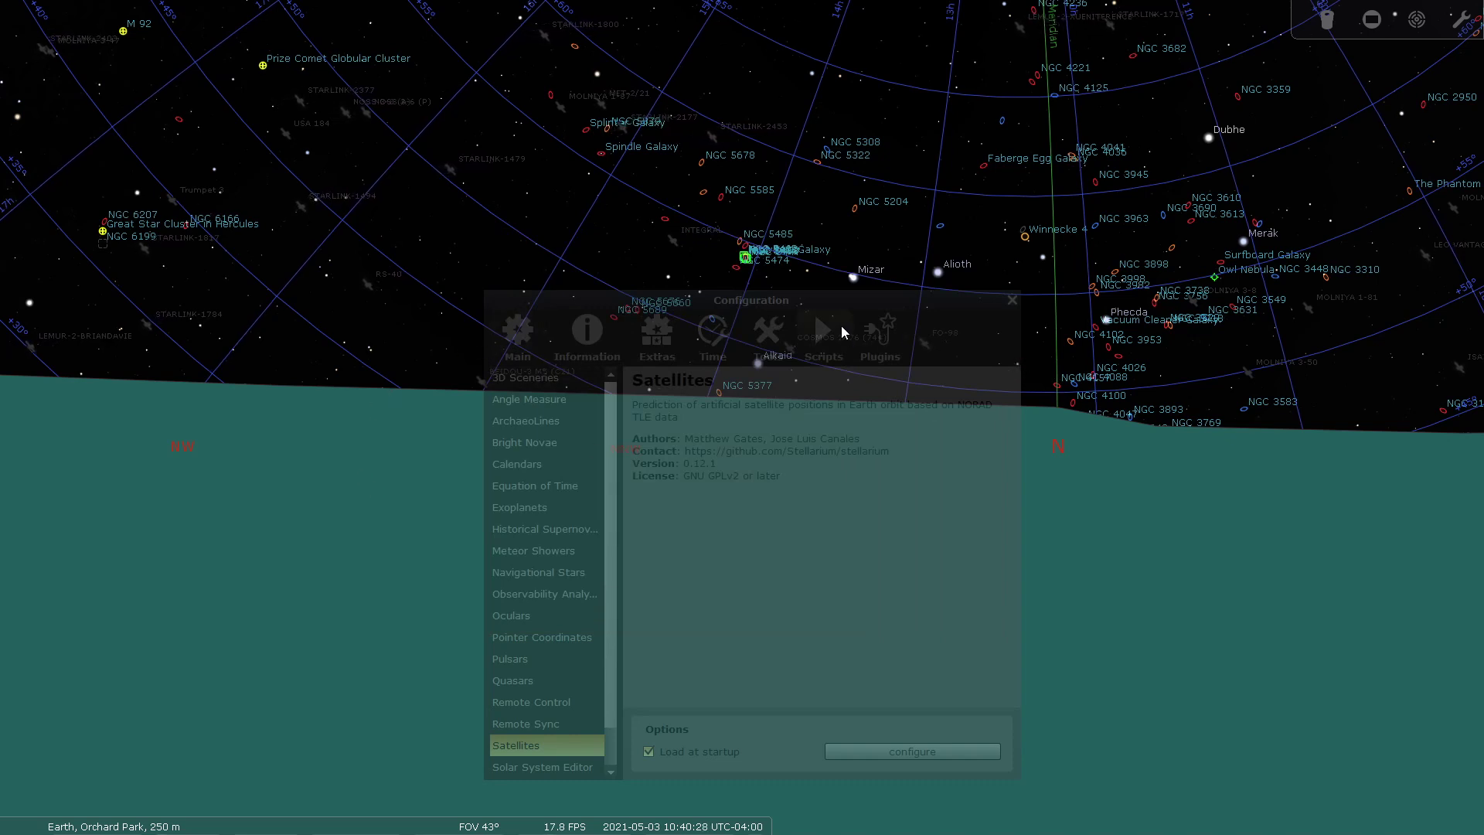
{"action": "left_click_drag", "start_coordinate": [814, 308], "coordinate": [807, 212]}
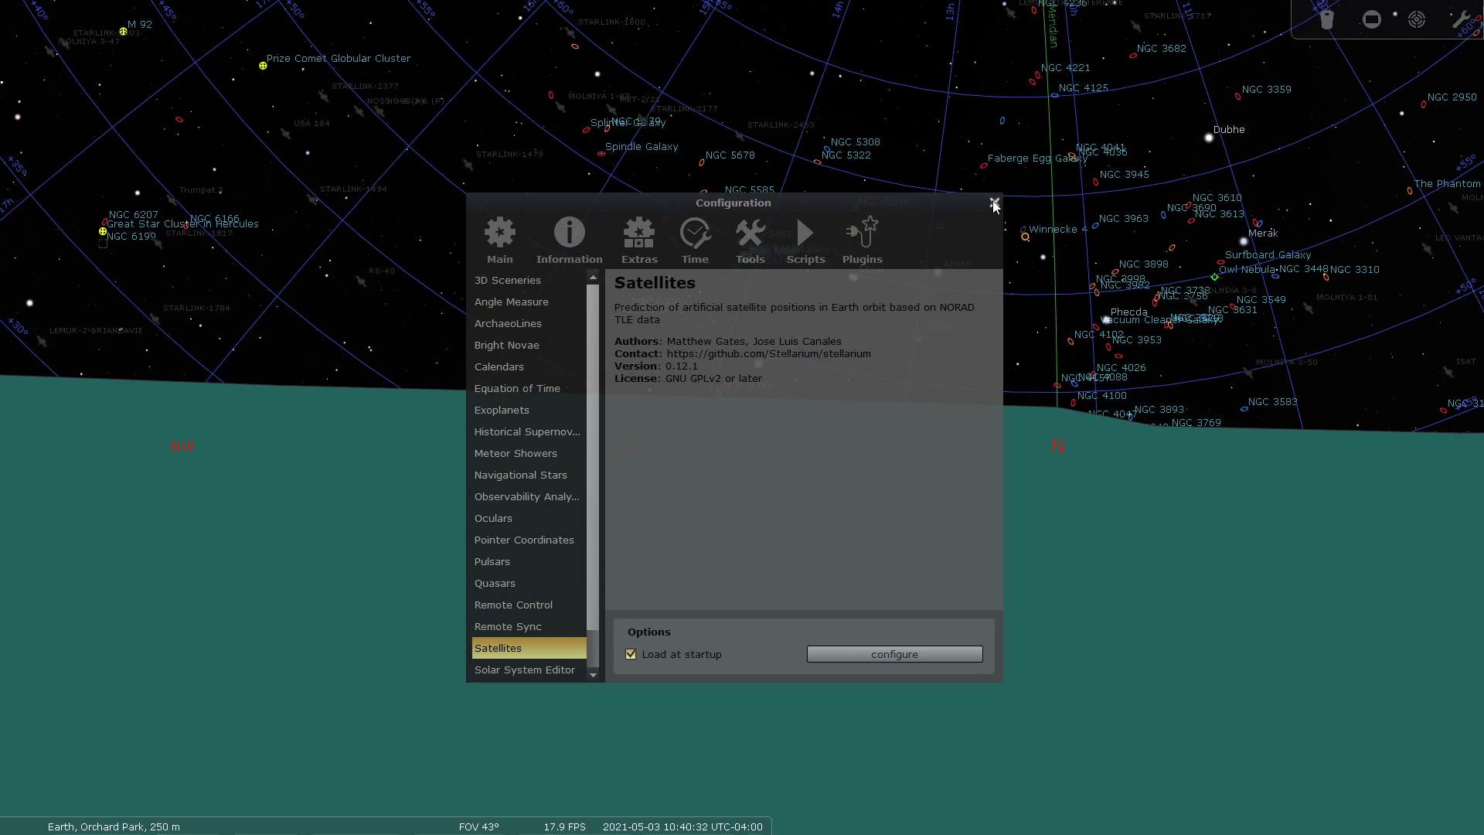
{"action": "left_click", "coordinate": [501, 236]}
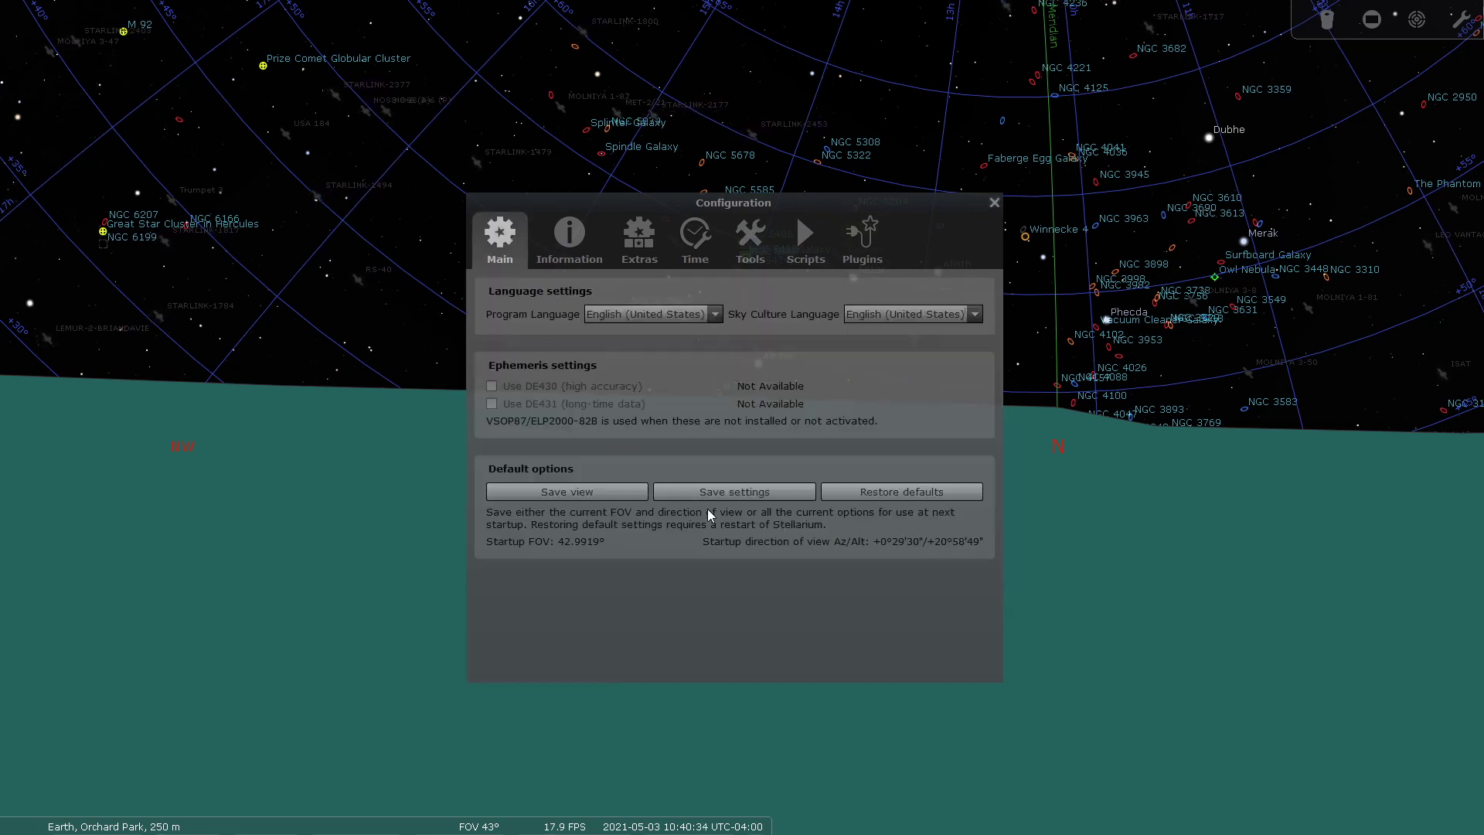
{"action": "left_click", "coordinate": [994, 202]}
Step: Turn the satellite hints off and on again over the western sky
{"action": "left_click_drag", "start_coordinate": [822, 374], "coordinate": [871, 507]}
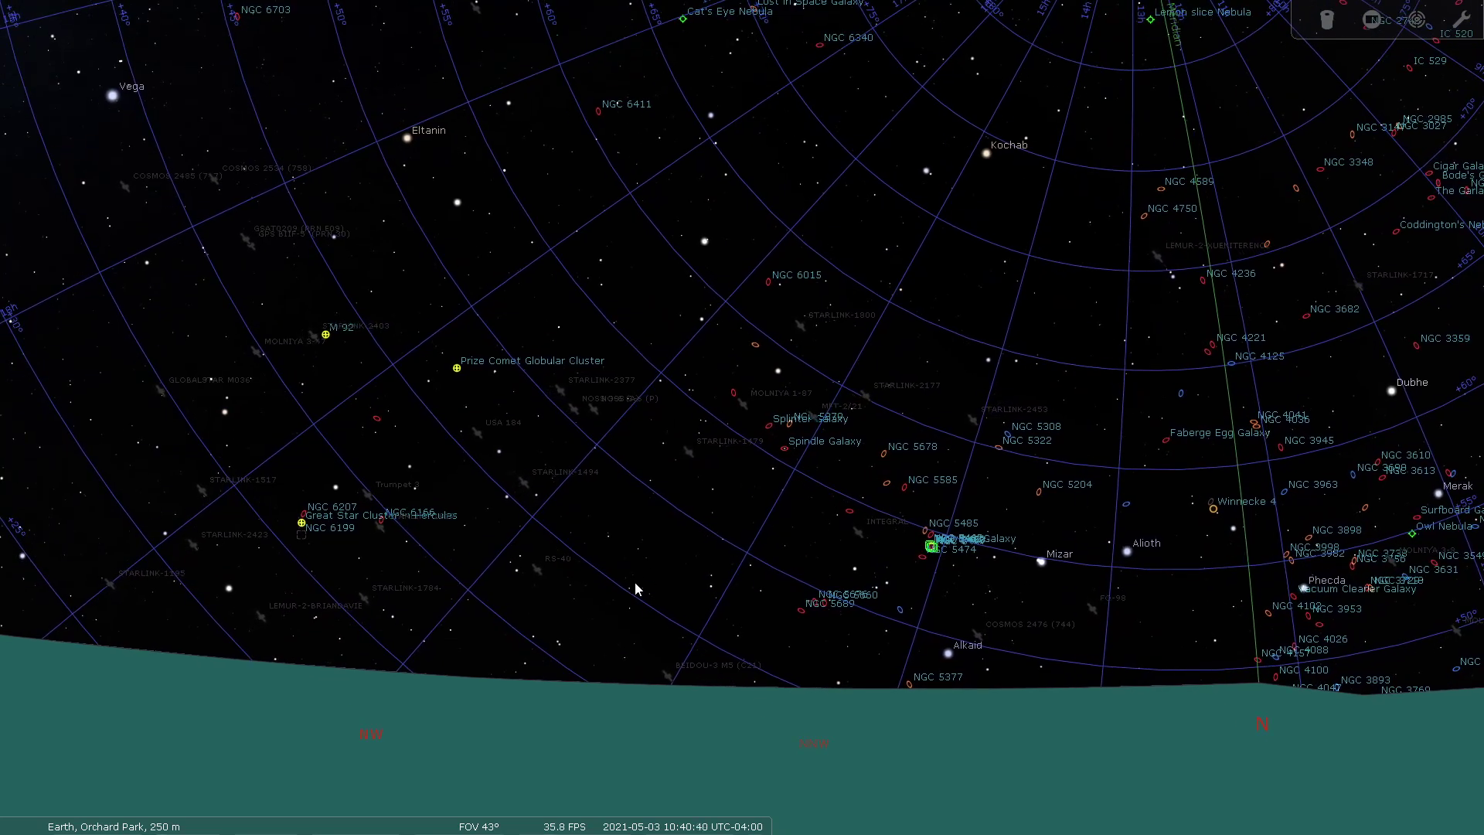
{"action": "left_click_drag", "start_coordinate": [636, 589], "coordinate": [1203, 623]}
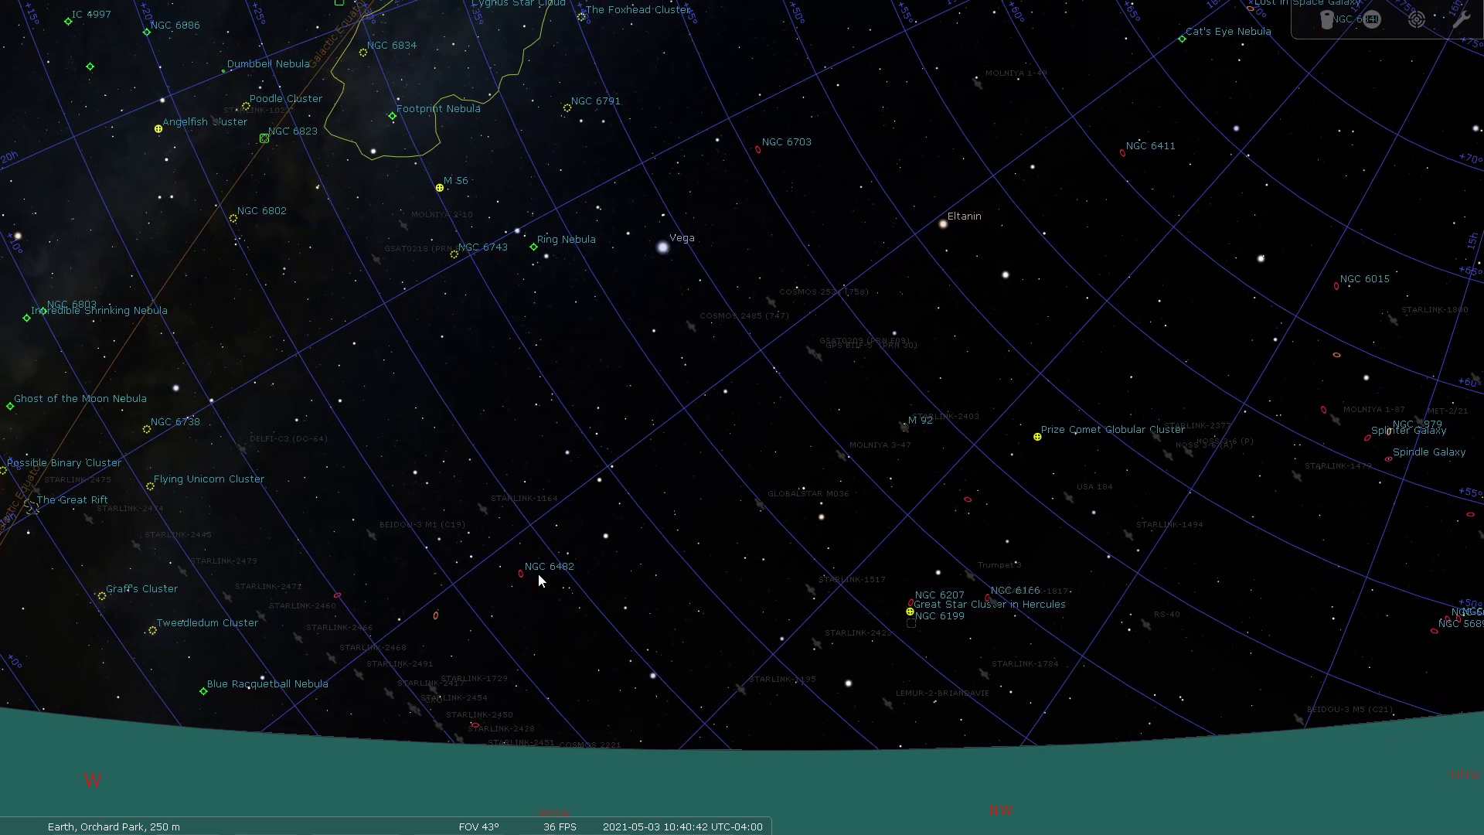
{"action": "left_click_drag", "start_coordinate": [538, 573], "coordinate": [919, 177]}
{"action": "scroll", "coordinate": [894, 592], "scroll_direction": "up", "scroll_amount": 4}
{"action": "mouse_move", "coordinate": [154, 821]}
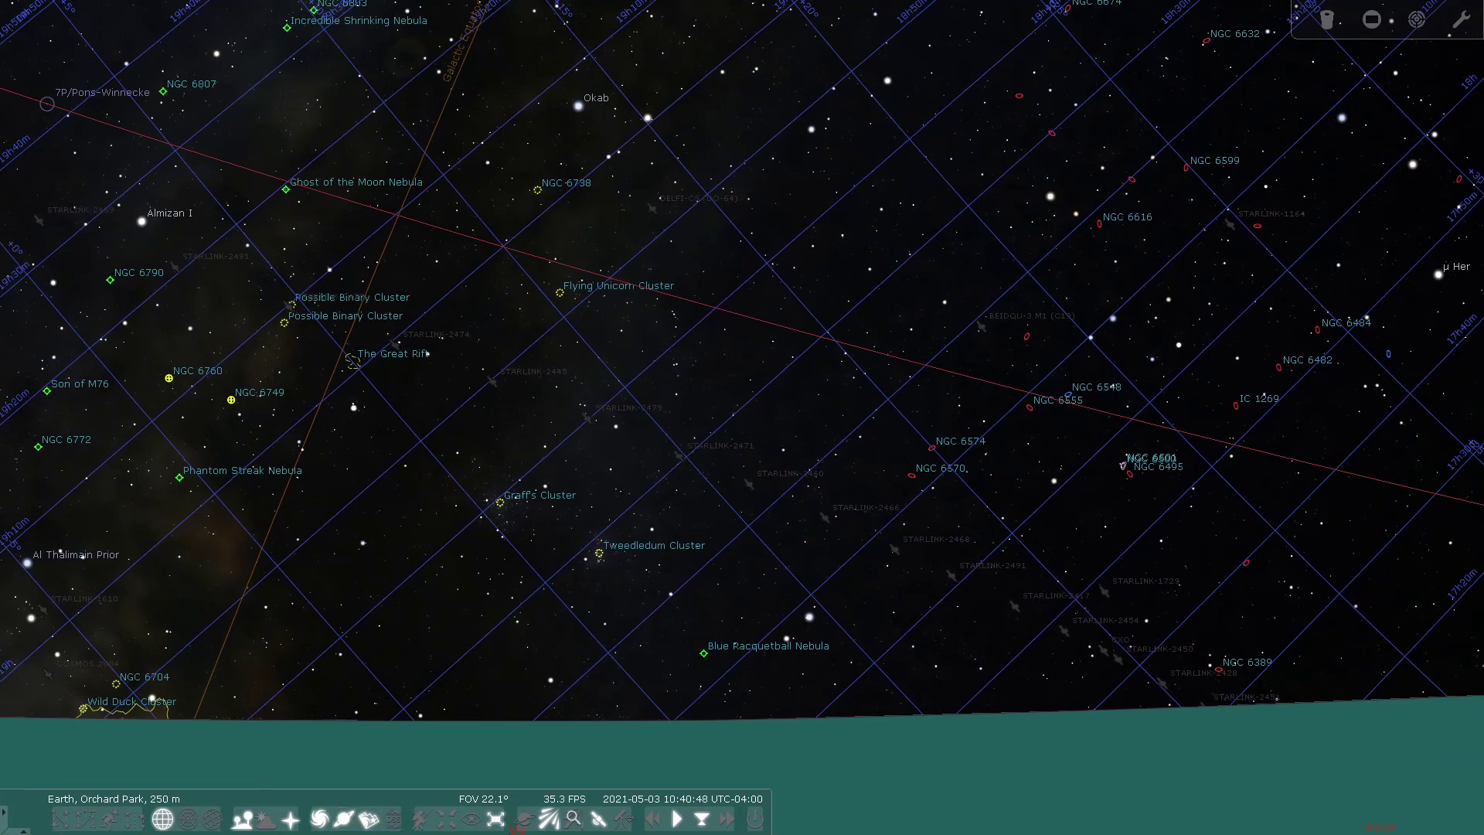
{"action": "left_click", "coordinate": [598, 819]}
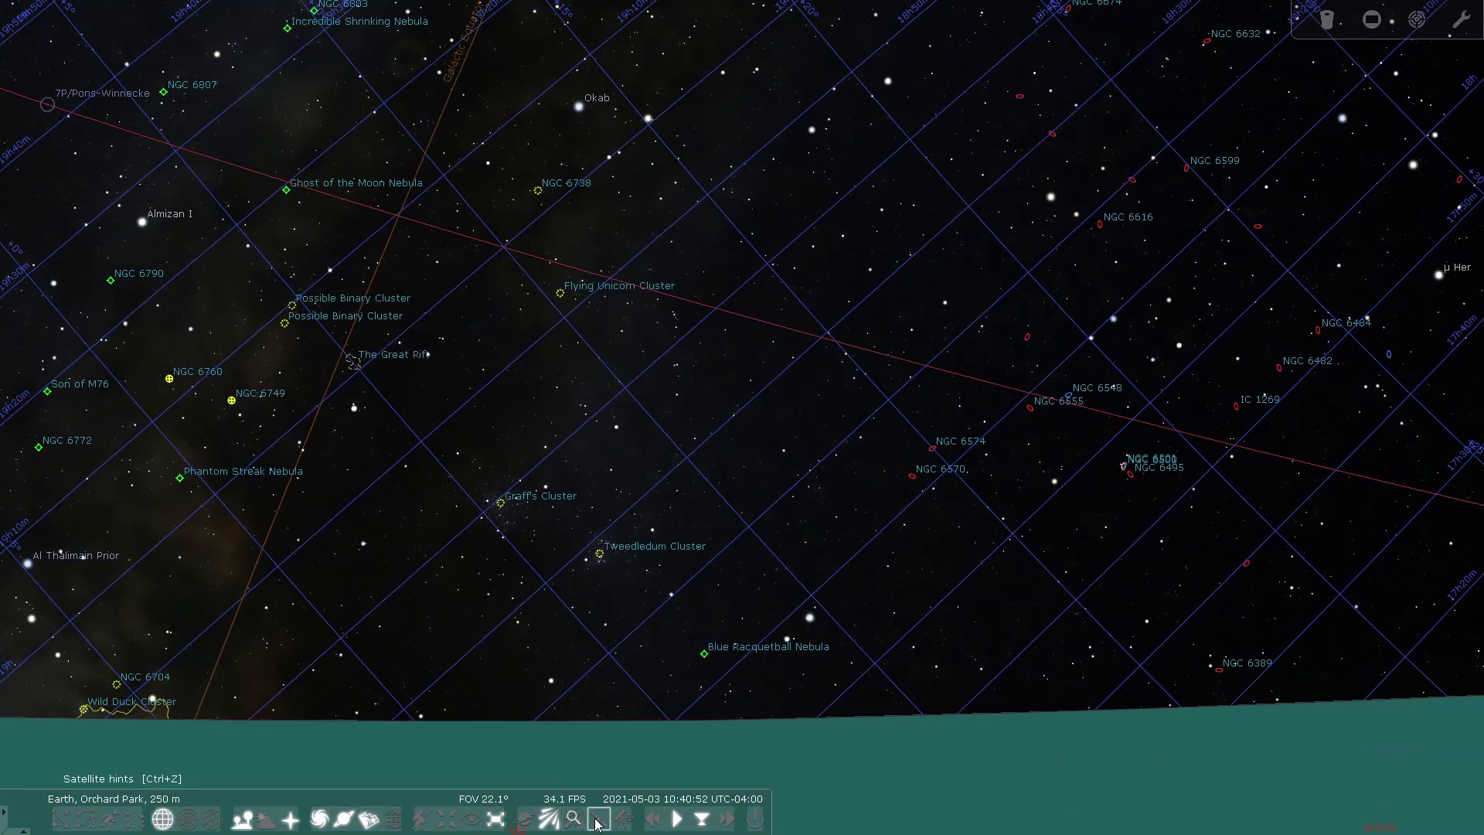
{"action": "left_click", "coordinate": [596, 824]}
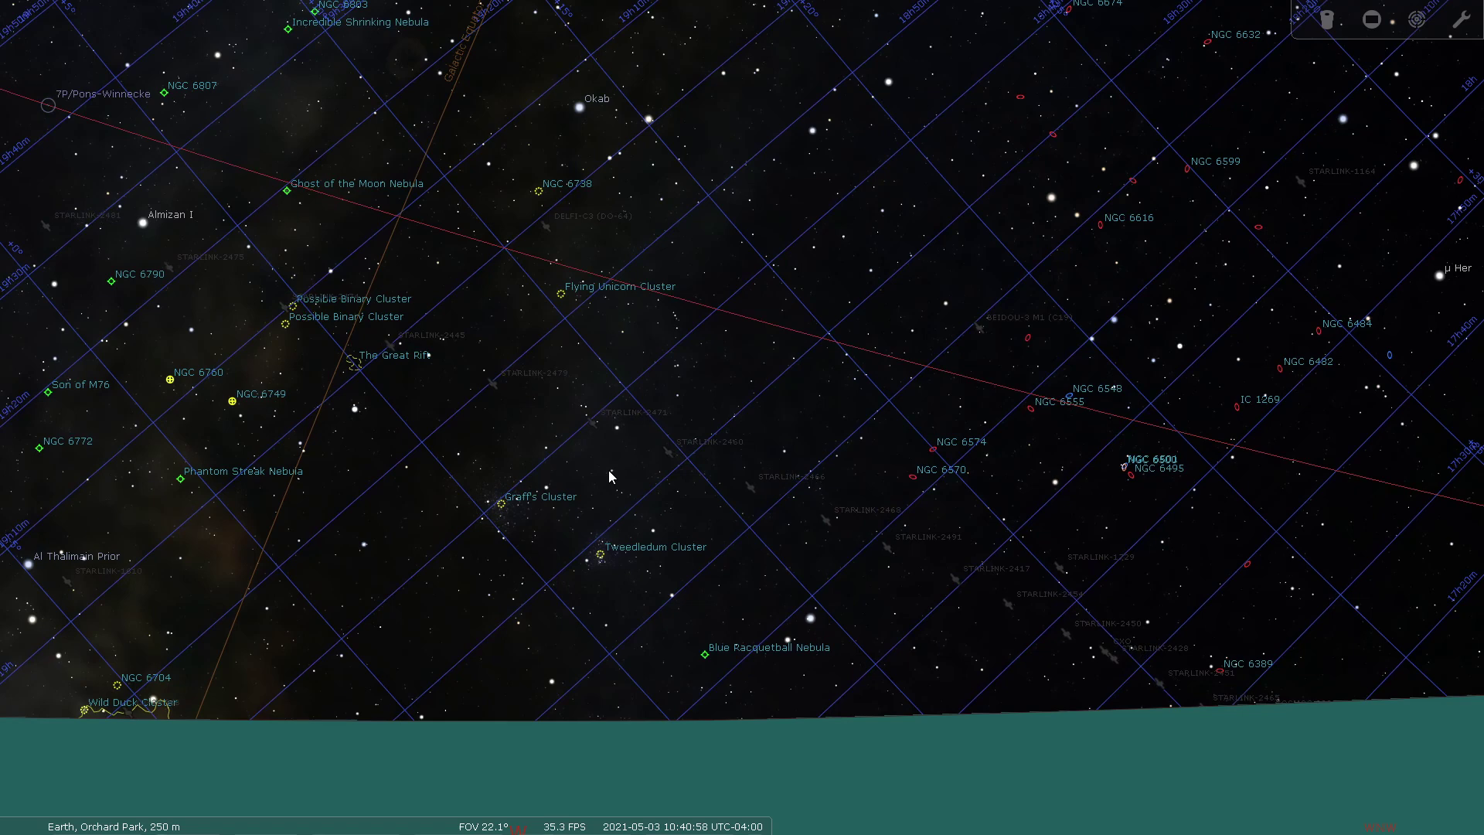
Step: Examine the satellites along the western horizon, widening the field of view toward the Moon, Saturn and Jupiter
{"action": "key", "text": "Left"}
{"action": "key", "text": "Down"}
{"action": "key", "text": "Left"}
{"action": "key", "text": "Down"}
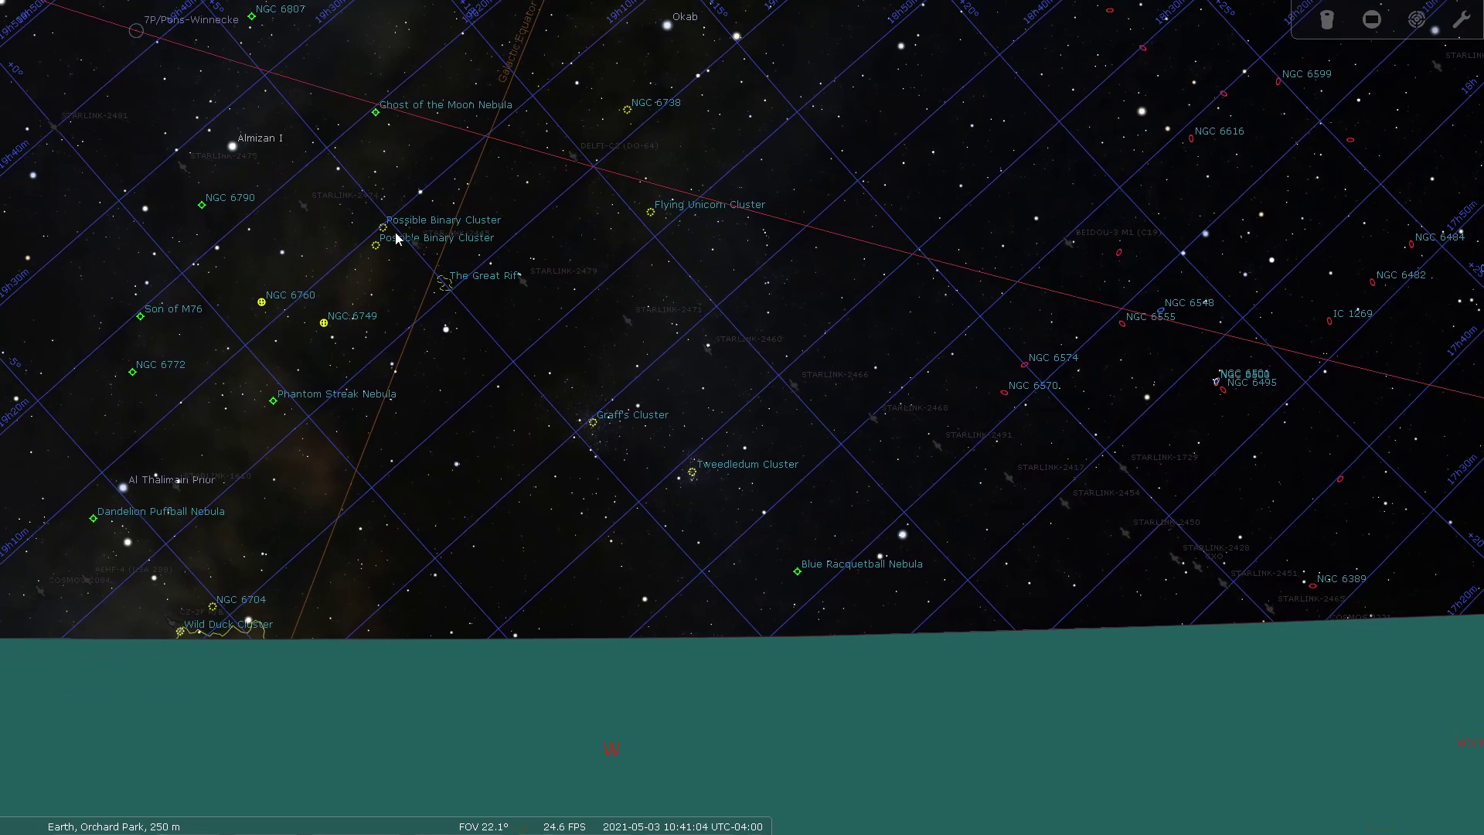
{"action": "scroll", "coordinate": [504, 327], "scroll_direction": "down", "scroll_amount": 3}
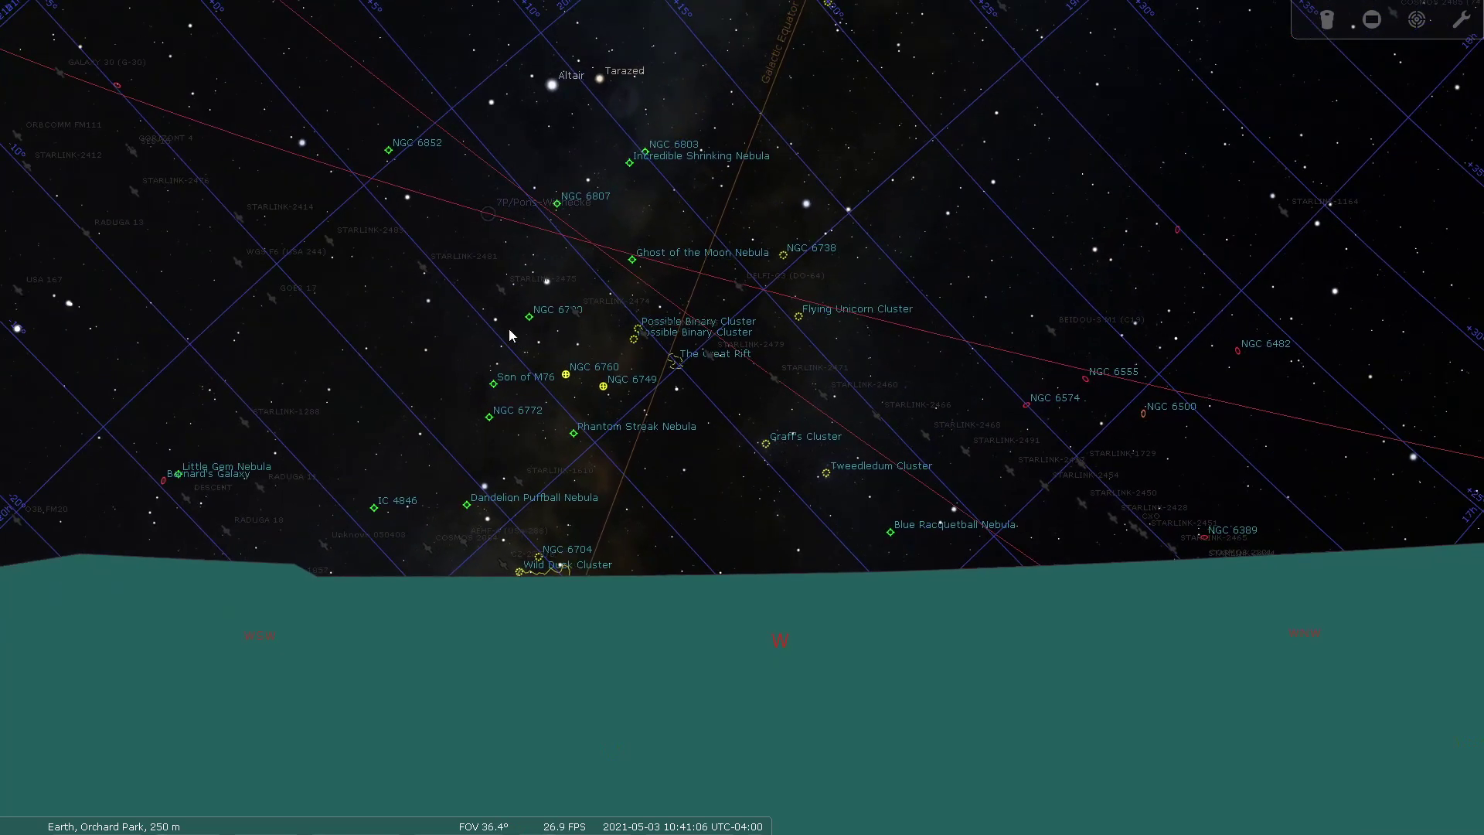
{"action": "scroll", "coordinate": [423, 353], "scroll_direction": "down", "scroll_amount": 2}
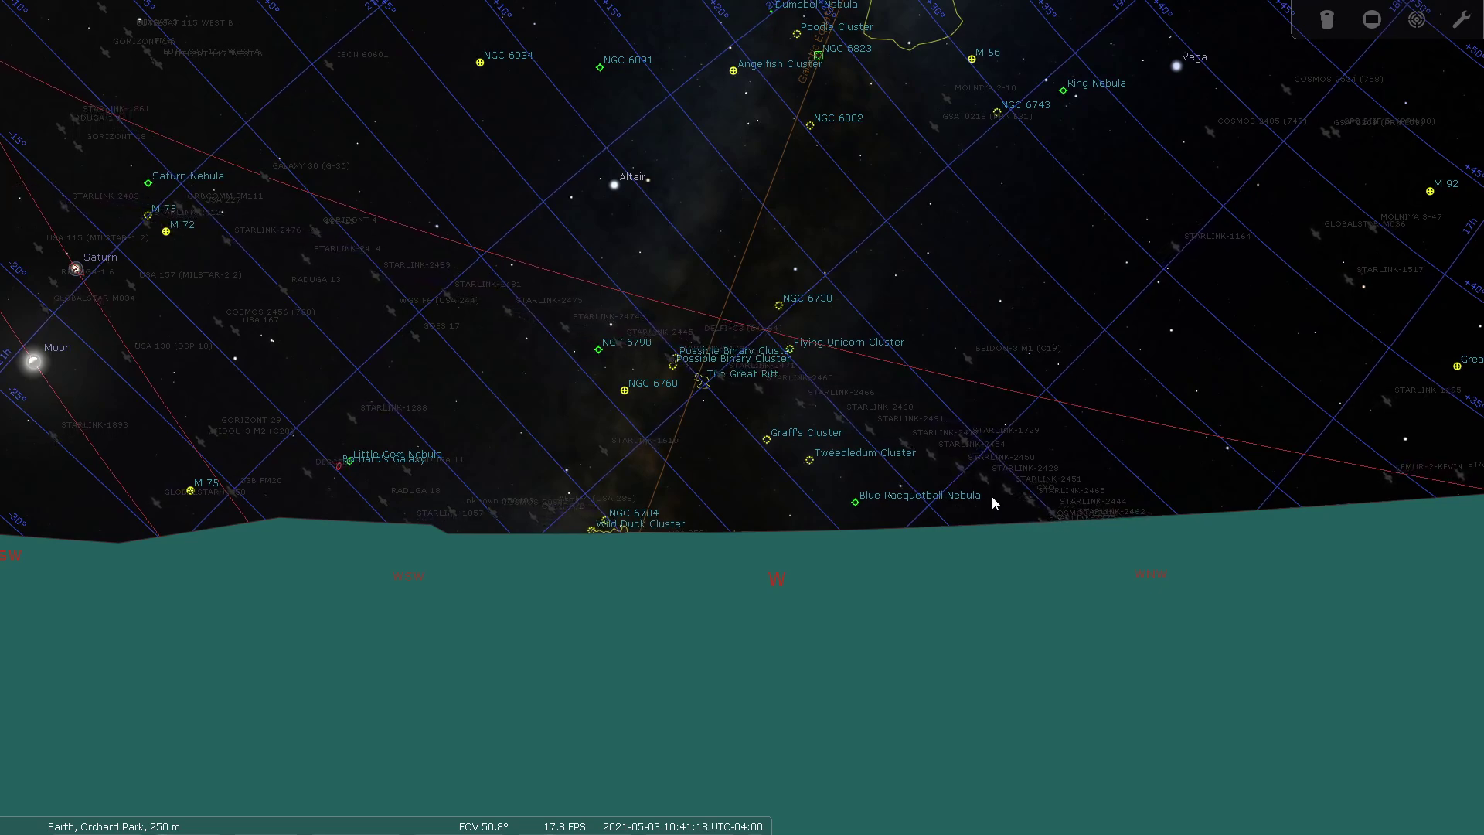
{"action": "left_click_drag", "start_coordinate": [991, 496], "coordinate": [1070, 566]}
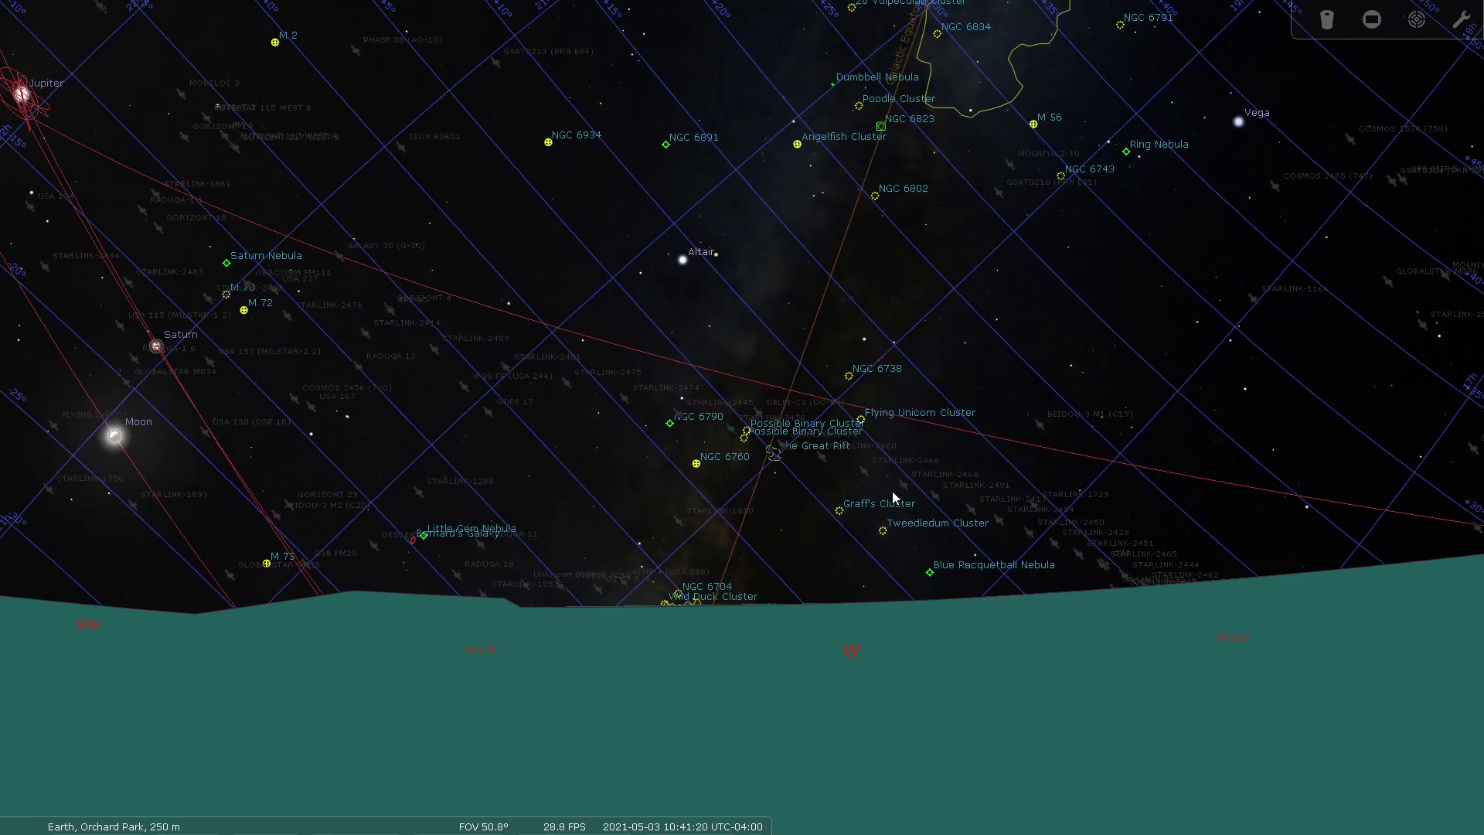
{"action": "left_click_drag", "start_coordinate": [617, 463], "coordinate": [945, 478]}
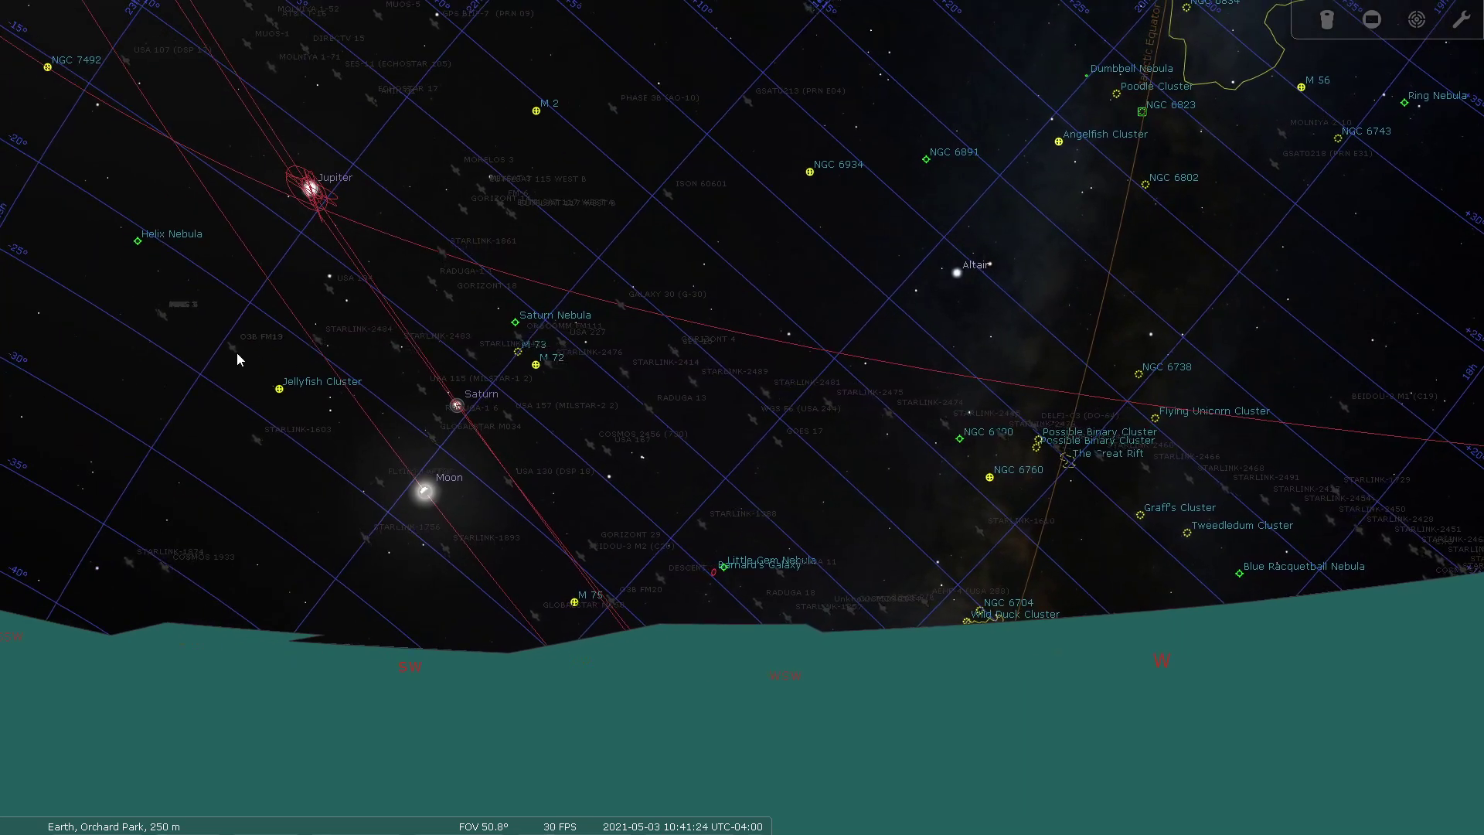
{"action": "left_click_drag", "start_coordinate": [237, 359], "coordinate": [411, 359]}
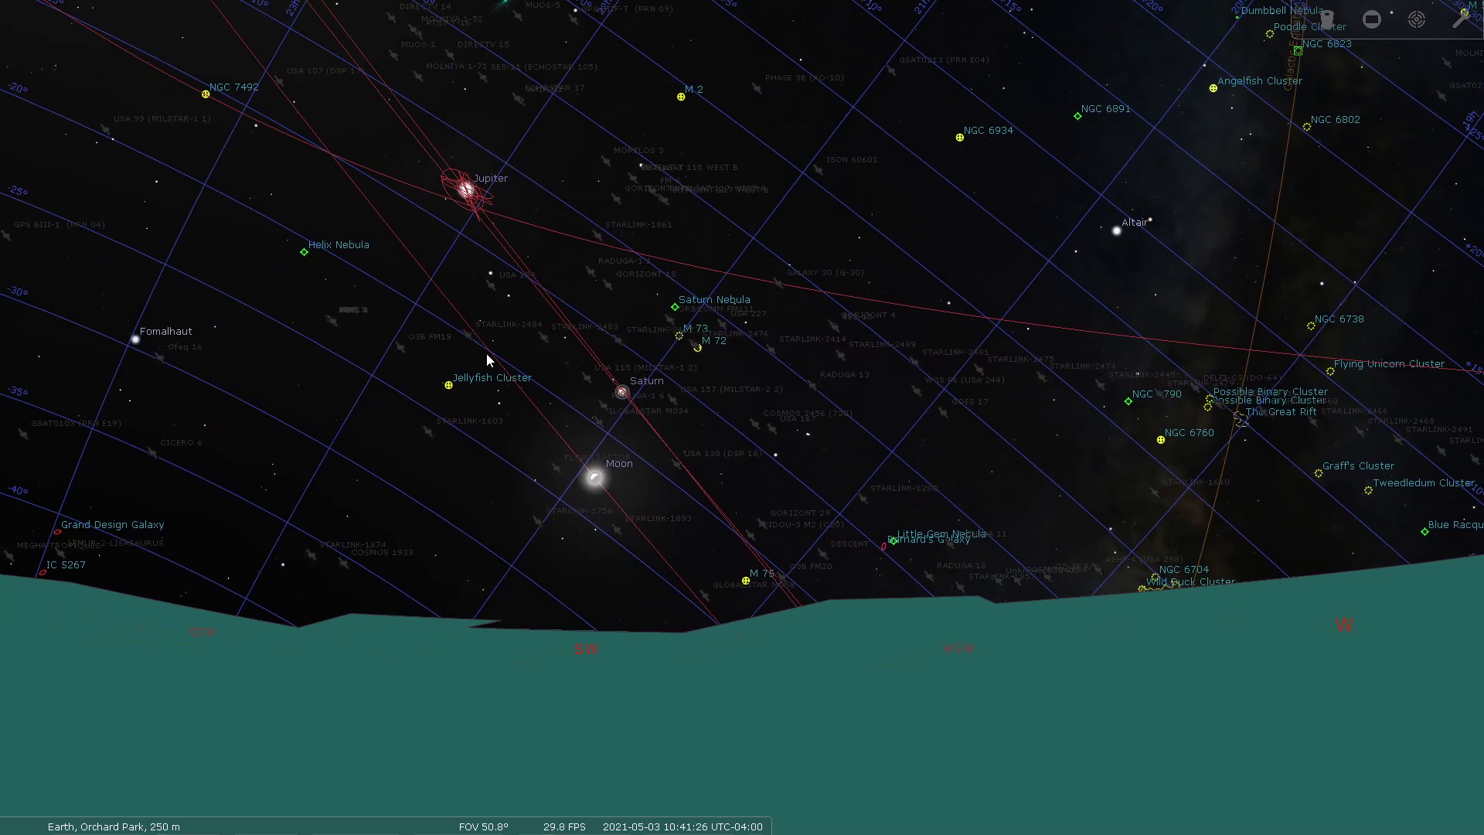
Step: Select the satellite STARLINK-2484 near the Jellyfish Cluster to view its information, and clear the selection
{"action": "left_click", "coordinate": [457, 337]}
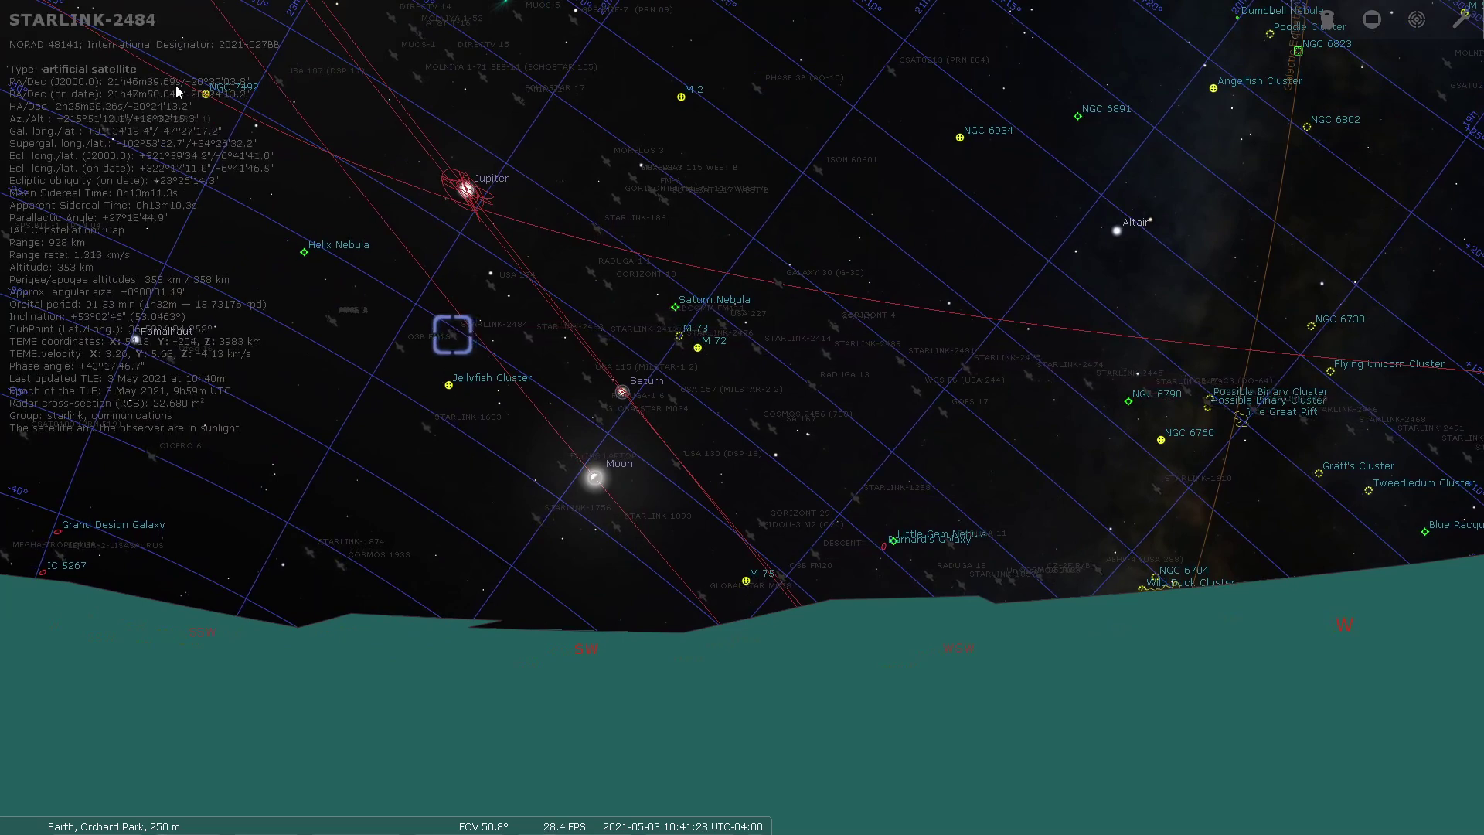
{"action": "left_click_drag", "start_coordinate": [1197, 514], "coordinate": [685, 387]}
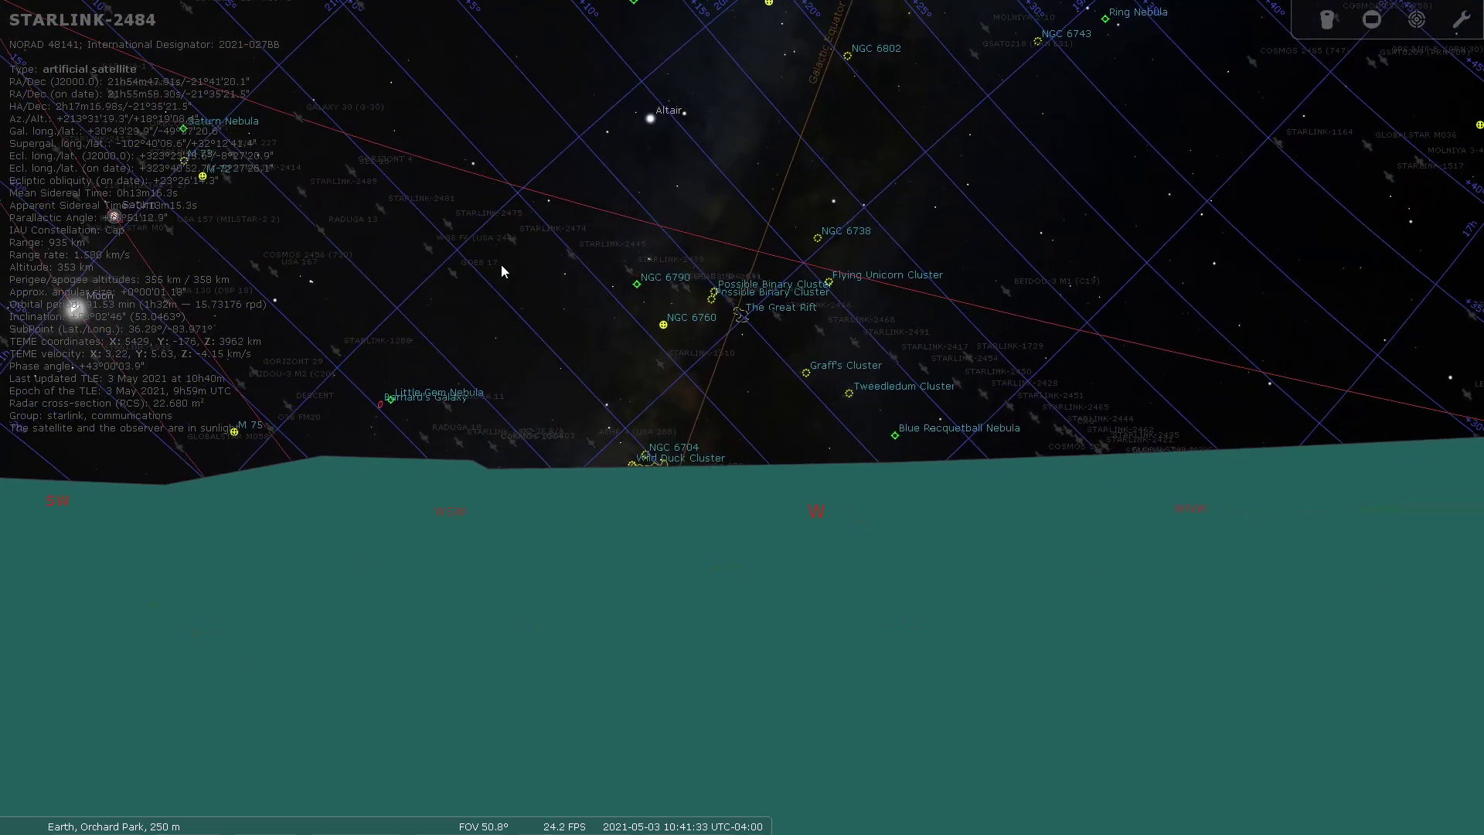
{"action": "right_click", "coordinate": [492, 85]}
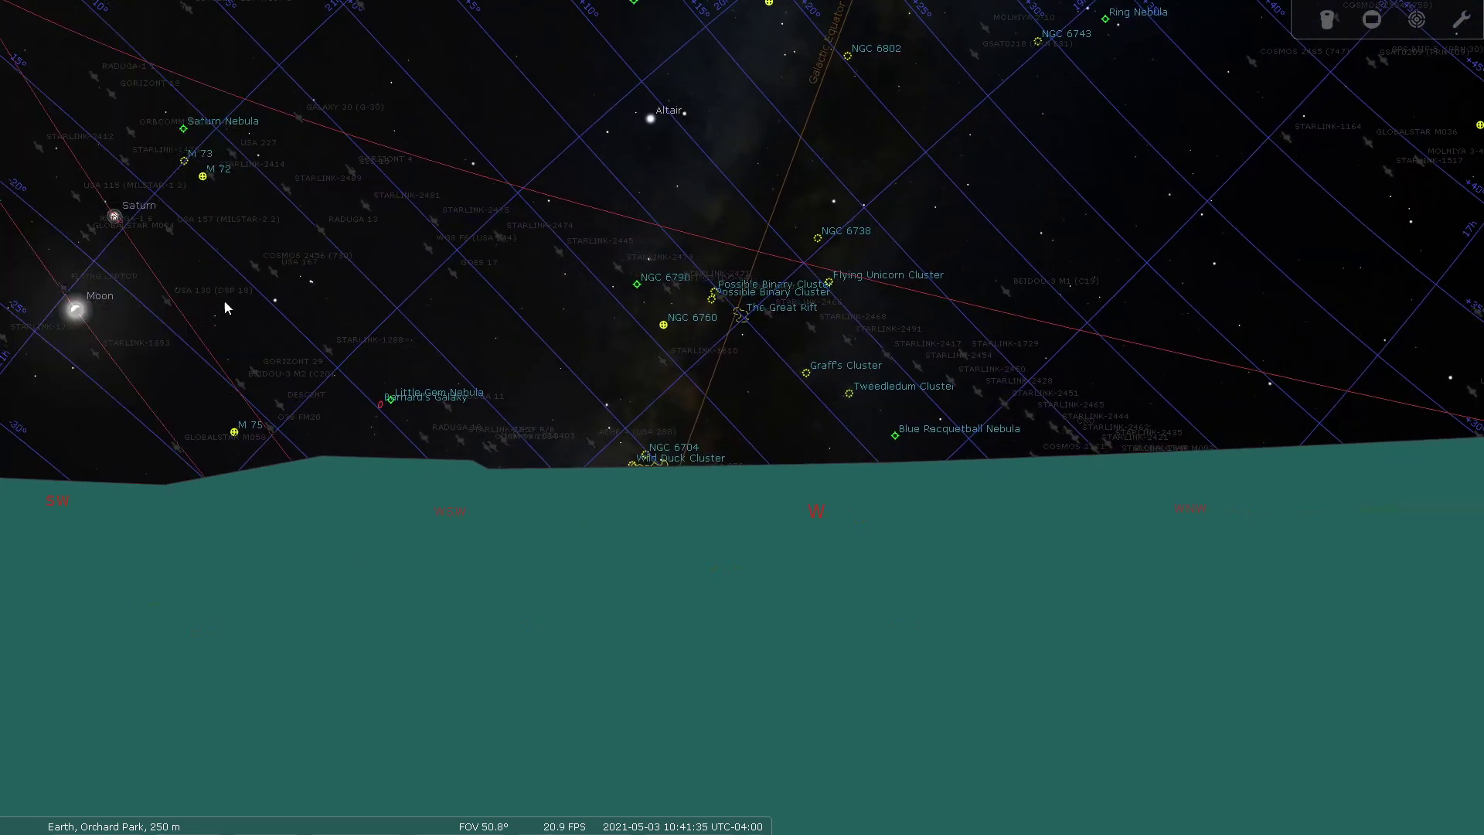
Step: Examine the satellites between the Moon and the western horizon, including the higher sky around Altair and Vega
{"action": "left_click_drag", "start_coordinate": [219, 272], "coordinate": [620, 339]}
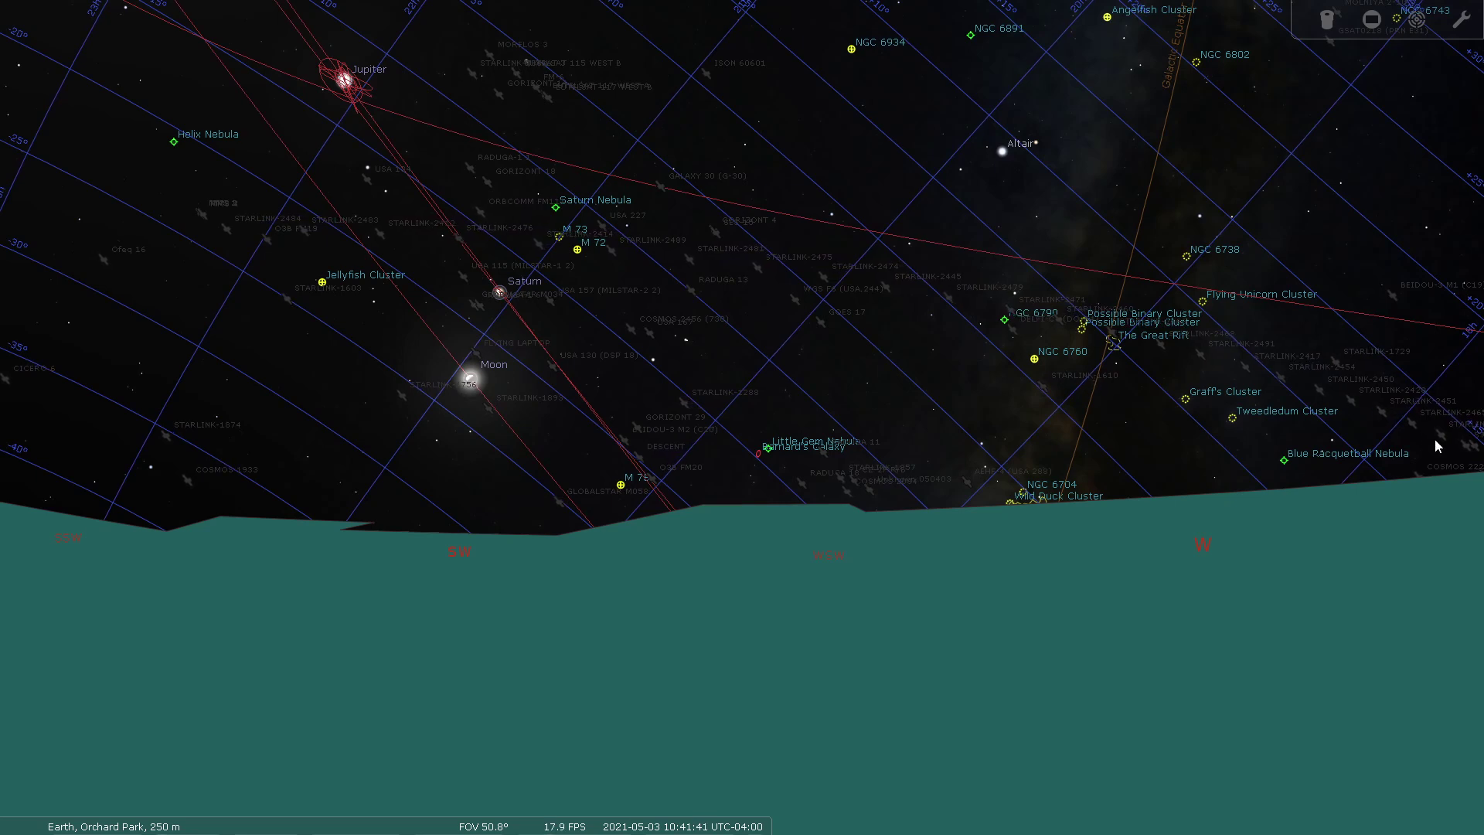
{"action": "left_click_drag", "start_coordinate": [758, 348], "coordinate": [549, 306]}
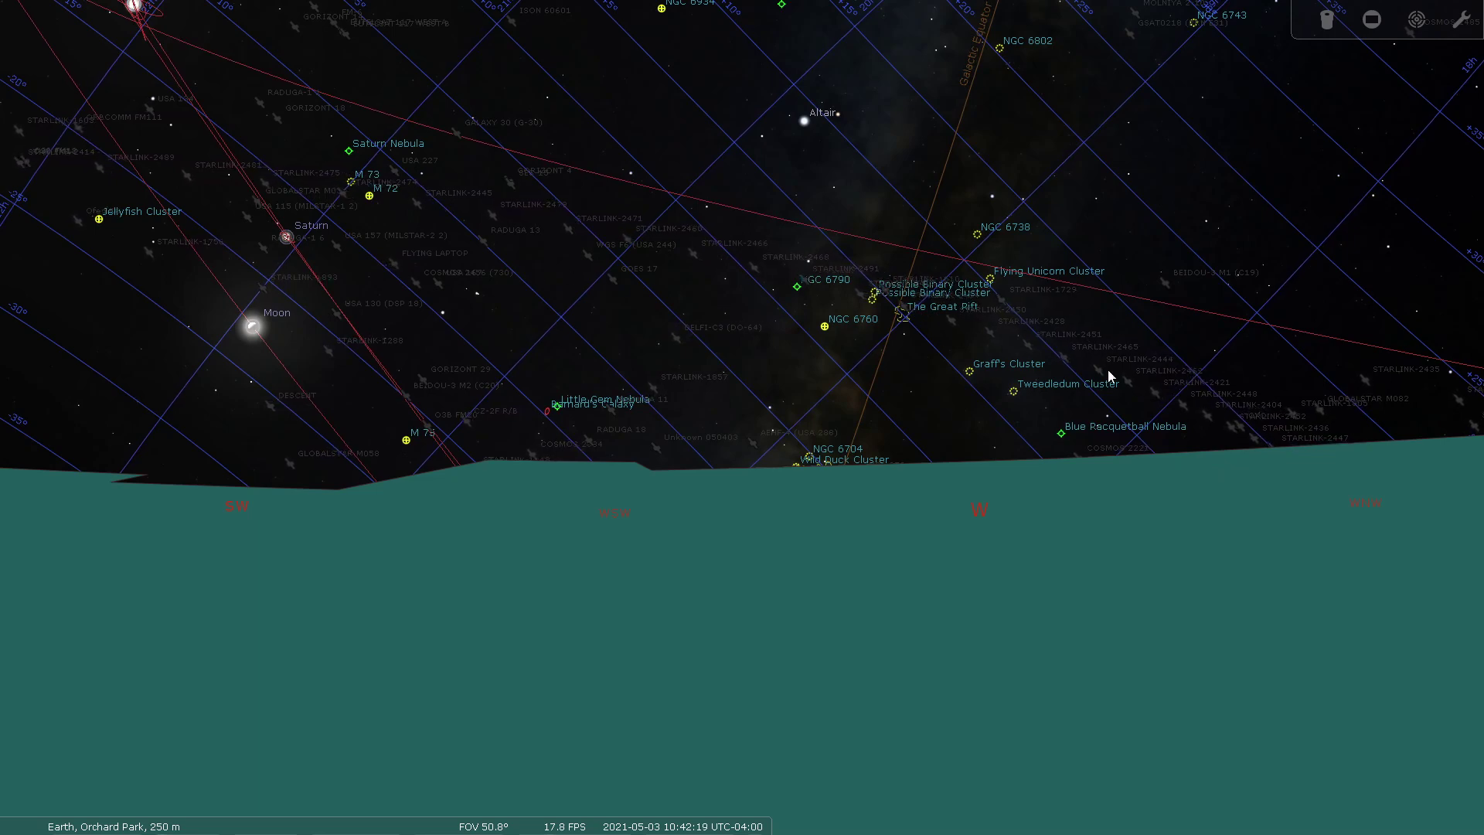
{"action": "key", "text": "Up"}
{"action": "key", "text": "Right"}
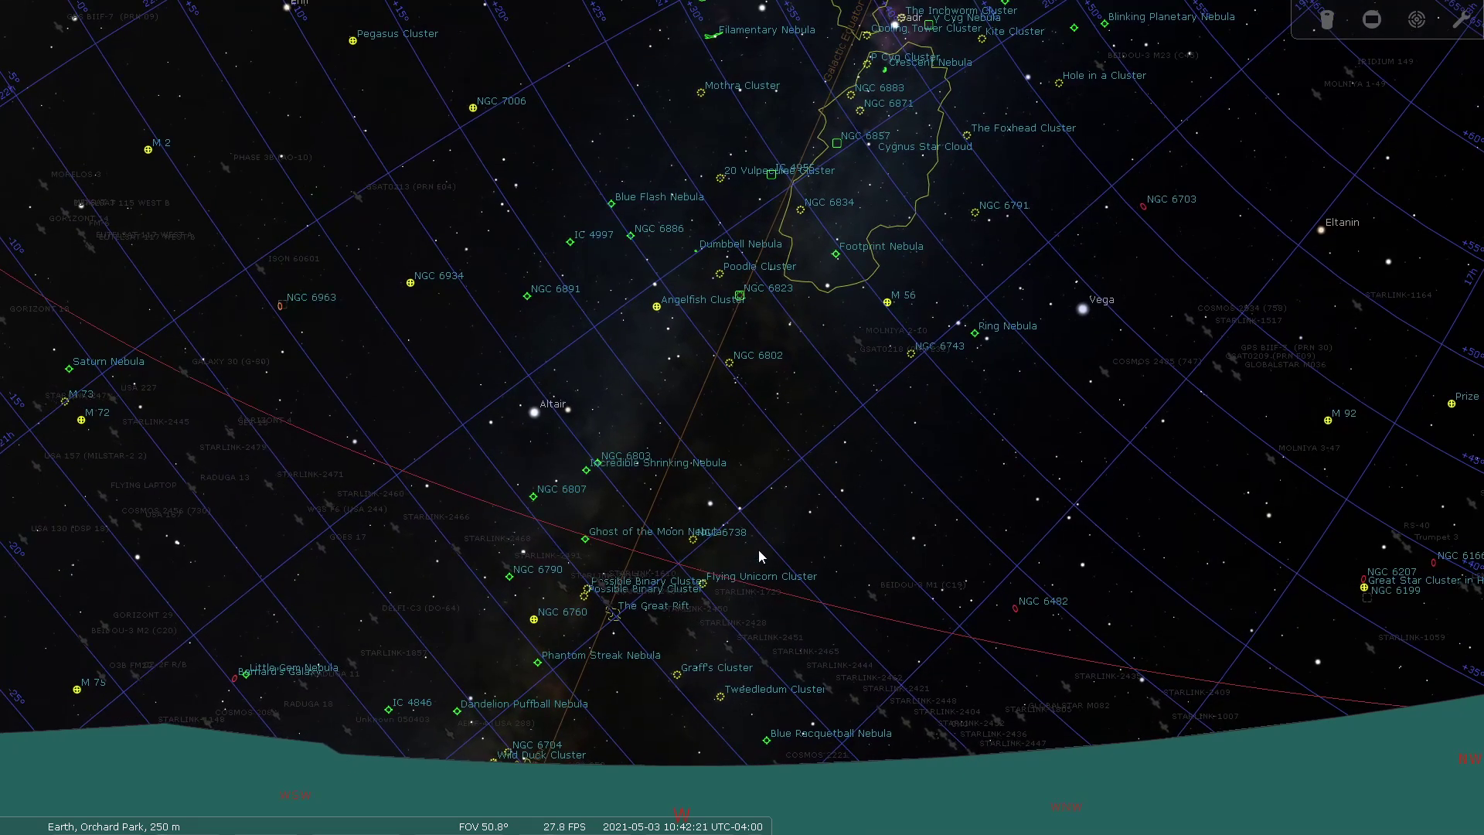
{"action": "key", "text": "Left"}
{"action": "key", "text": "Down"}
{"action": "left_click_drag", "start_coordinate": [628, 490], "coordinate": [768, 401]}
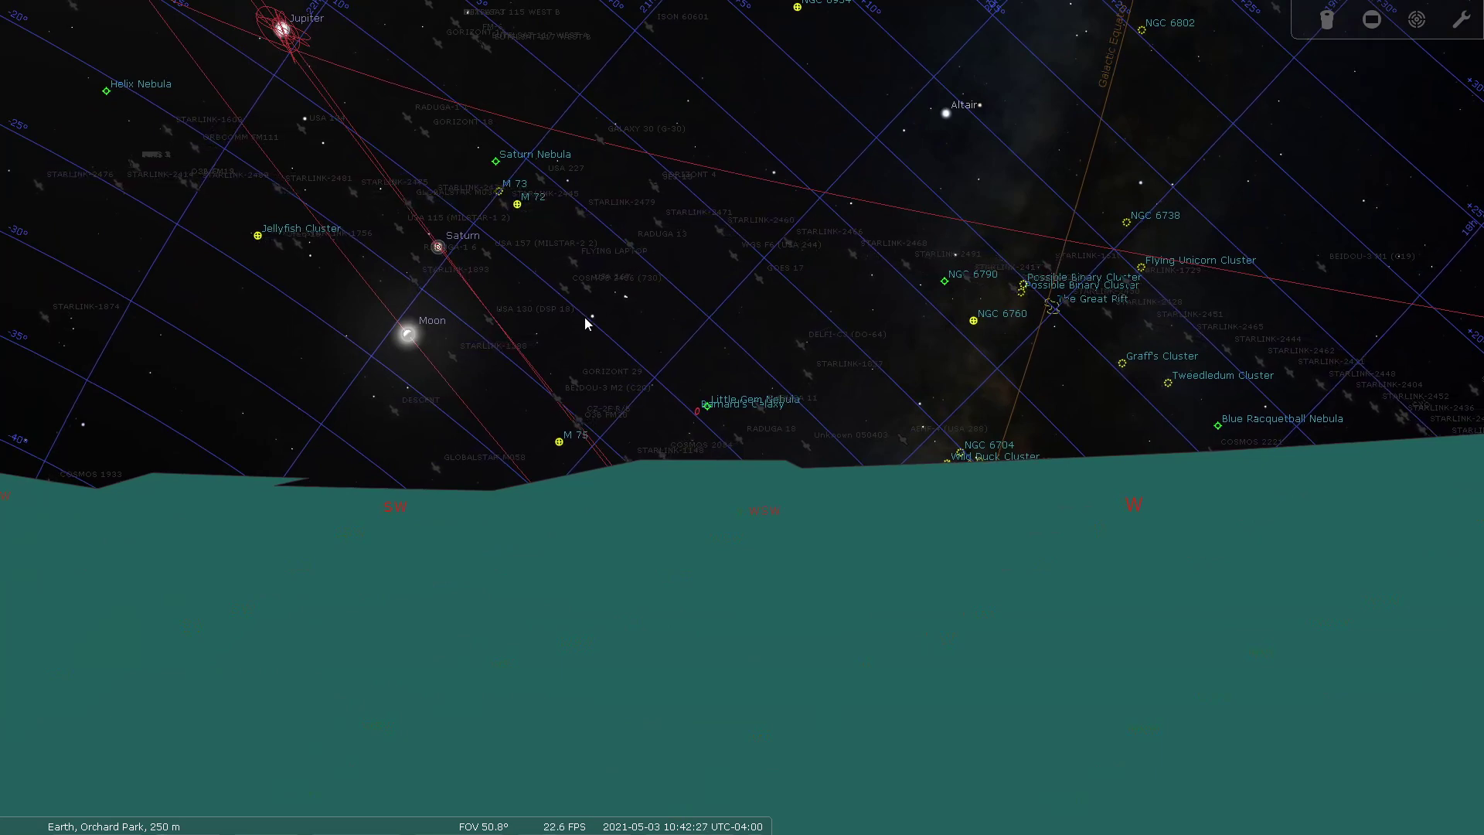
Step: Survey the satellites from the southwest to the southern meridian and back toward the west
{"action": "left_click_drag", "start_coordinate": [580, 328], "coordinate": [852, 406]}
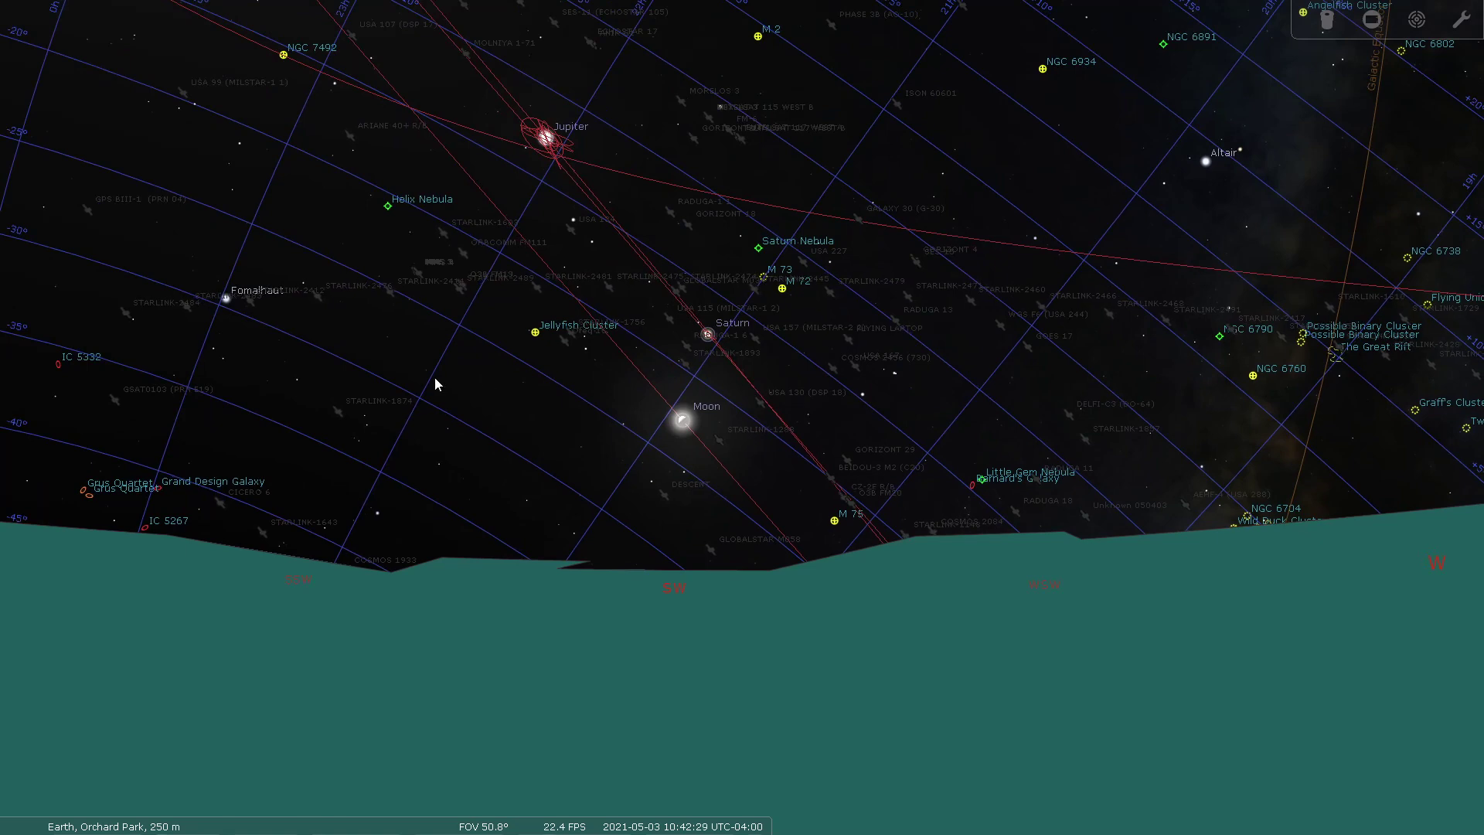
{"action": "left_click_drag", "start_coordinate": [434, 378], "coordinate": [625, 360]}
{"action": "left_click_drag", "start_coordinate": [481, 354], "coordinate": [560, 344]}
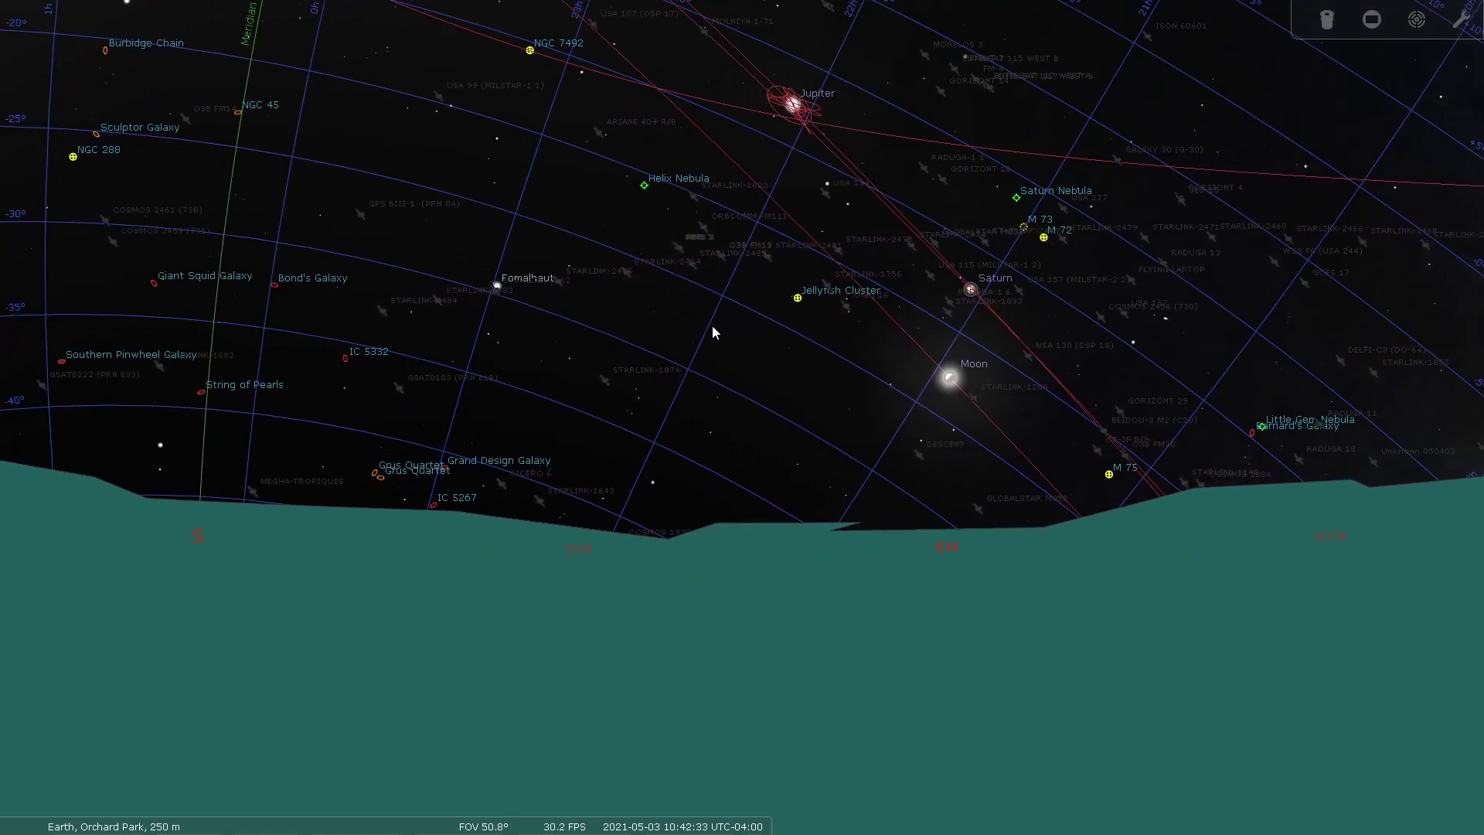
{"action": "left_click_drag", "start_coordinate": [713, 326], "coordinate": [712, 330]}
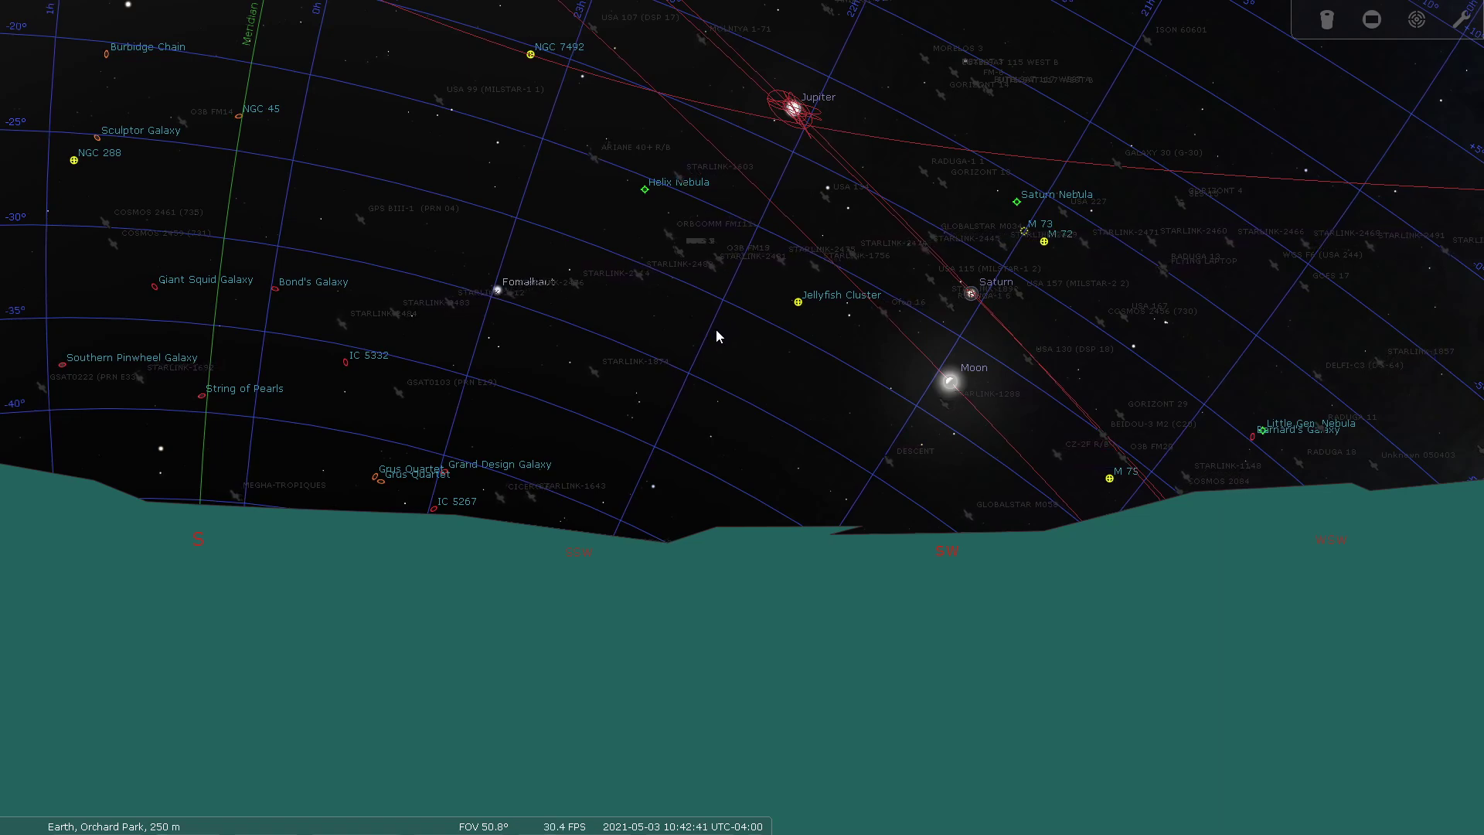
{"action": "left_click_drag", "start_coordinate": [716, 331], "coordinate": [587, 363]}
{"action": "left_click_drag", "start_coordinate": [938, 331], "coordinate": [682, 321]}
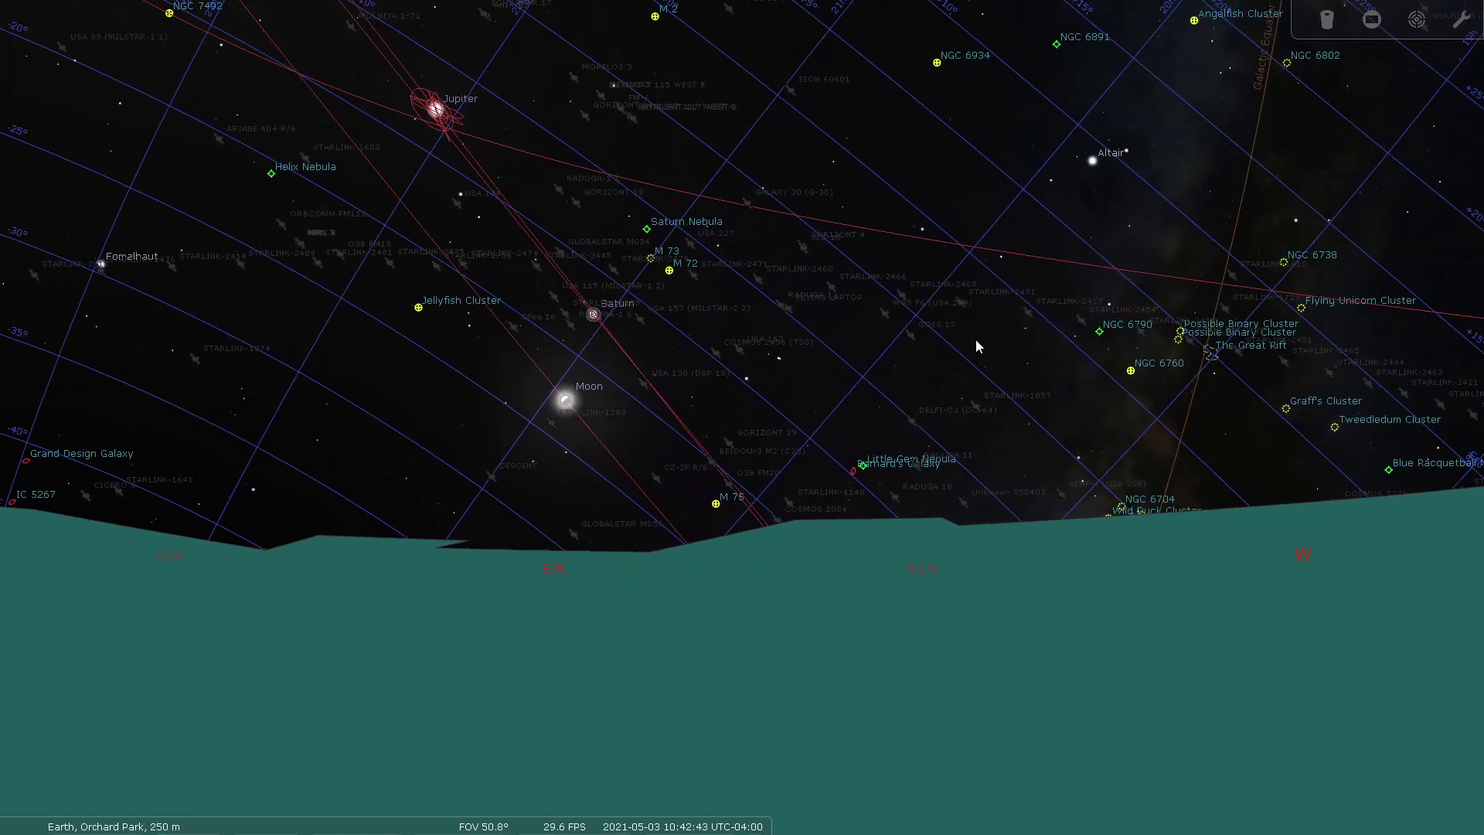
{"action": "left_click_drag", "start_coordinate": [979, 338], "coordinate": [814, 306]}
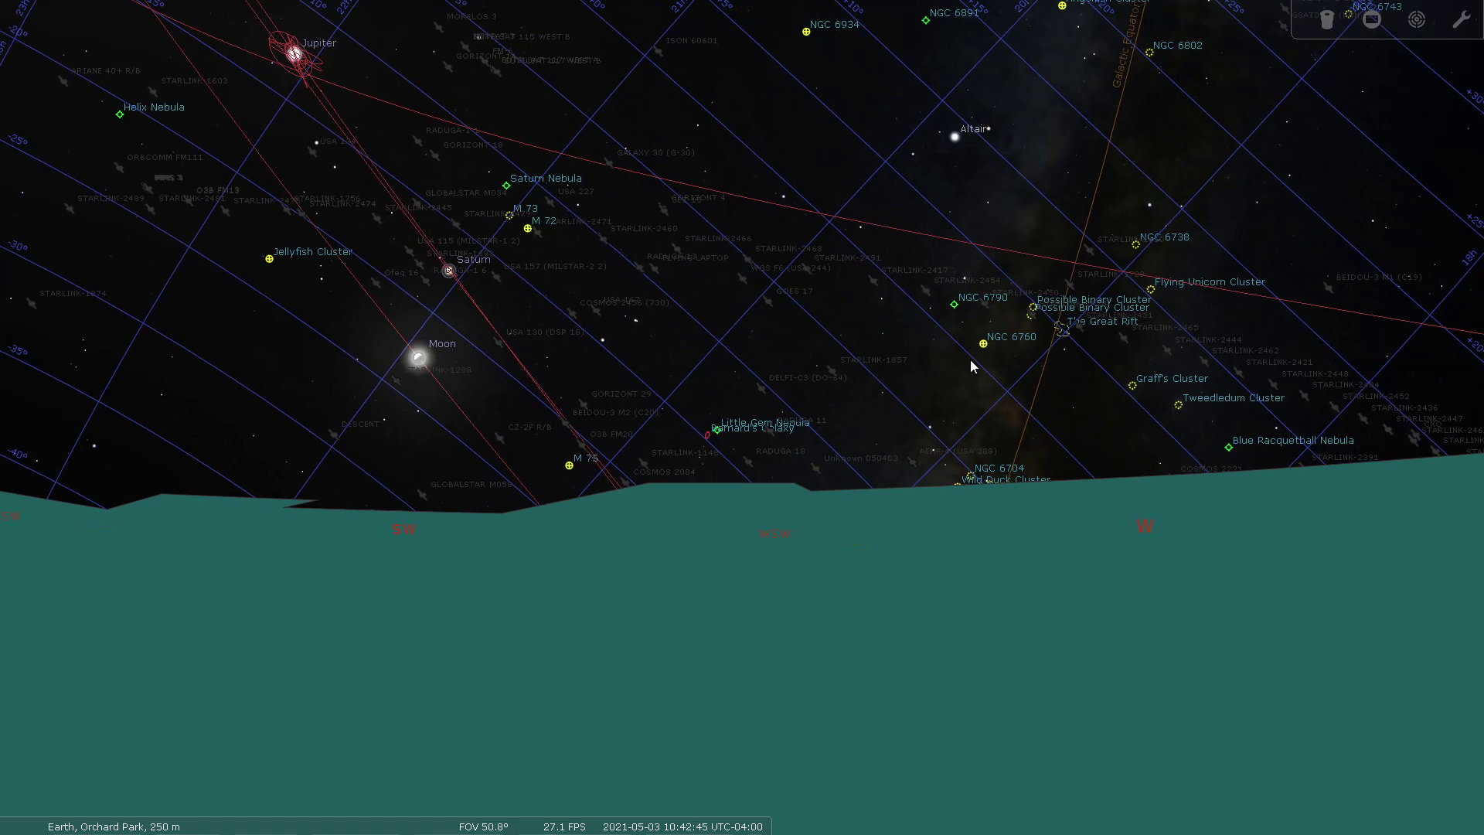
Step: Examine the line of Starlink satellites from the western horizon past Saturn and Fomalhaut to the south, and return to the west
{"action": "left_click_drag", "start_coordinate": [970, 360], "coordinate": [889, 295]}
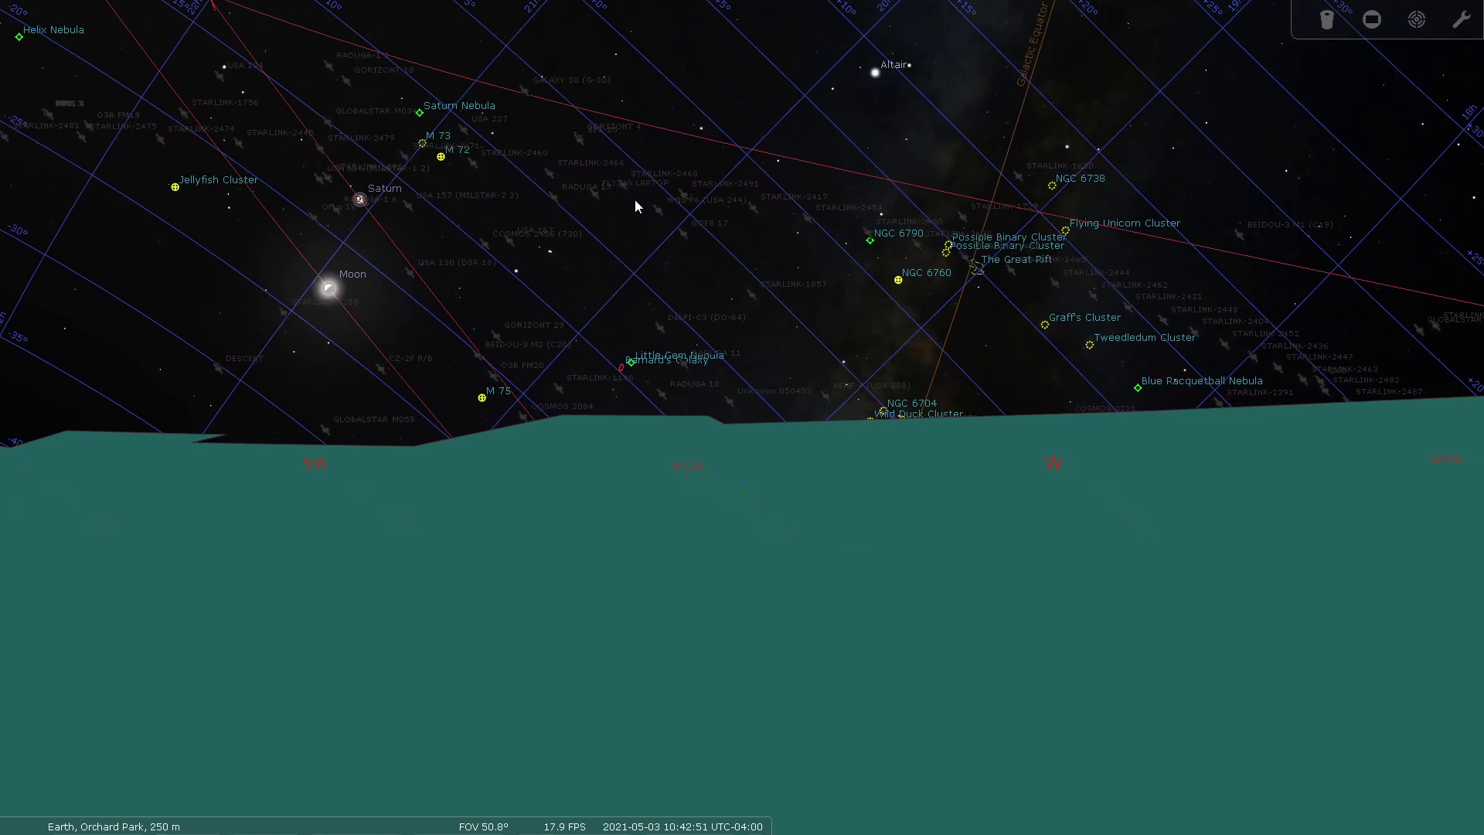
{"action": "left_click_drag", "start_coordinate": [627, 317], "coordinate": [933, 347]}
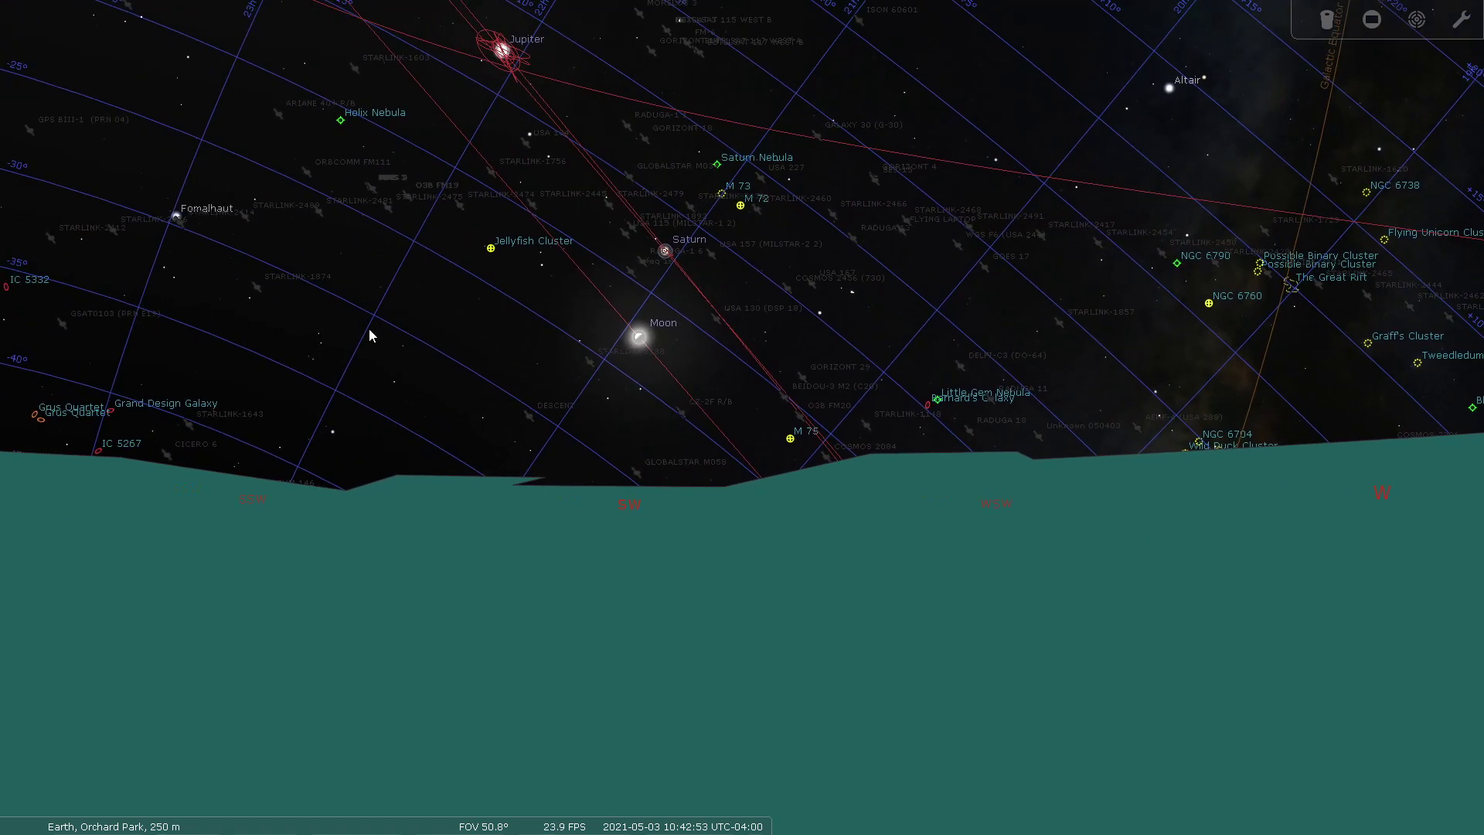
{"action": "left_click_drag", "start_coordinate": [369, 328], "coordinate": [633, 369]}
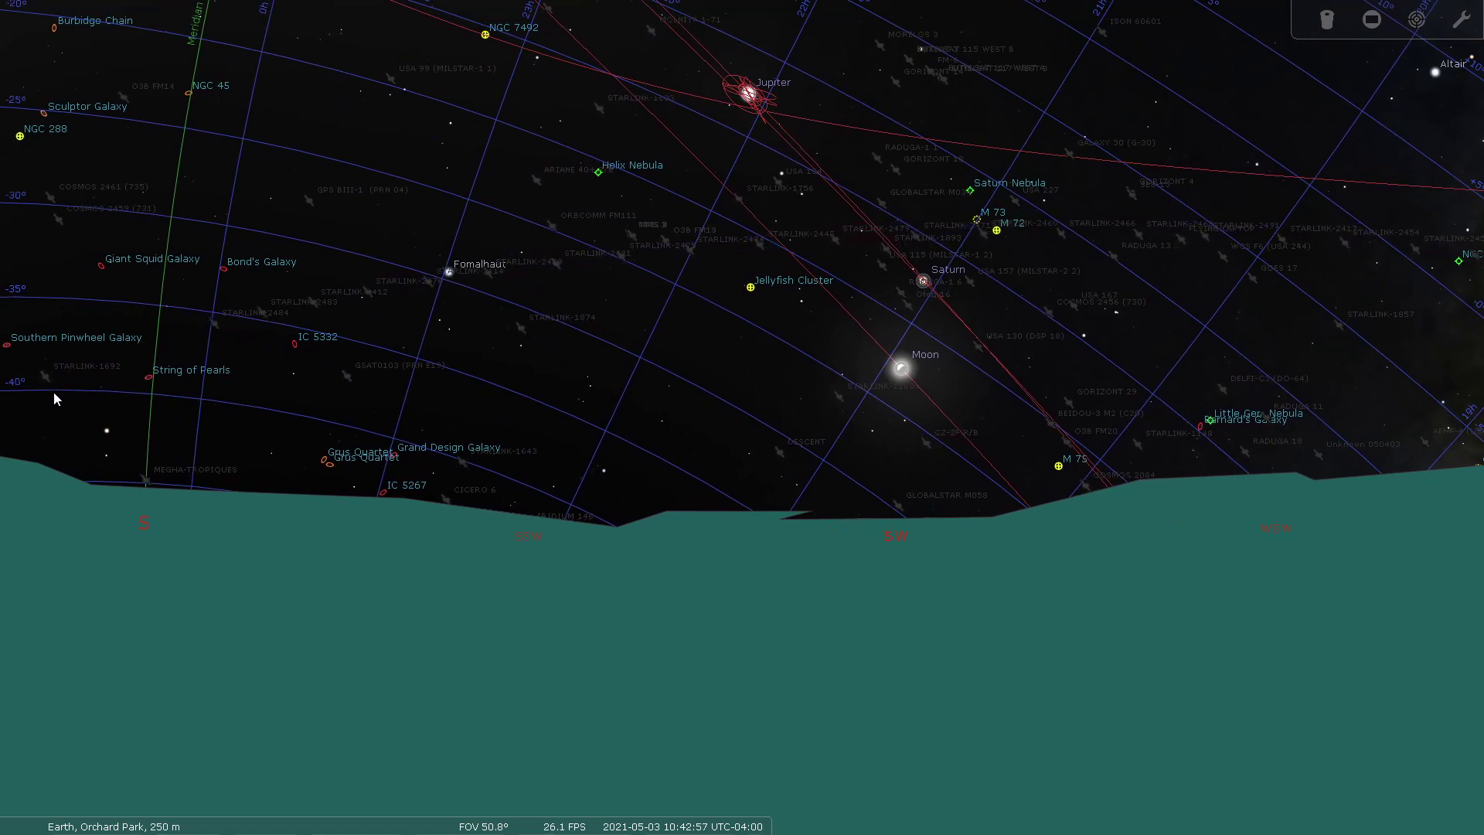
{"action": "left_click_drag", "start_coordinate": [54, 395], "coordinate": [304, 413]}
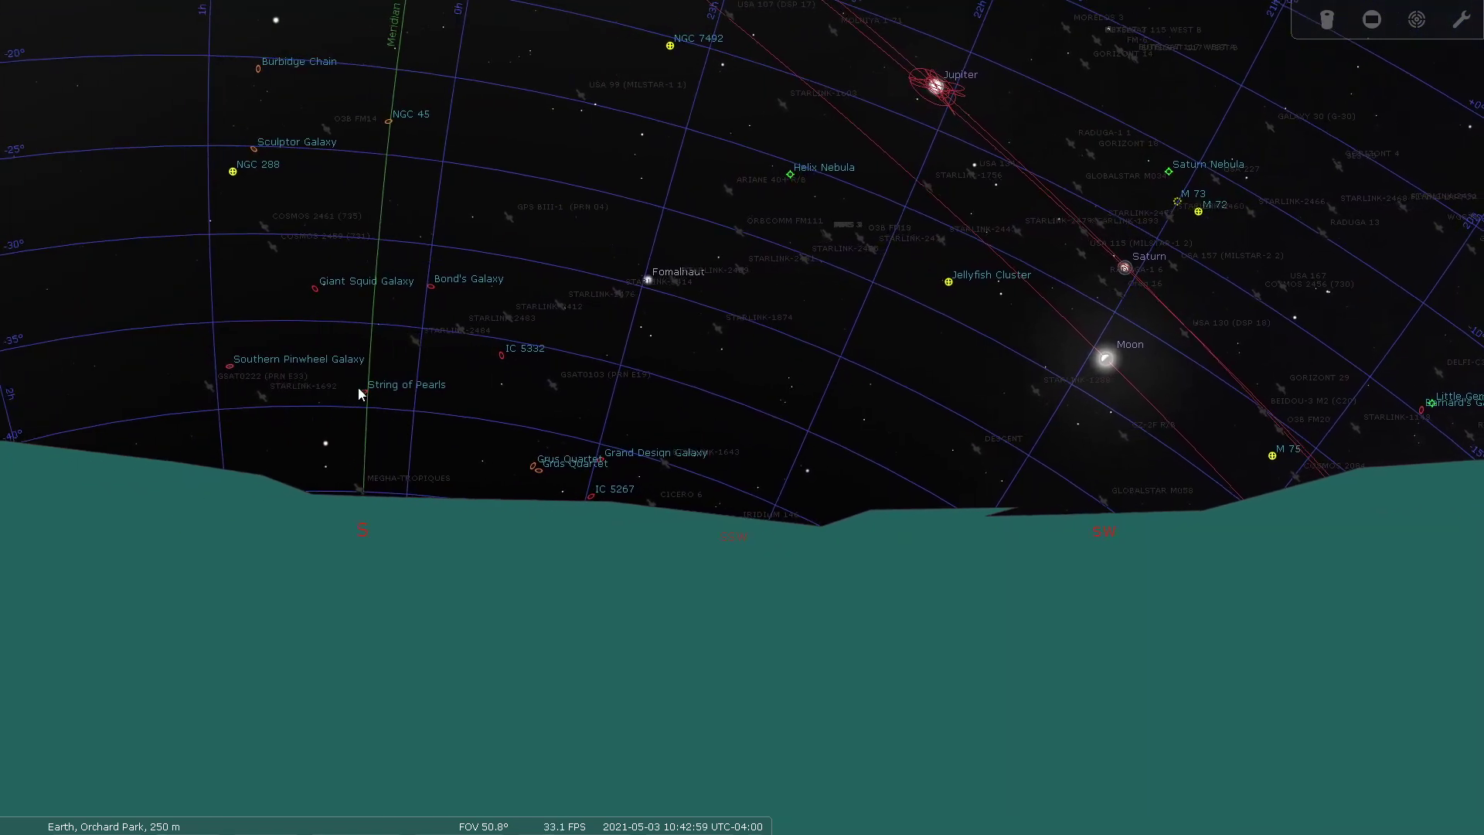
{"action": "left_click_drag", "start_coordinate": [601, 352], "coordinate": [266, 334]}
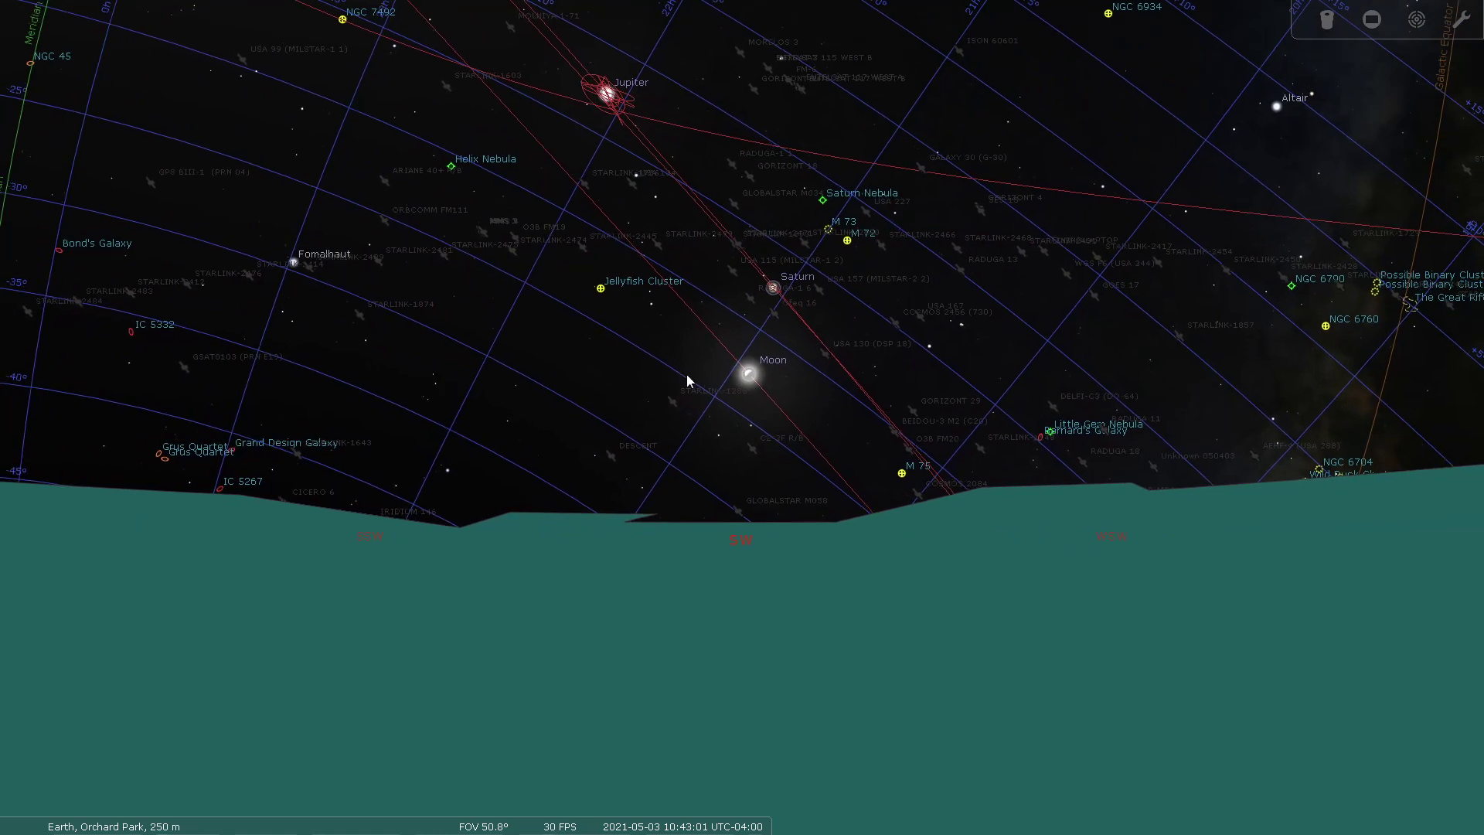
{"action": "left_click_drag", "start_coordinate": [773, 373], "coordinate": [509, 358]}
{"action": "left_click_drag", "start_coordinate": [861, 392], "coordinate": [815, 331]}
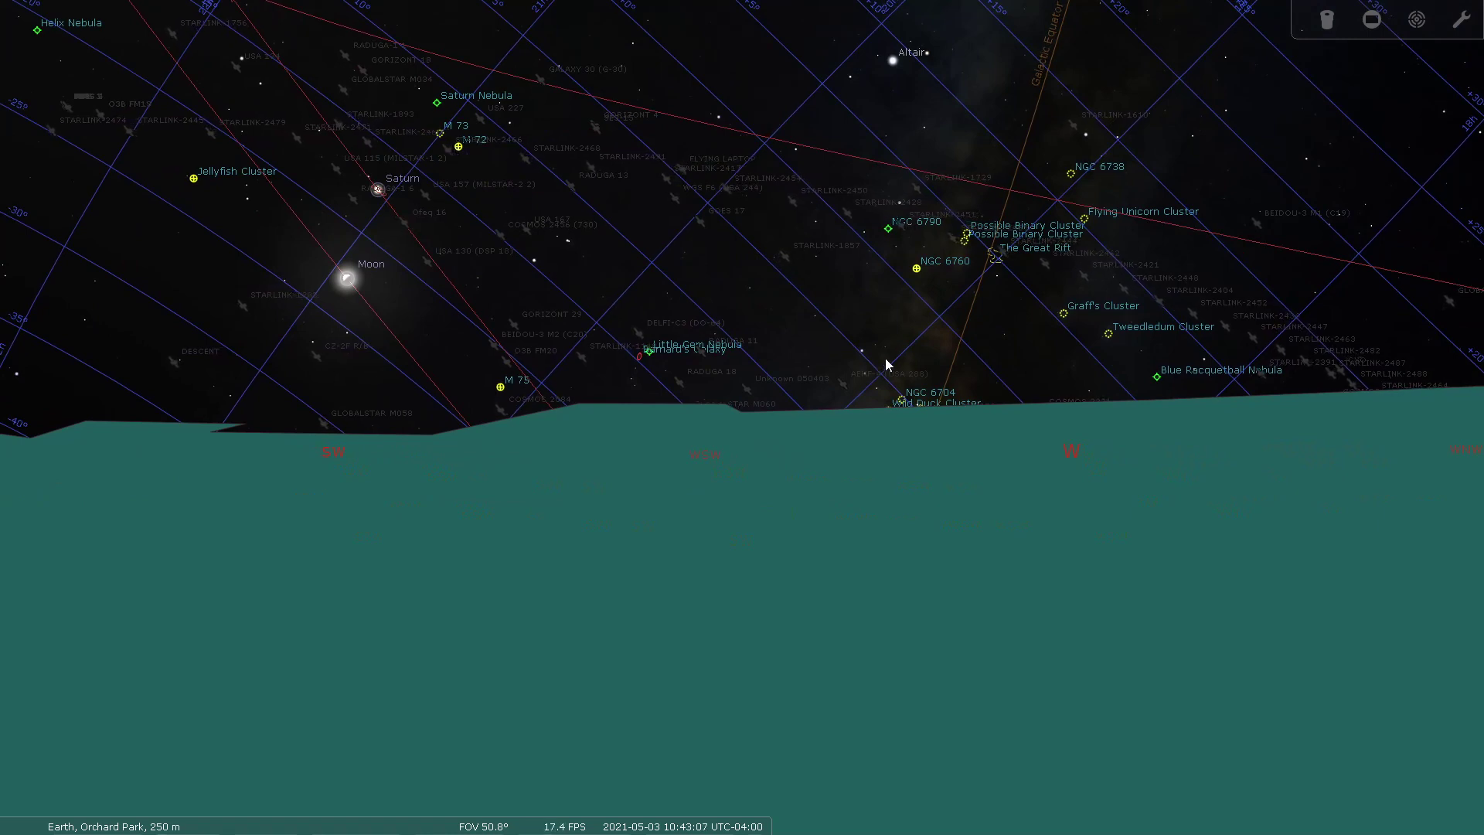
Step: Examine the satellites around Jupiter, Saturn and the Moon as far as the southern meridian, and widen the field of view to 60°
{"action": "mouse_move", "coordinate": [822, 325]}
{"action": "left_mouse_down"}
{"action": "mouse_move", "coordinate": [837, 389]}
{"action": "mouse_move", "coordinate": [1090, 490]}
{"action": "left_mouse_up"}
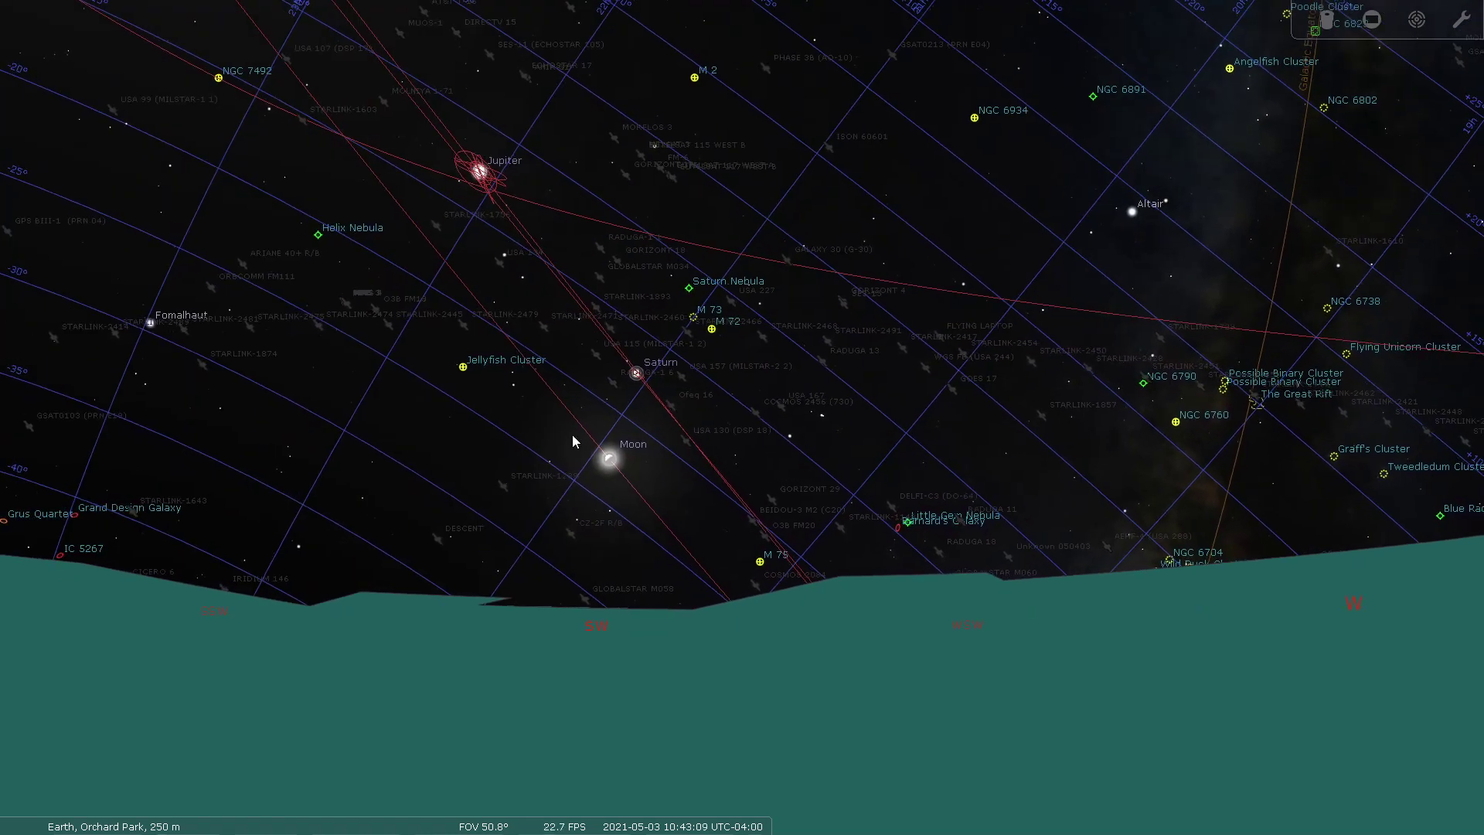
{"action": "left_click_drag", "start_coordinate": [573, 440], "coordinate": [845, 454]}
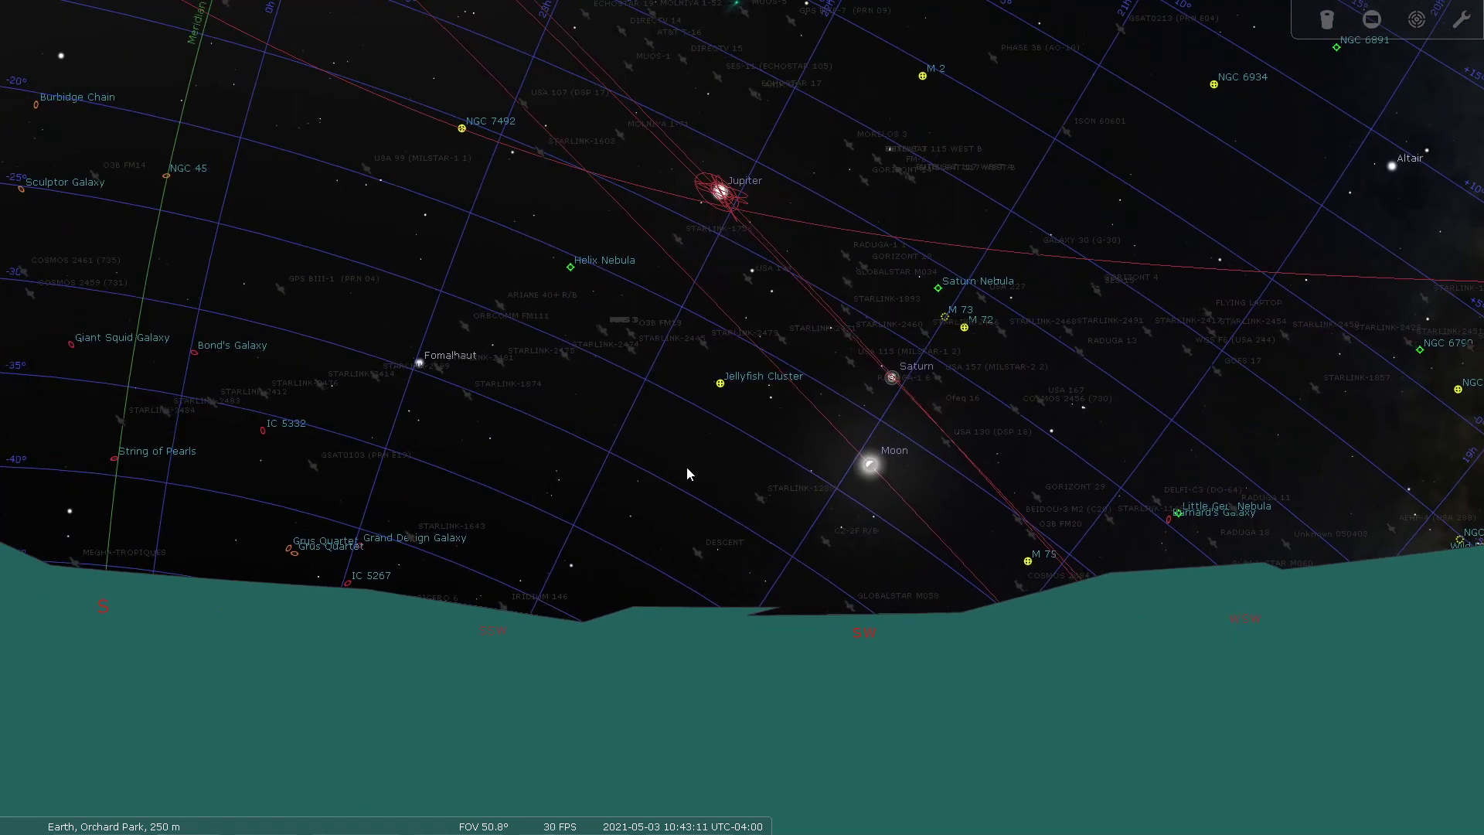
{"action": "left_click_drag", "start_coordinate": [689, 470], "coordinate": [843, 493]}
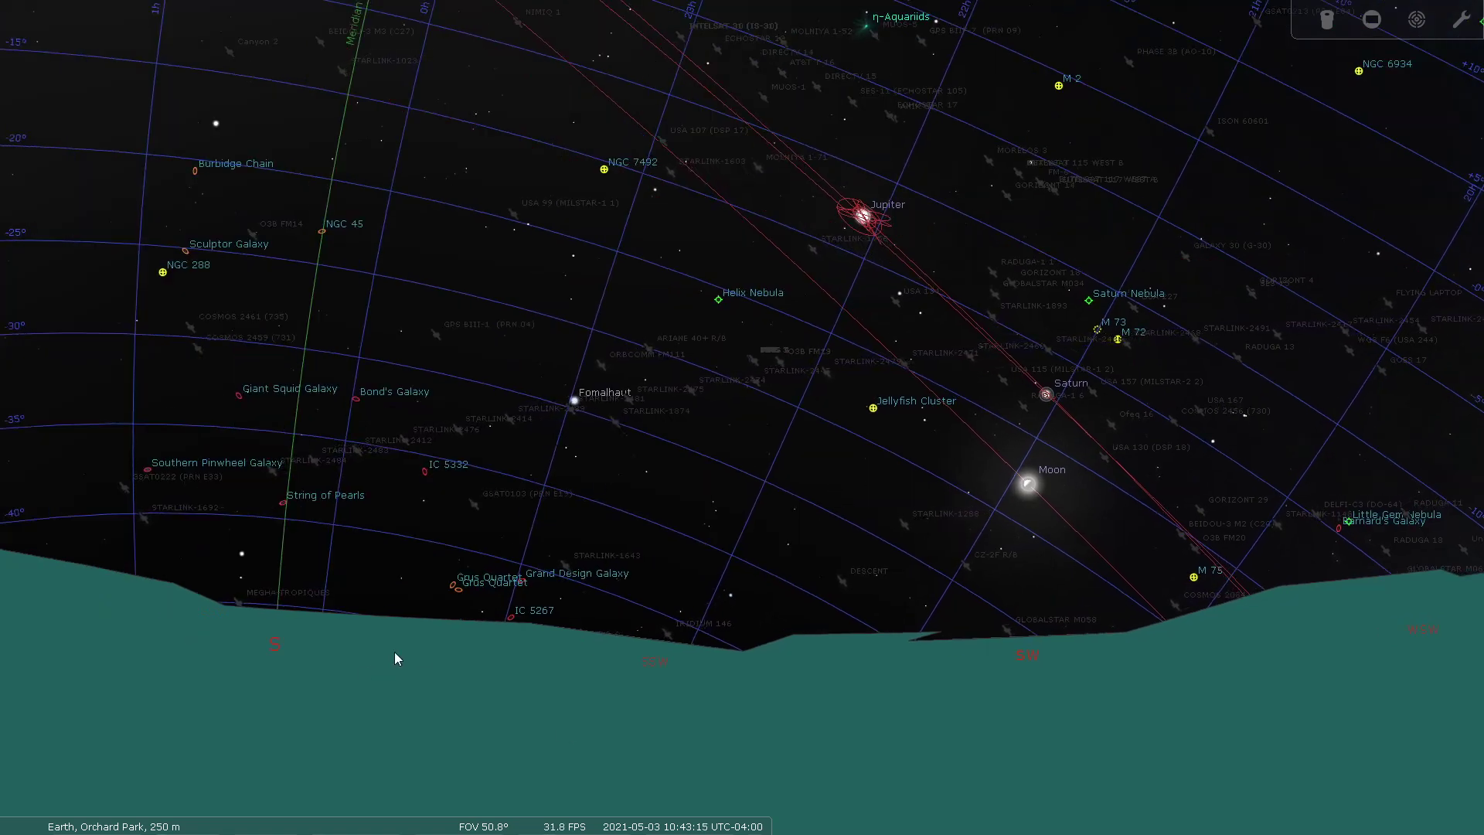
{"action": "left_click_drag", "start_coordinate": [753, 535], "coordinate": [447, 503]}
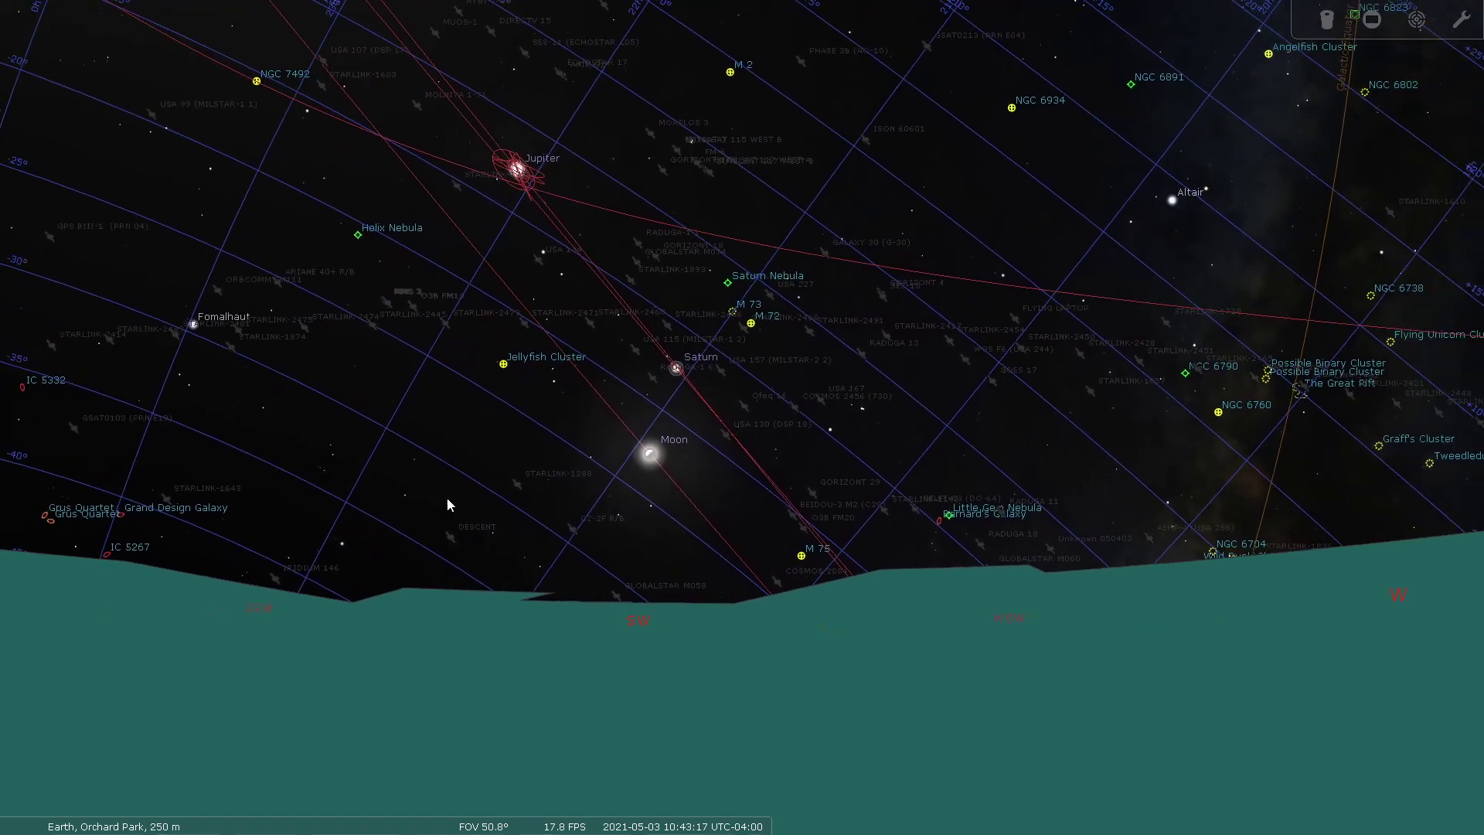
{"action": "scroll", "coordinate": [535, 547], "scroll_direction": "down", "scroll_amount": 2}
{"action": "key", "text": "Up"}
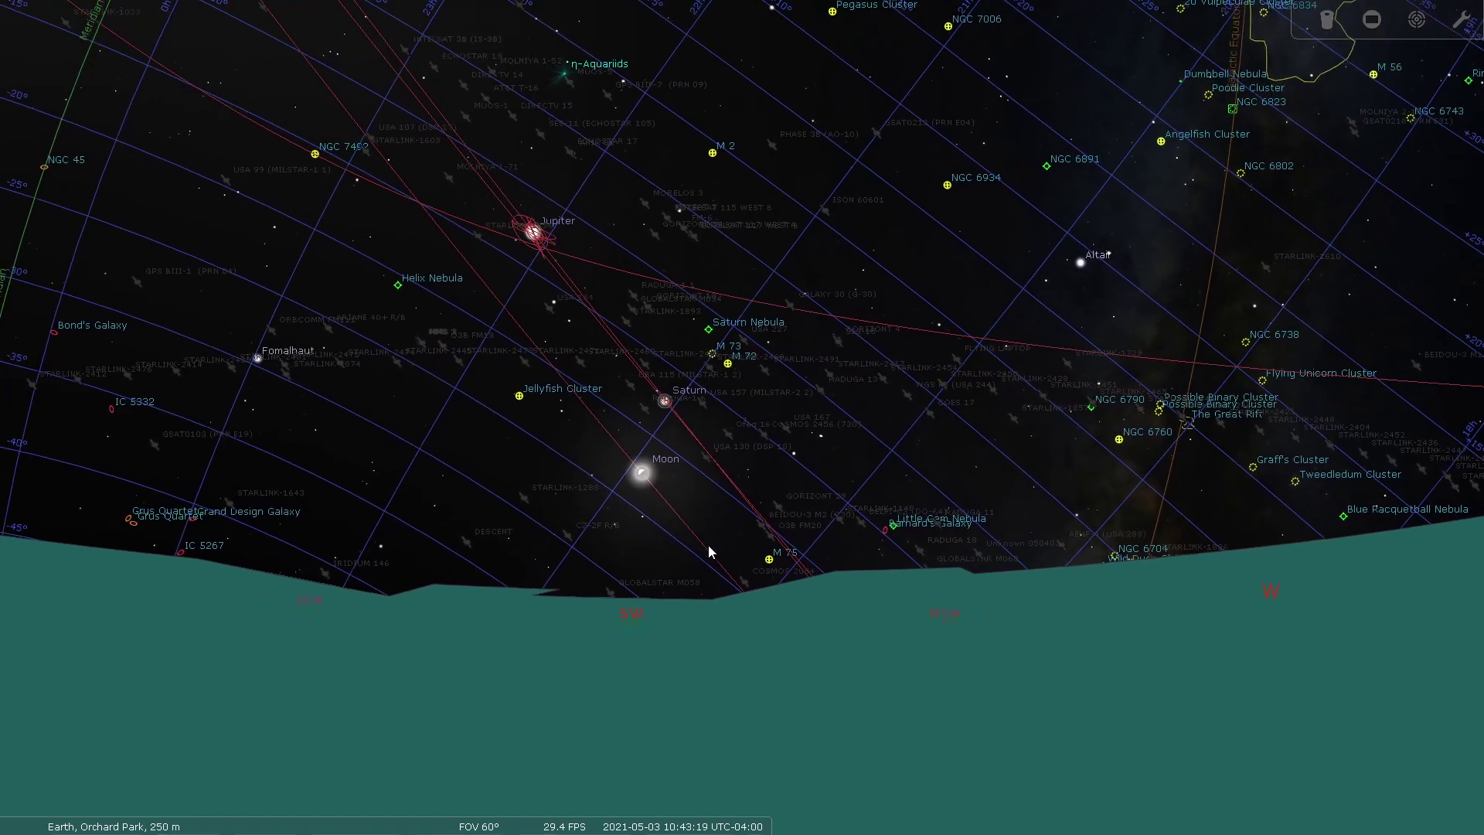